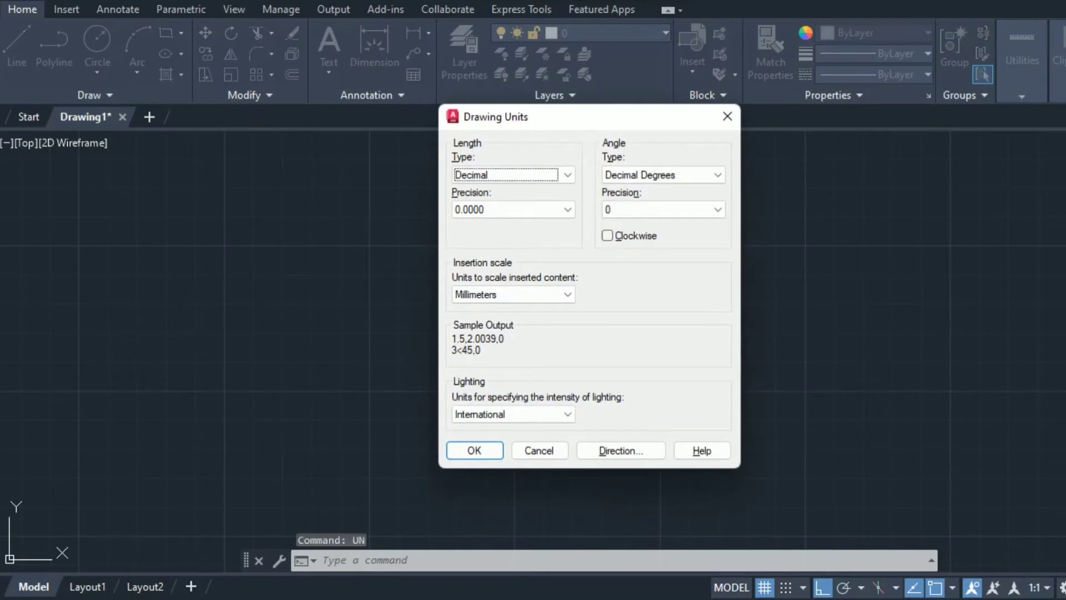
Set length precision to 0.0, keep Millimeters as the insertion scale, and confirm the units
{"action": "left_click", "coordinate": [558, 210]}
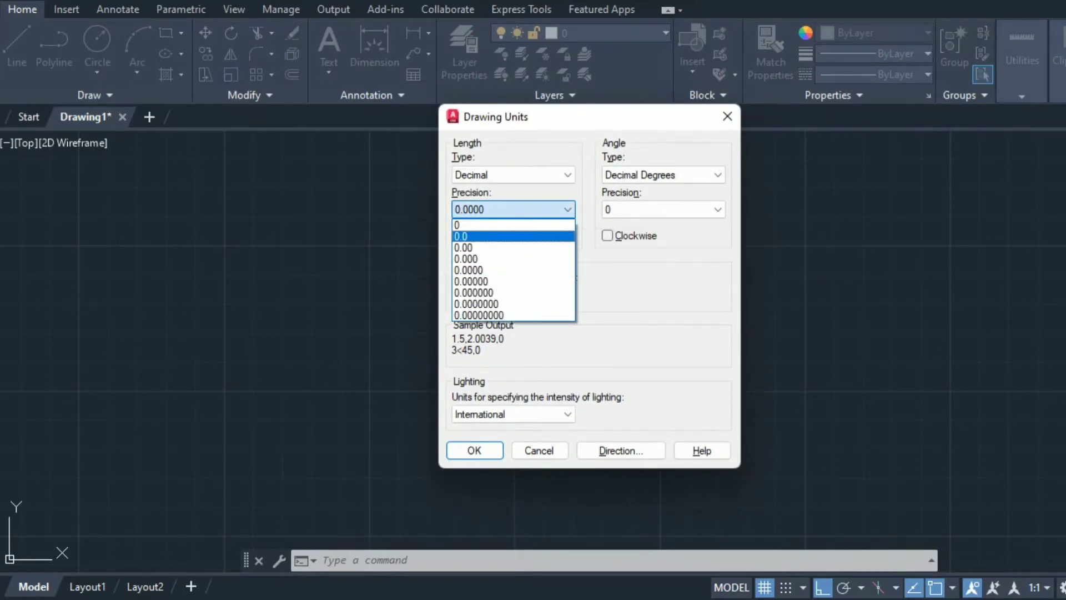
{"action": "left_click", "coordinate": [527, 236]}
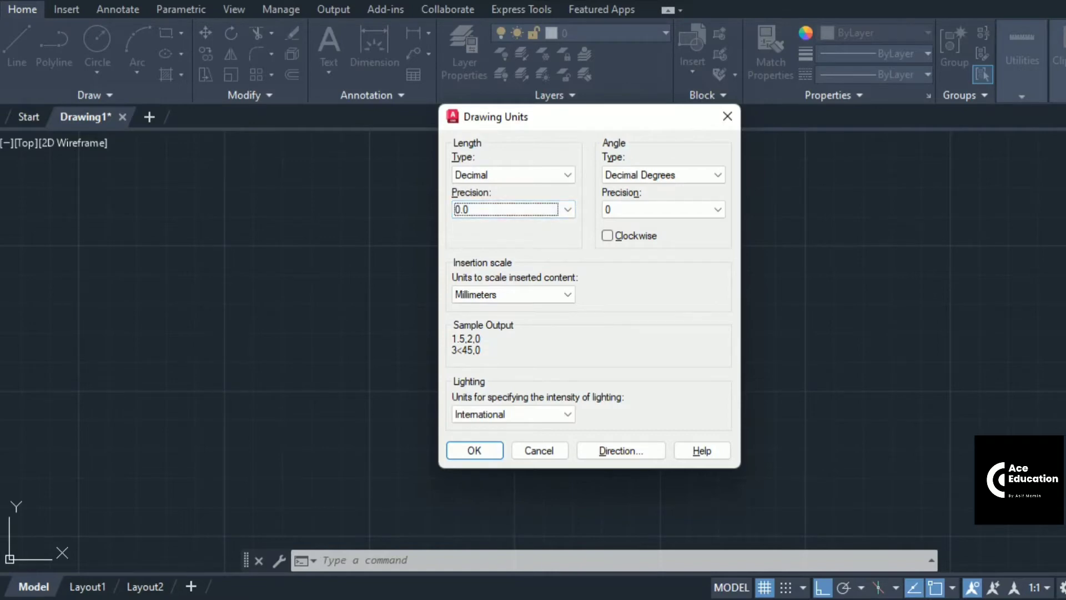
{"action": "left_click", "coordinate": [540, 296]}
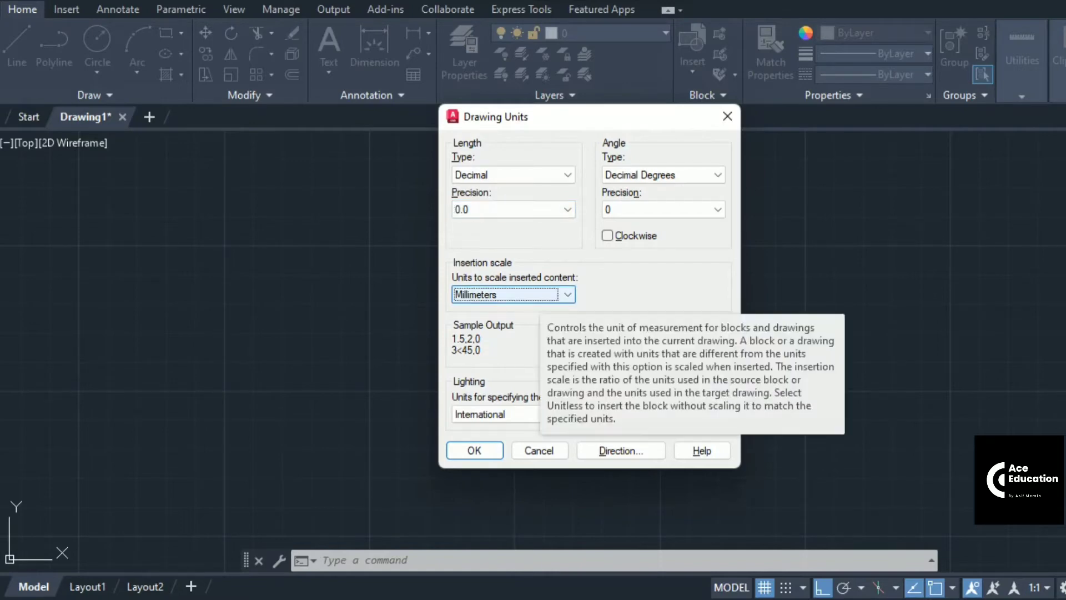
{"action": "left_click", "coordinate": [540, 295]}
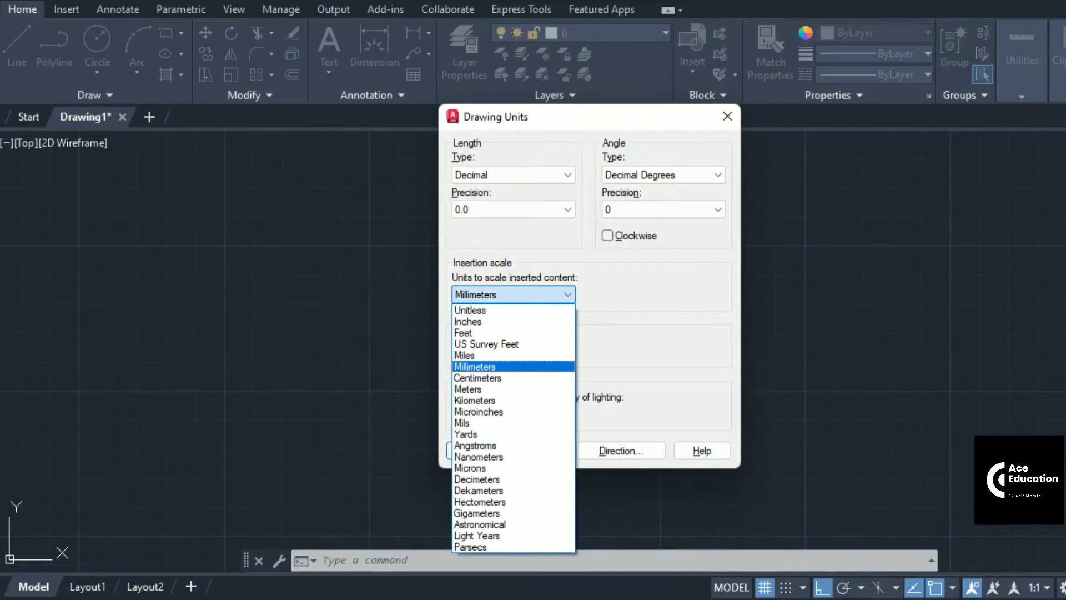
{"action": "left_click", "coordinate": [500, 367]}
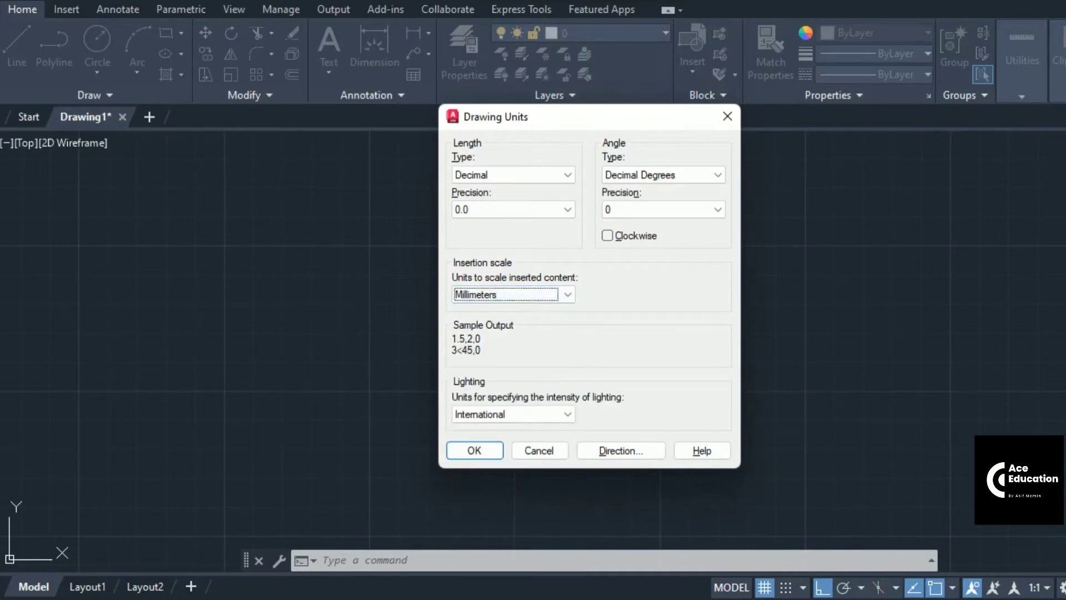
{"action": "left_click", "coordinate": [483, 451]}
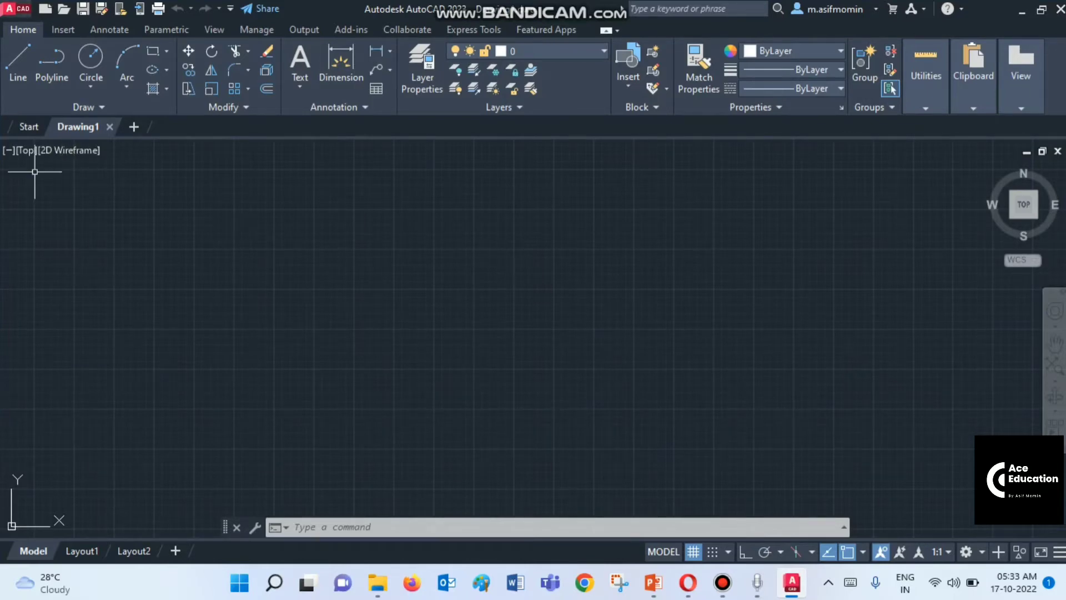
{"action": "left_click", "coordinate": [16, 8]}
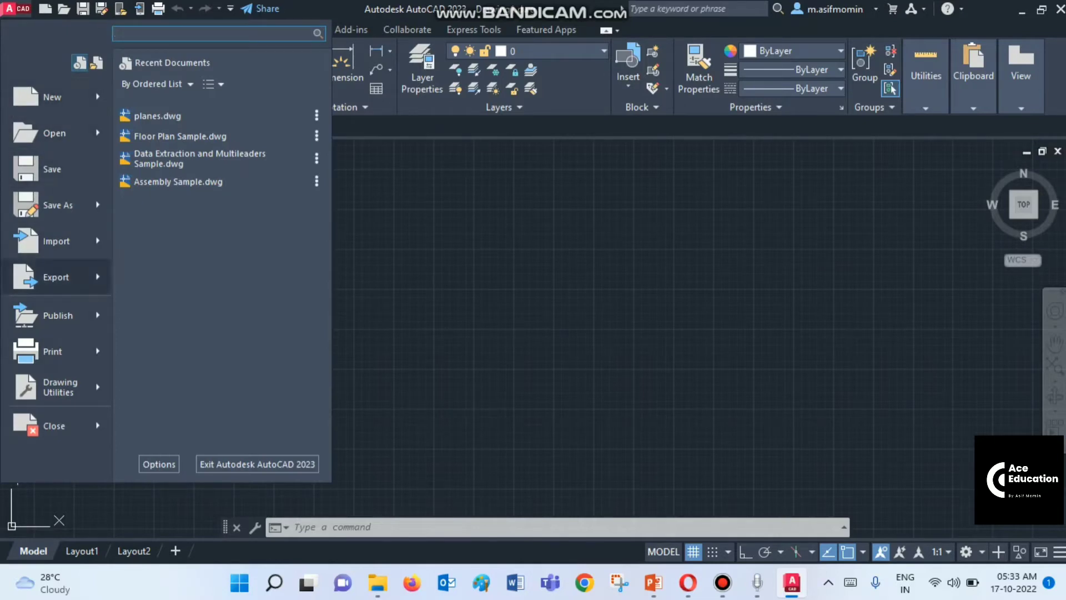
{"action": "left_click", "coordinate": [426, 291]}
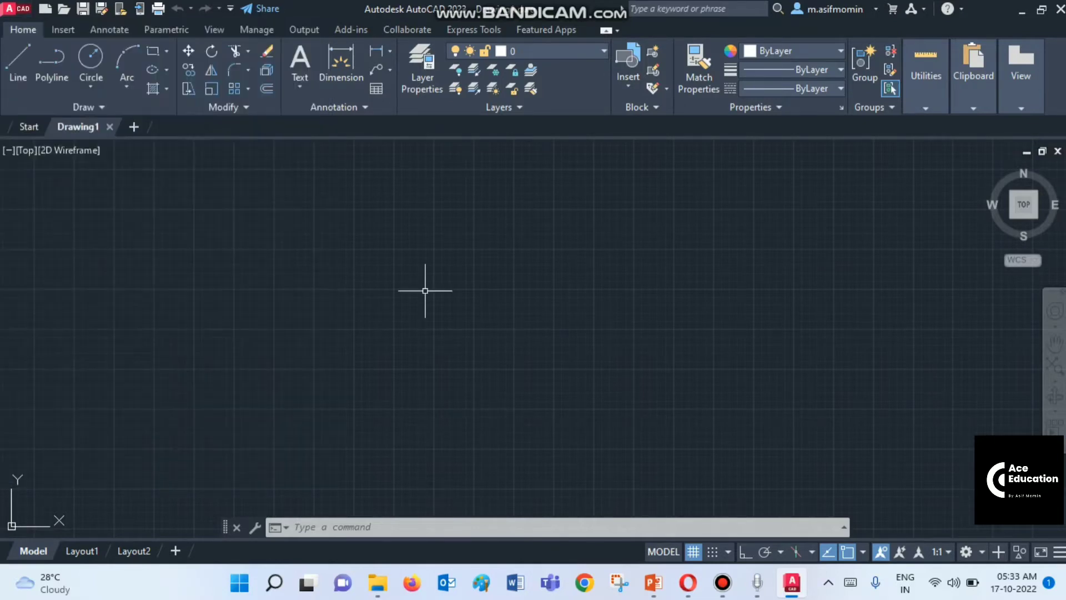
{"action": "left_click", "coordinate": [16, 8]}
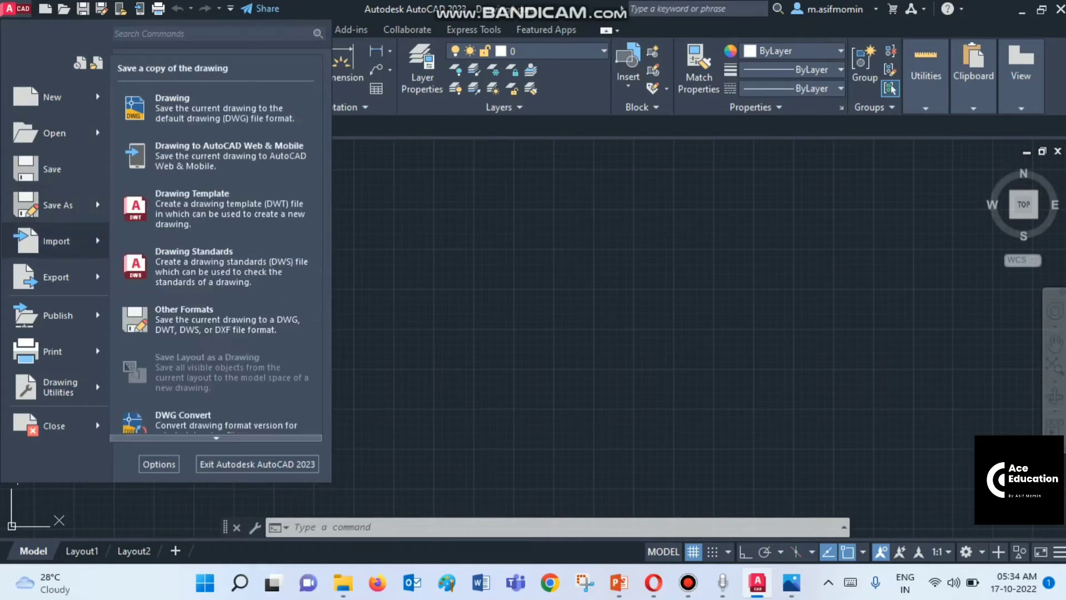
{"action": "mouse_move", "coordinate": [56, 277]}
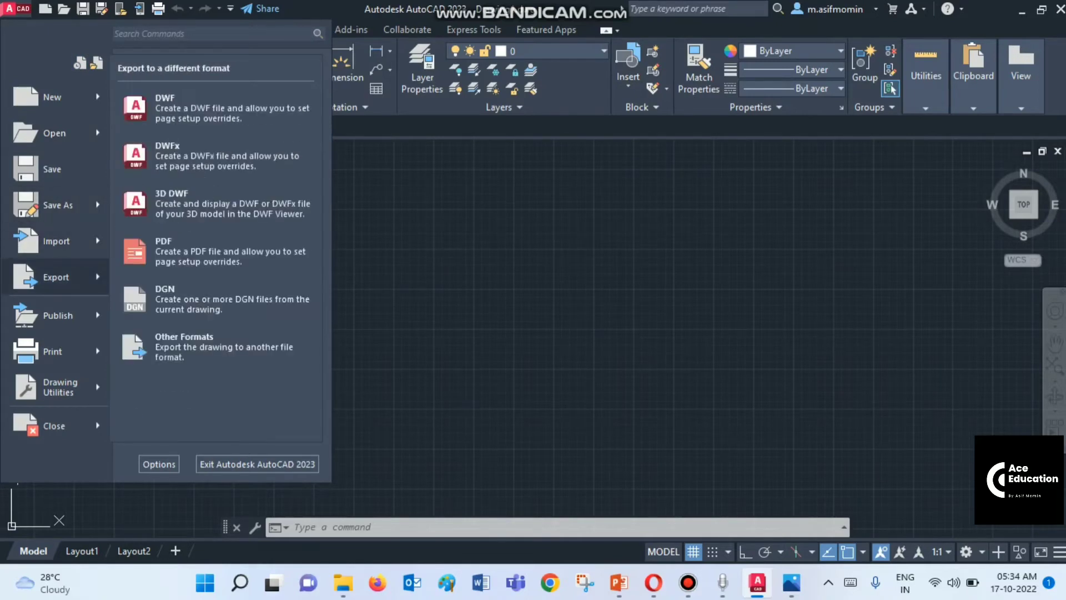
{"action": "left_click", "coordinate": [452, 307]}
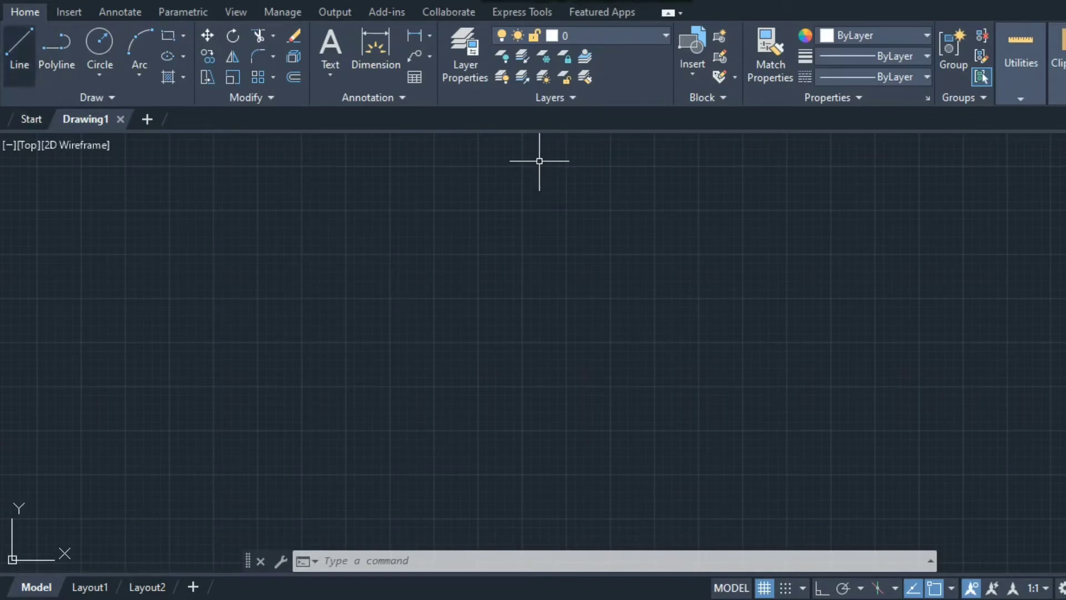
Start the Line command from the Home tab's Draw panel
{"action": "left_click", "coordinate": [20, 58]}
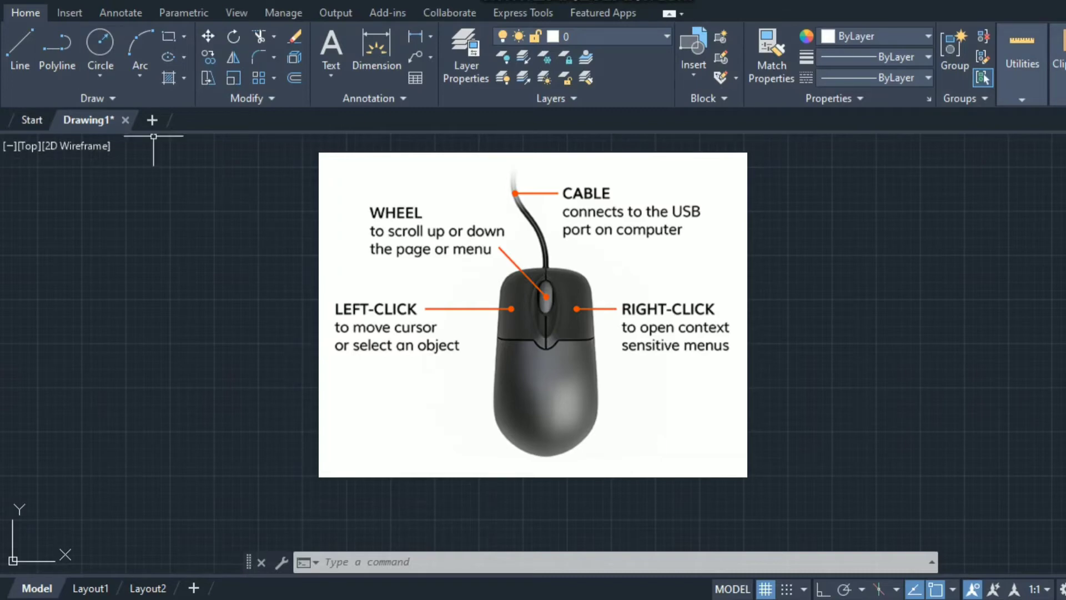
{"action": "left_click", "coordinate": [20, 56]}
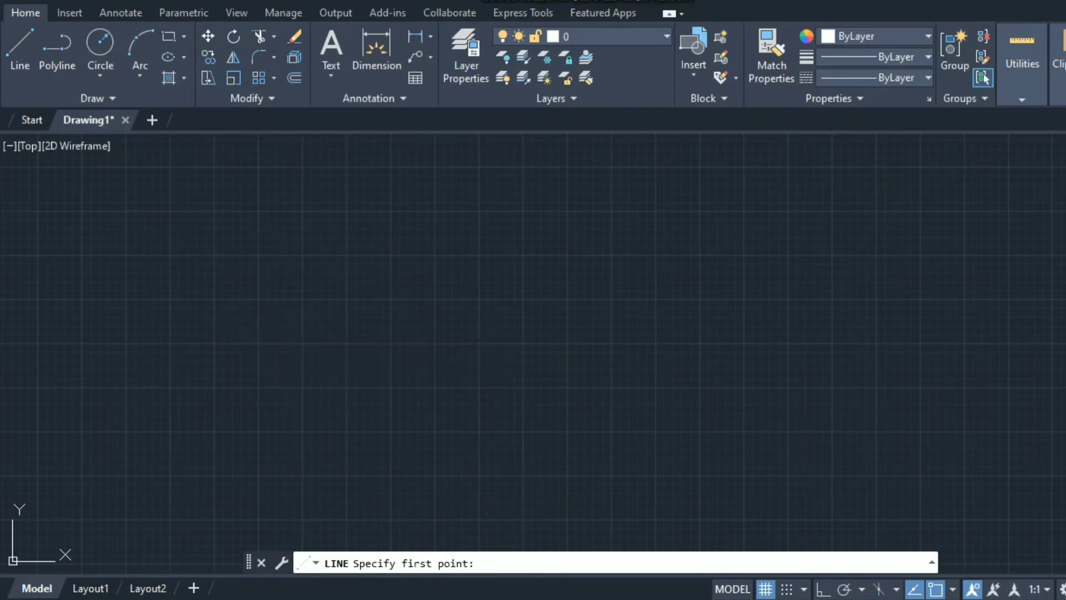
Draw a 150-long line at 25° starting left of the canvas centre
{"action": "left_click", "coordinate": [286, 334]}
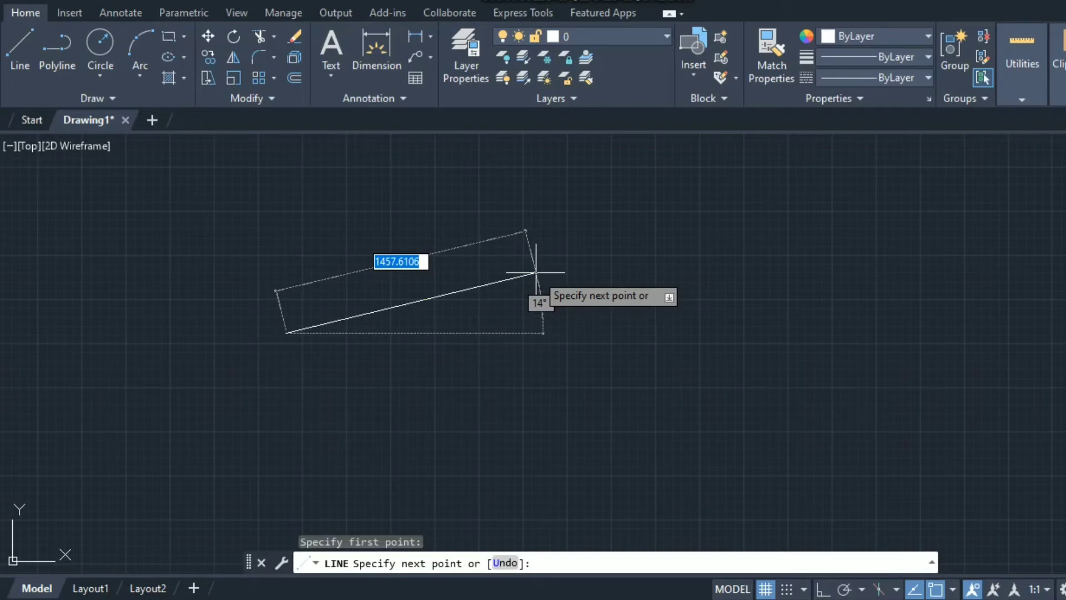
{"action": "type", "text": "150"}
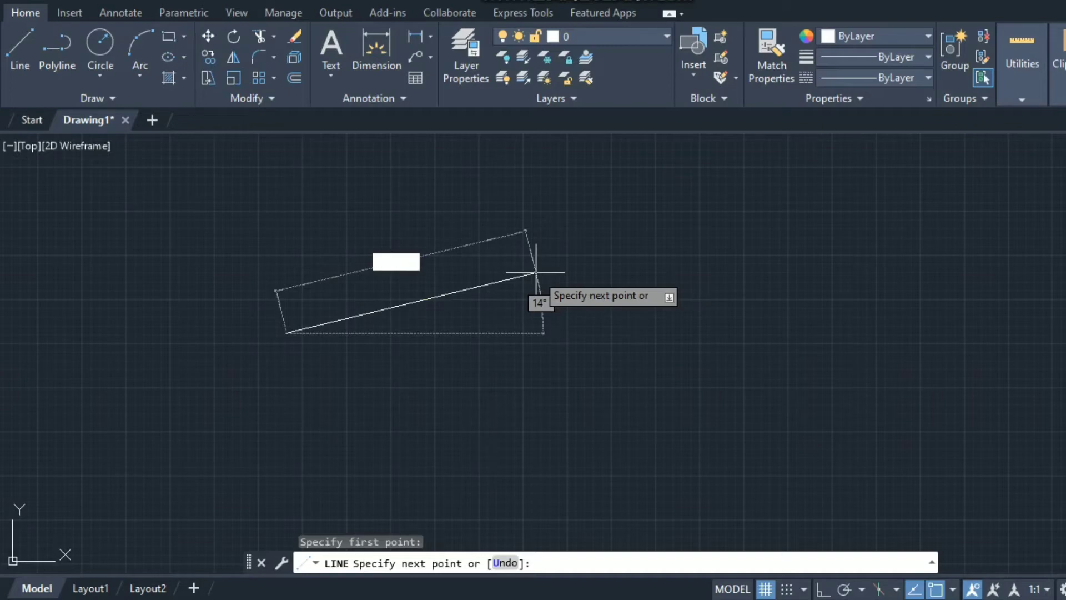
{"action": "key", "text": "Tab"}
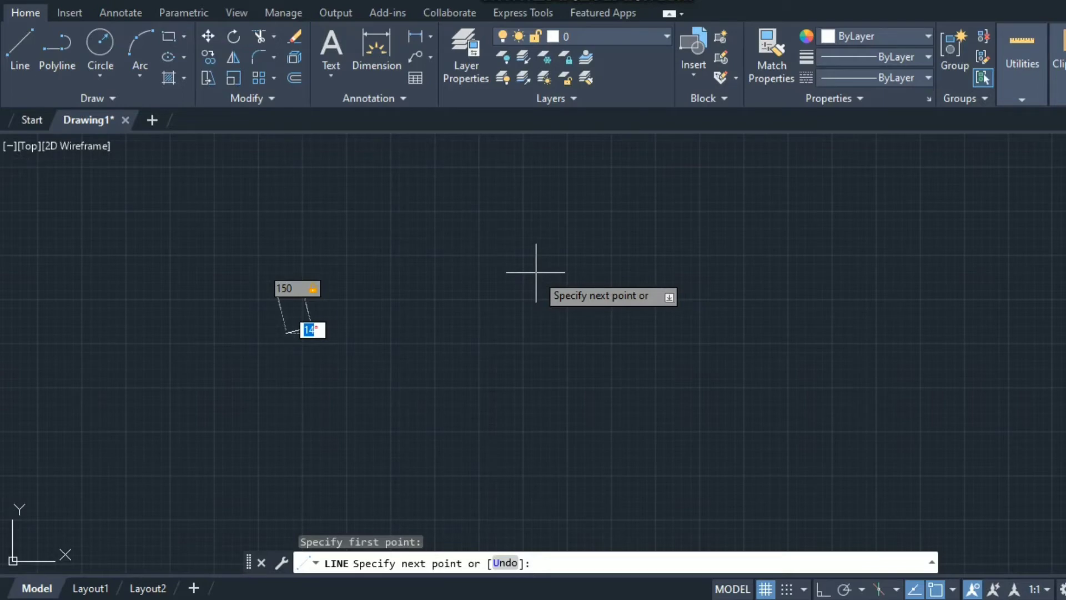
{"action": "type", "text": "25"}
{"action": "key", "text": "Return"}
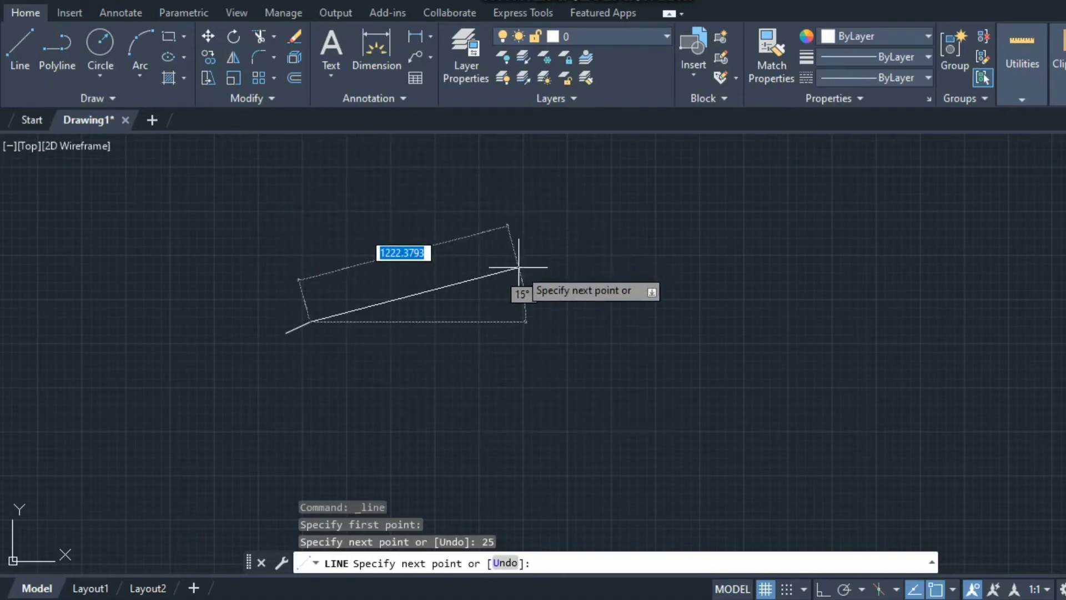
{"action": "key", "text": "Escape"}
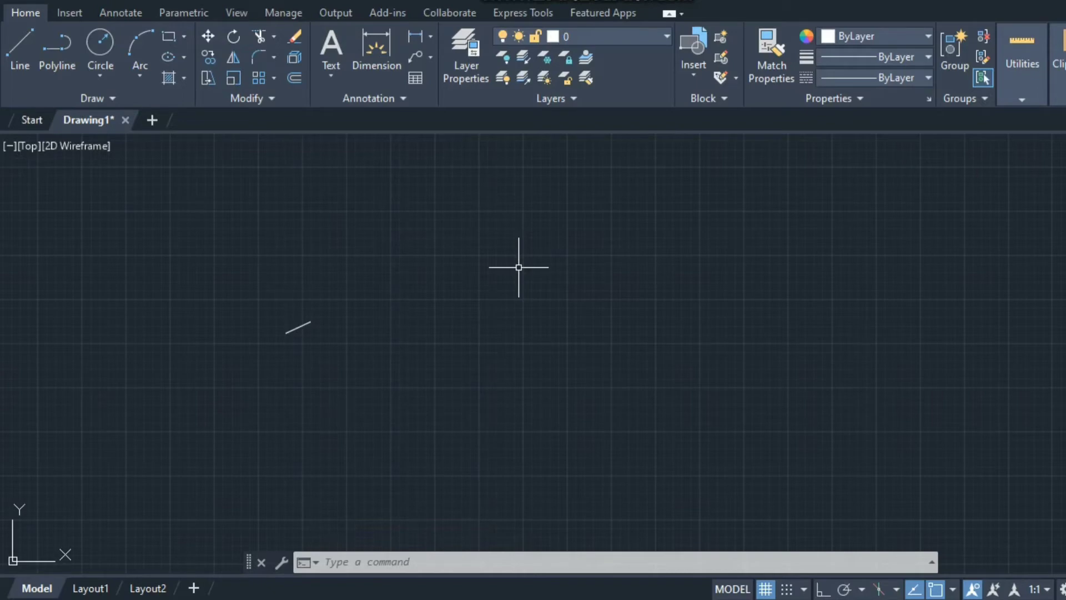
Zoom All (Z, A) so the whole drawing fills the view
{"action": "type", "text": "z"}
{"action": "key", "text": "Return"}
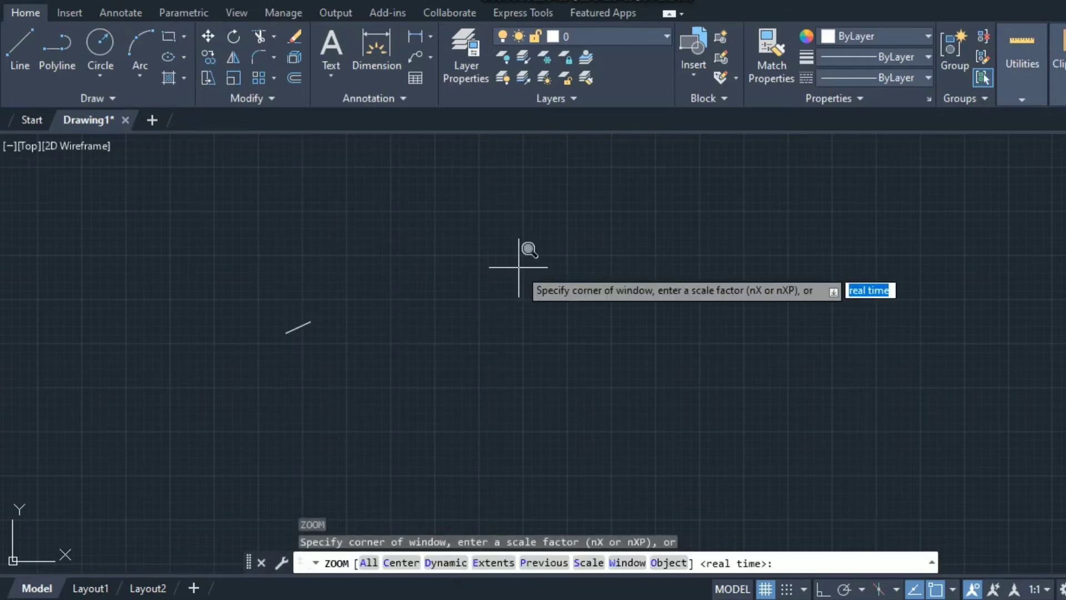
{"action": "type", "text": "a"}
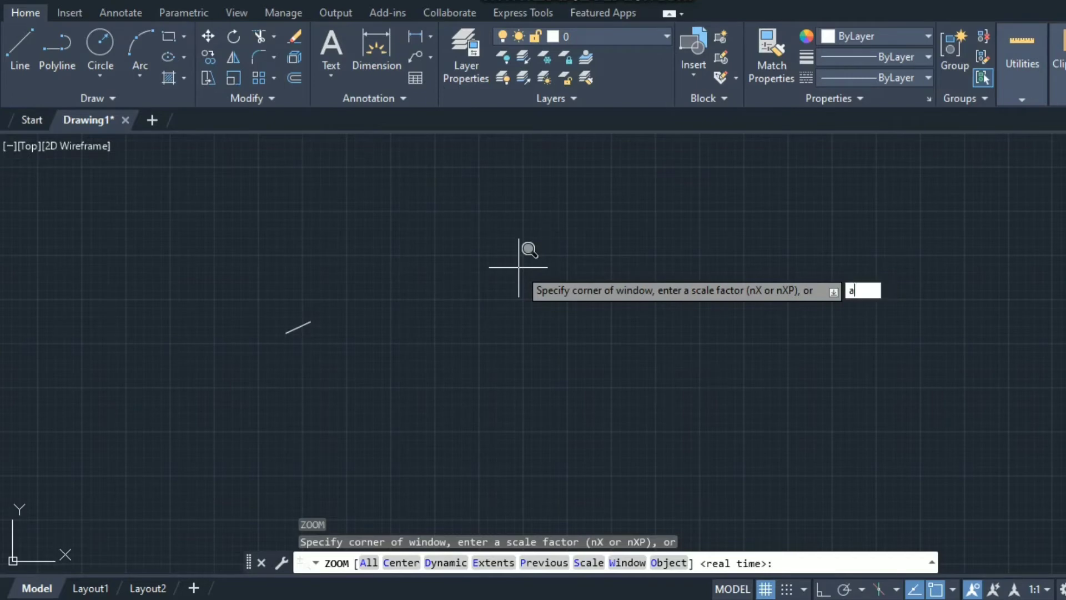
{"action": "key", "text": "Return"}
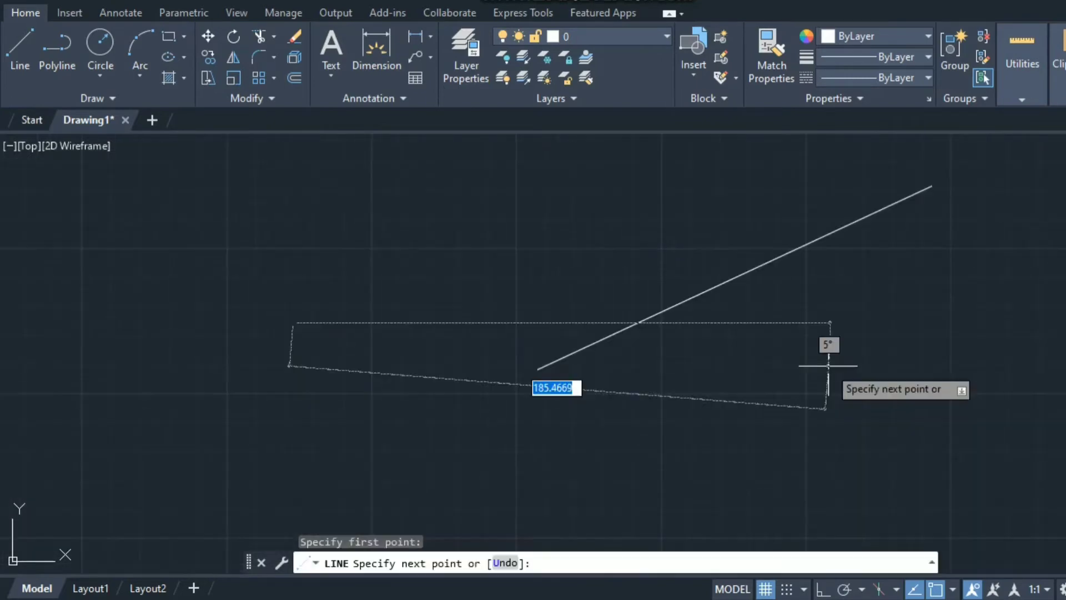
{"action": "key", "text": "Escape"}
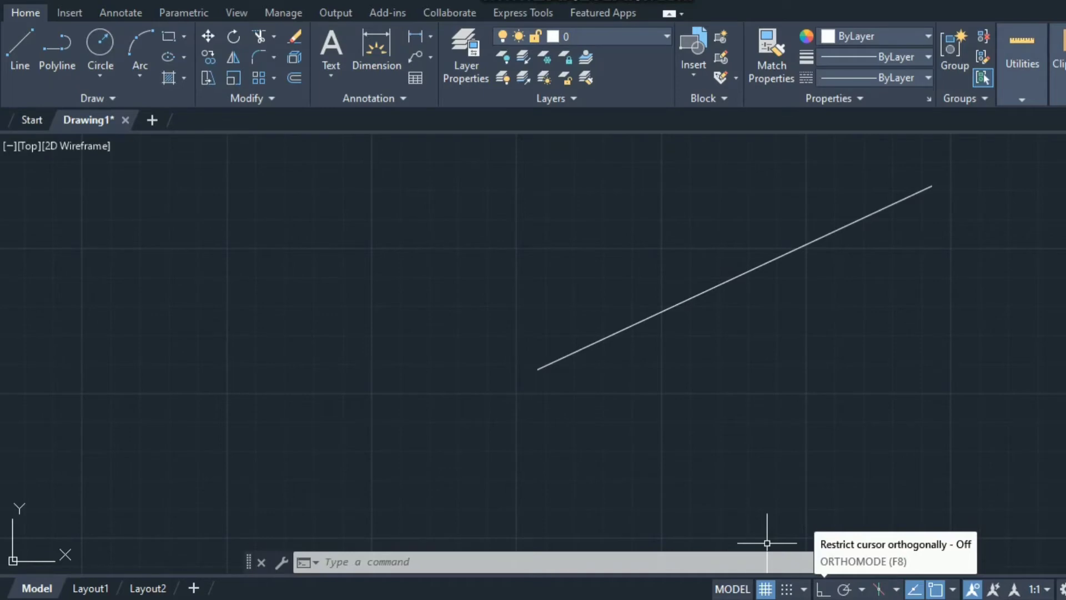
With Ortho on, draw a horizontal line across the angled line with a vertical drop at its right end
{"action": "key", "text": "F8"}
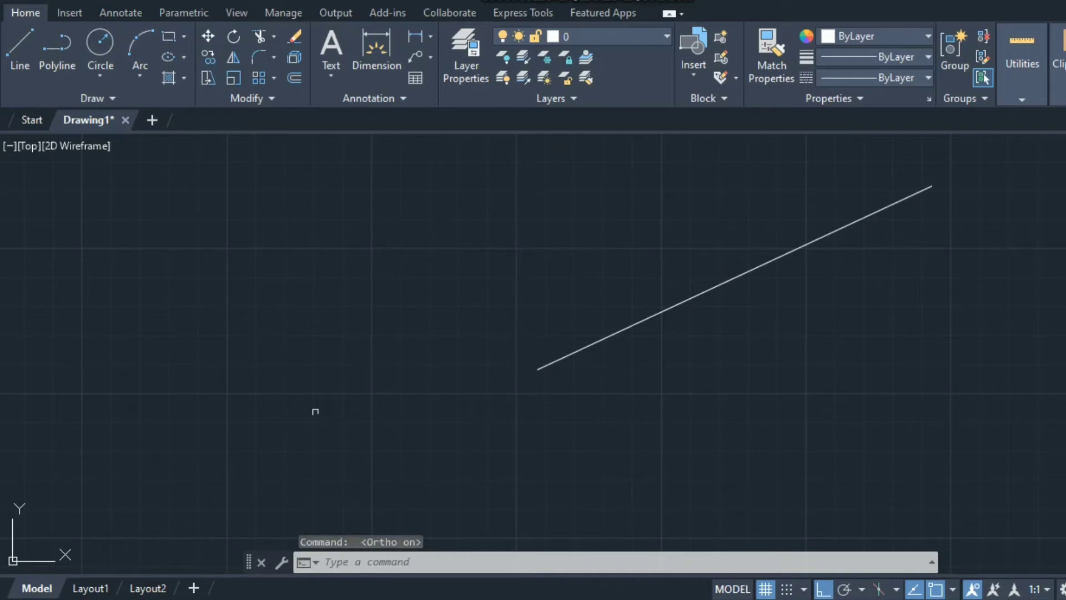
{"action": "type", "text": "l"}
{"action": "key", "text": "Return"}
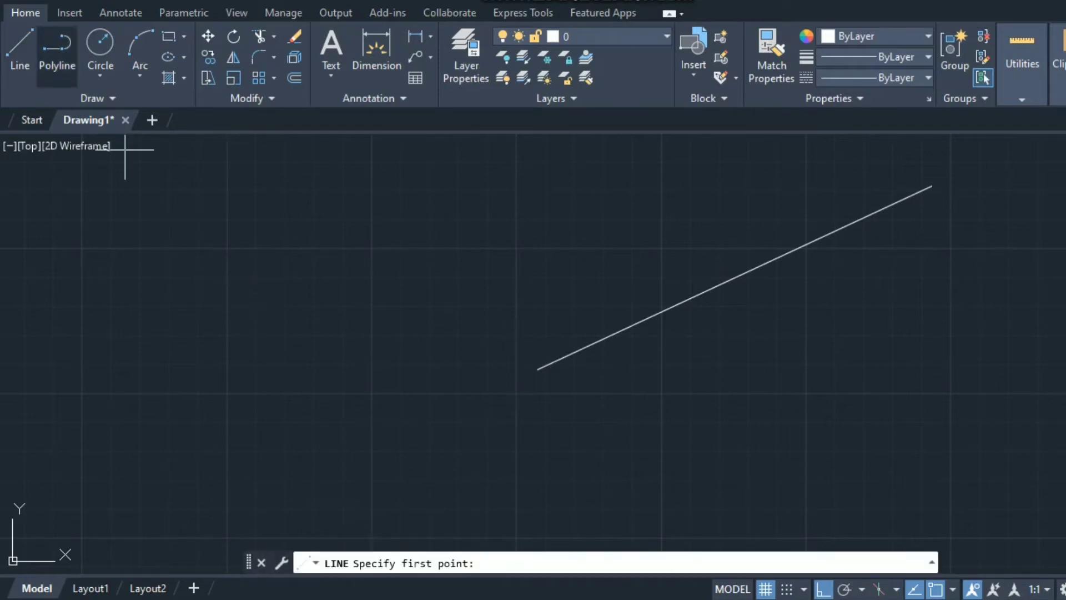
{"action": "left_click", "coordinate": [184, 344]}
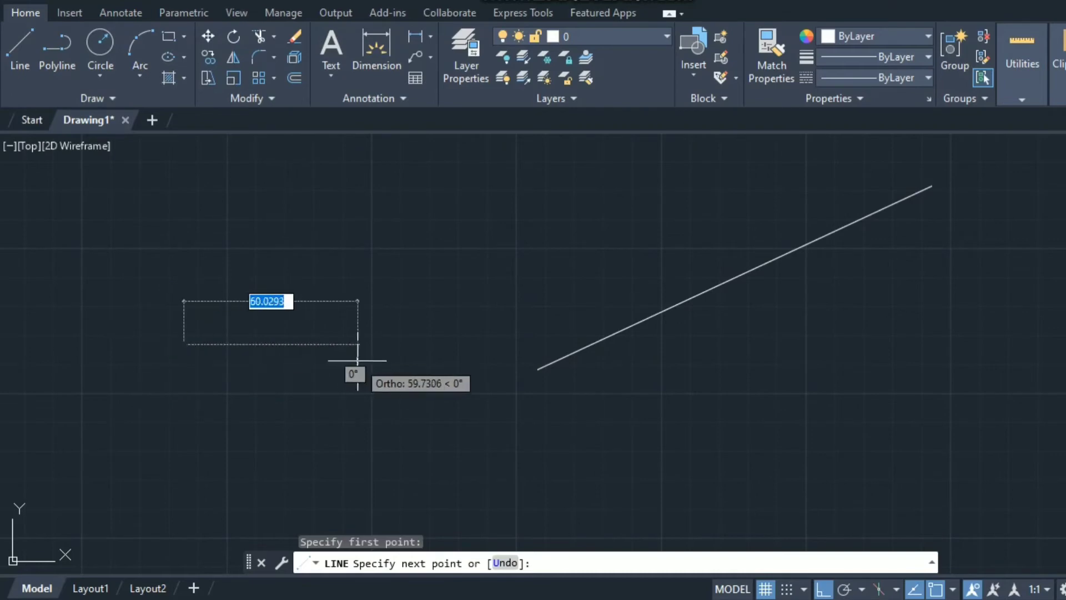
{"action": "left_click", "coordinate": [732, 330]}
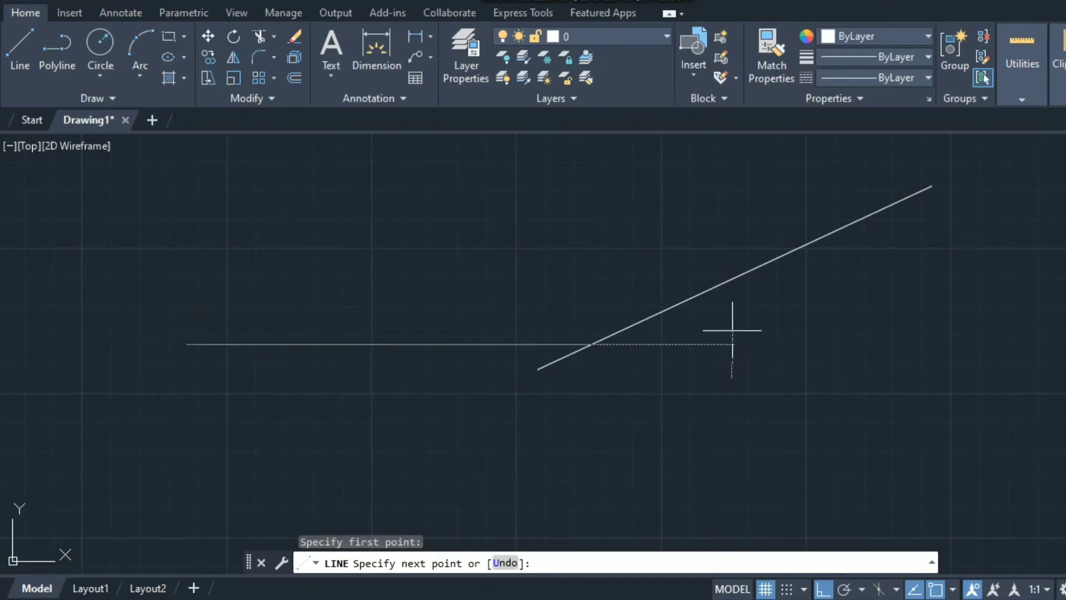
{"action": "left_click", "coordinate": [786, 508]}
{"action": "key", "text": "Escape"}
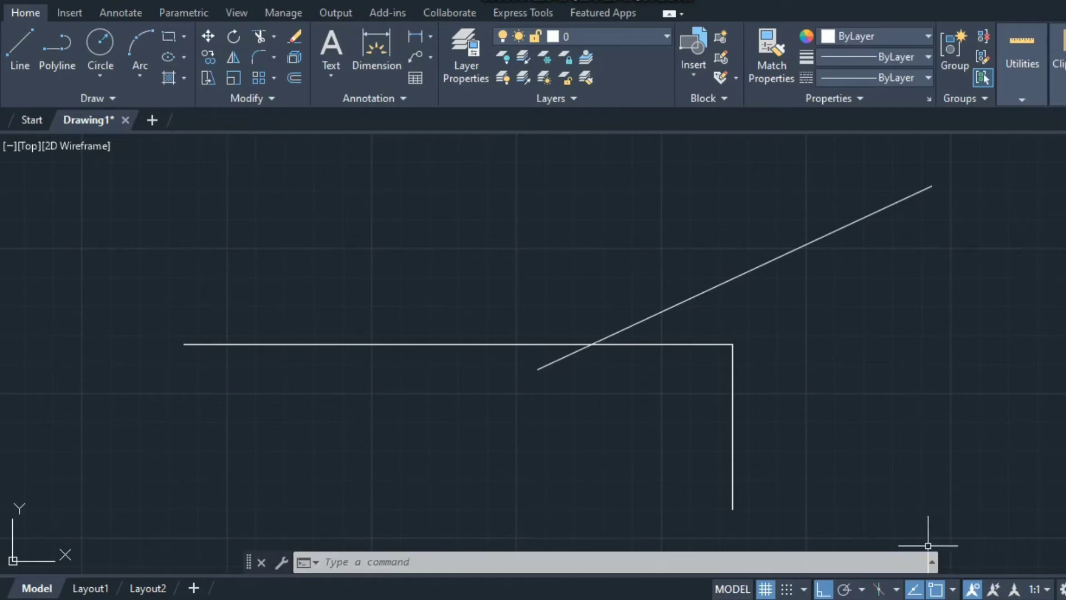
Turn on object snap and draw a vertical line up from the horizontal line's left end
{"action": "left_click", "coordinate": [936, 588]}
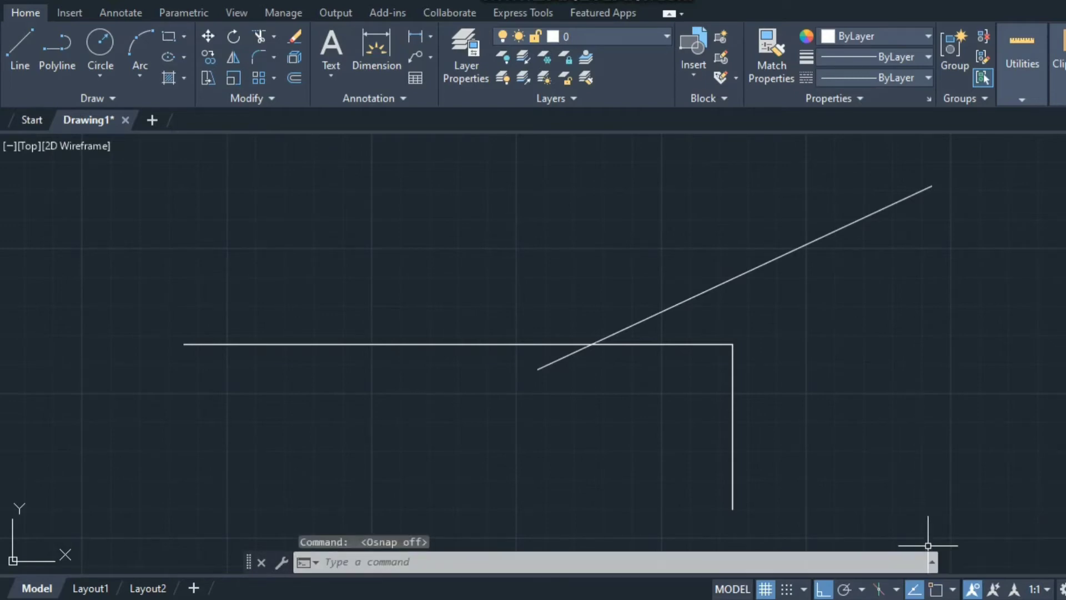
{"action": "left_click", "coordinate": [20, 52]}
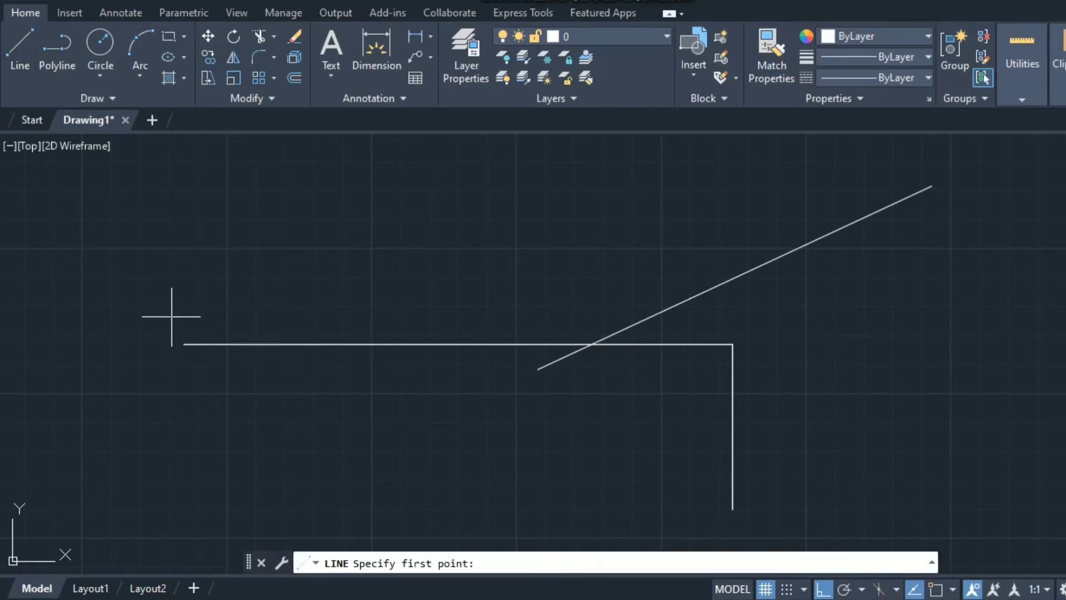
{"action": "left_click", "coordinate": [20, 53]}
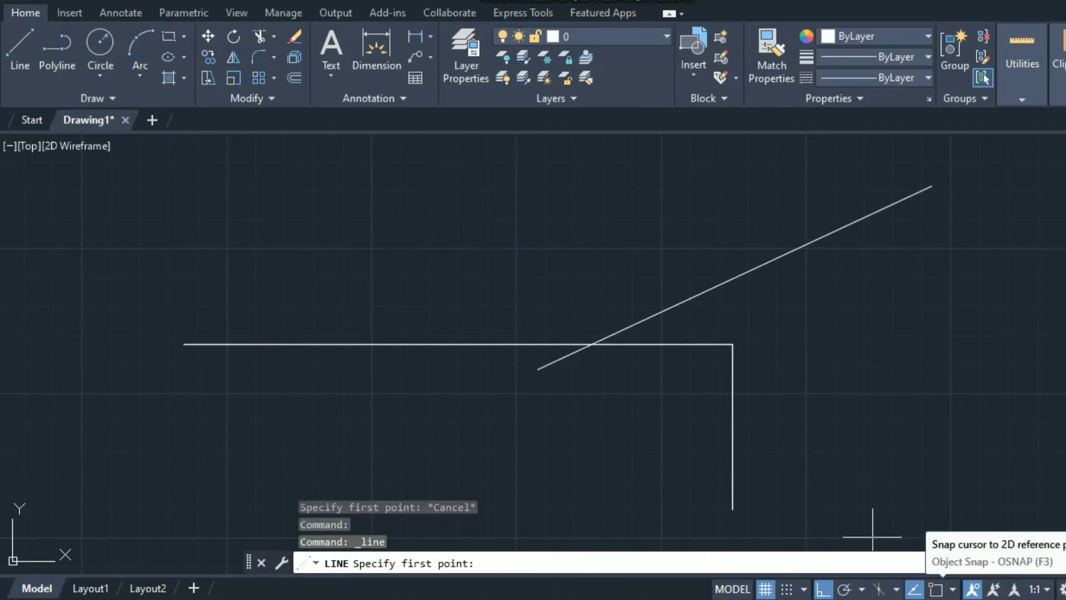
{"action": "left_click", "coordinate": [936, 589]}
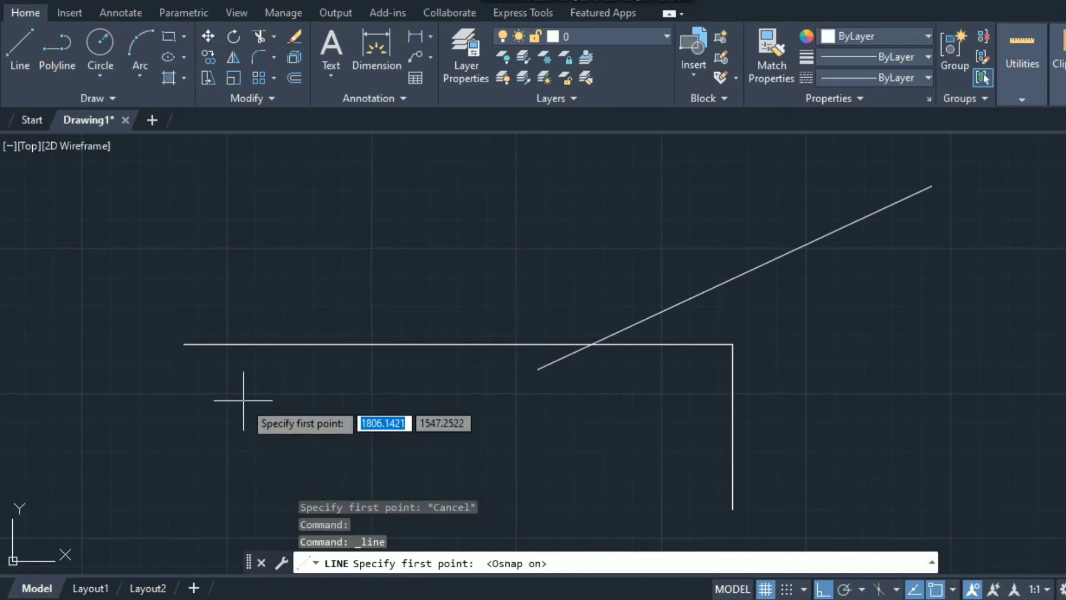
{"action": "left_click", "coordinate": [183, 345]}
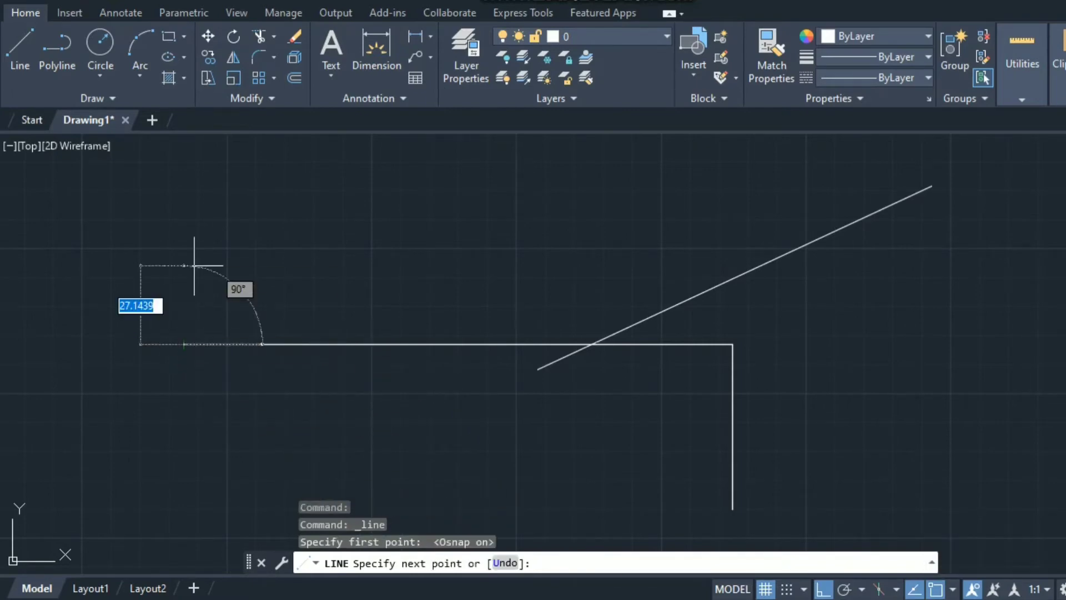
{"action": "left_click", "coordinate": [208, 192]}
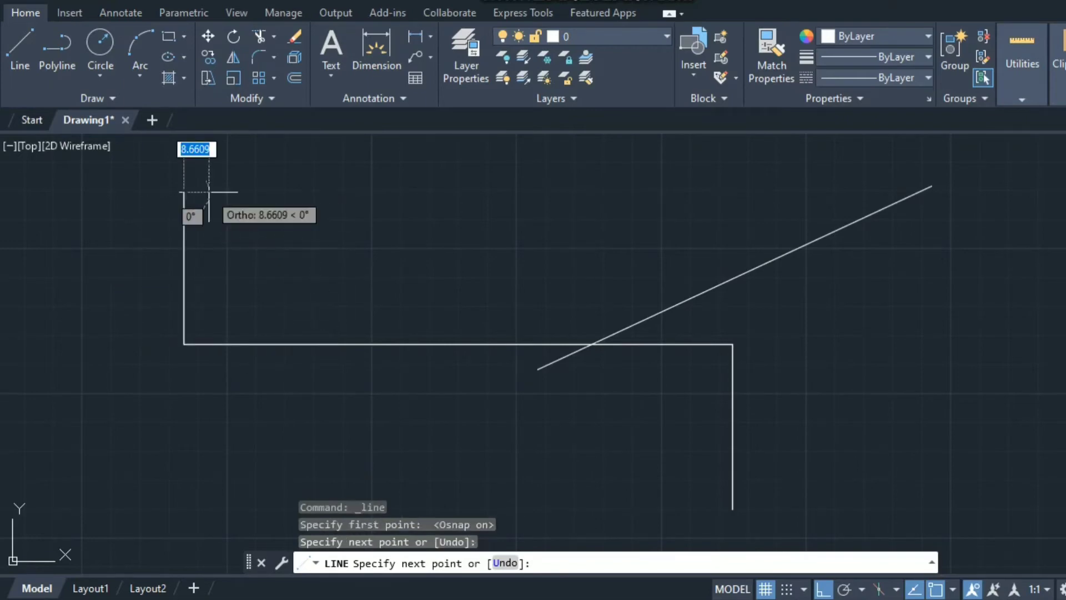
{"action": "key", "text": "Escape"}
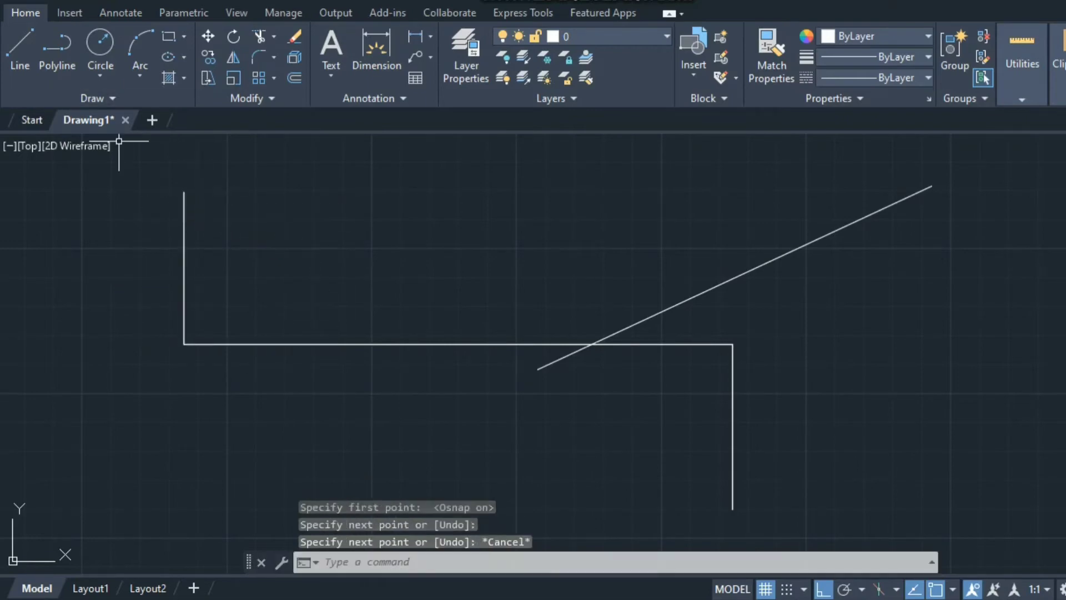
Draw a second vertical line rising from the horizontal line's midpoint
{"action": "left_click", "coordinate": [20, 50]}
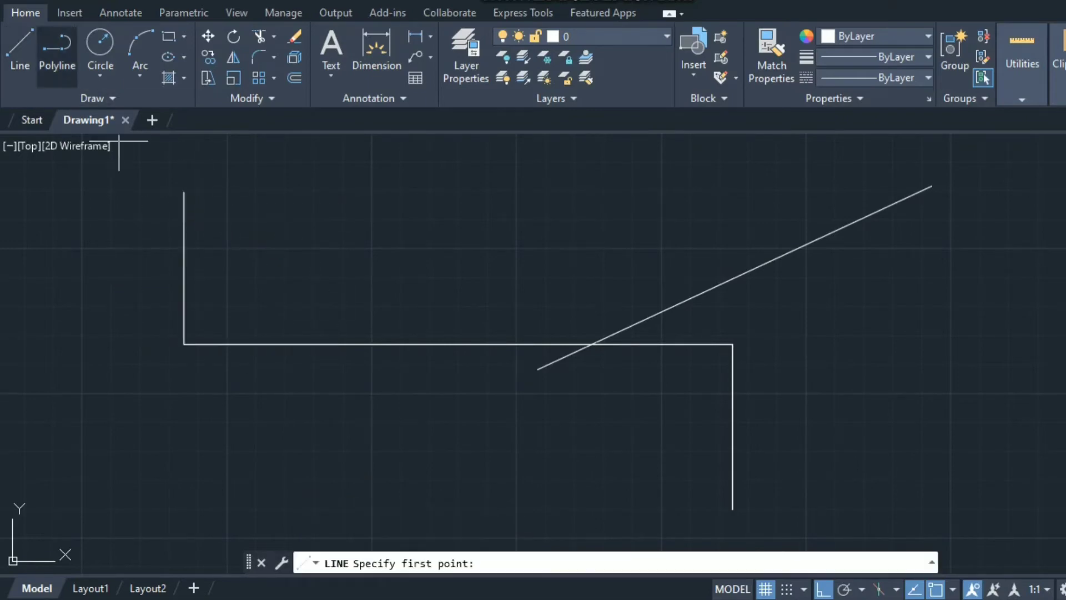
{"action": "left_click", "coordinate": [458, 344]}
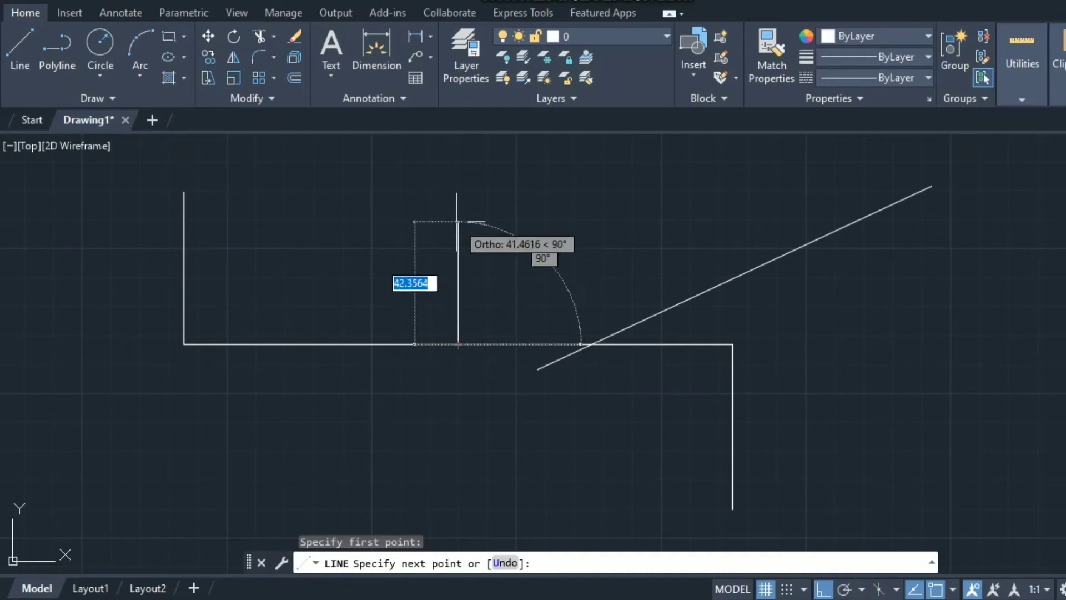
{"action": "left_click", "coordinate": [458, 193]}
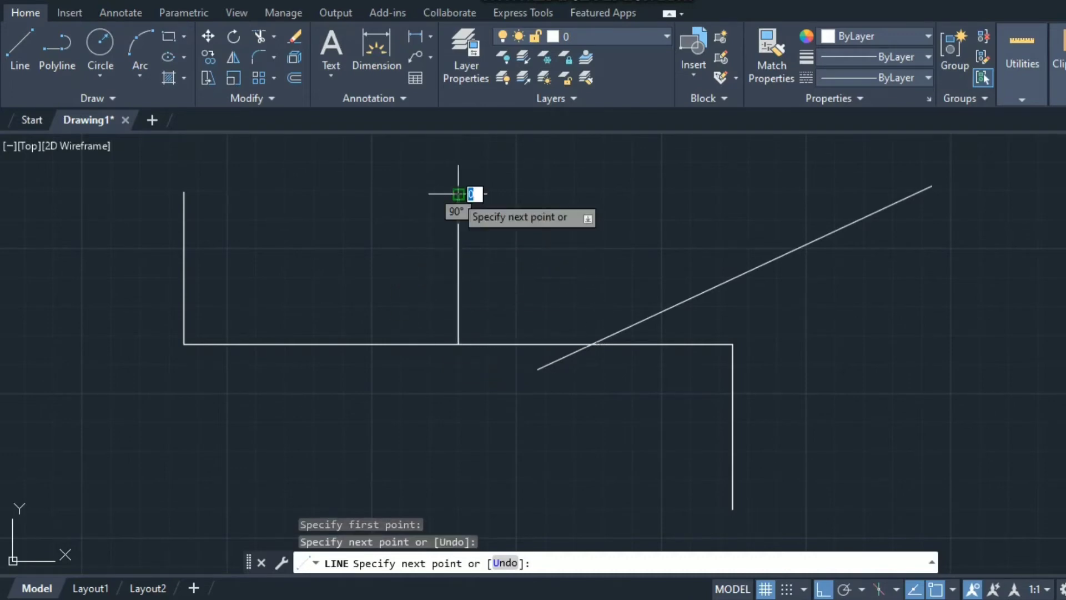
{"action": "key", "text": "Escape"}
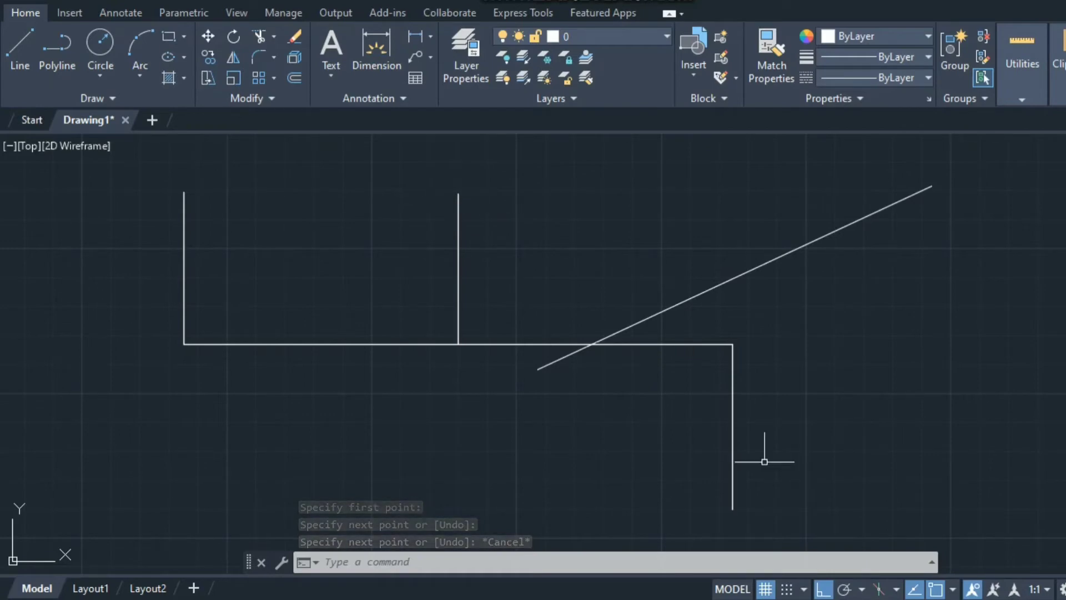
{"action": "left_click", "coordinate": [953, 589]}
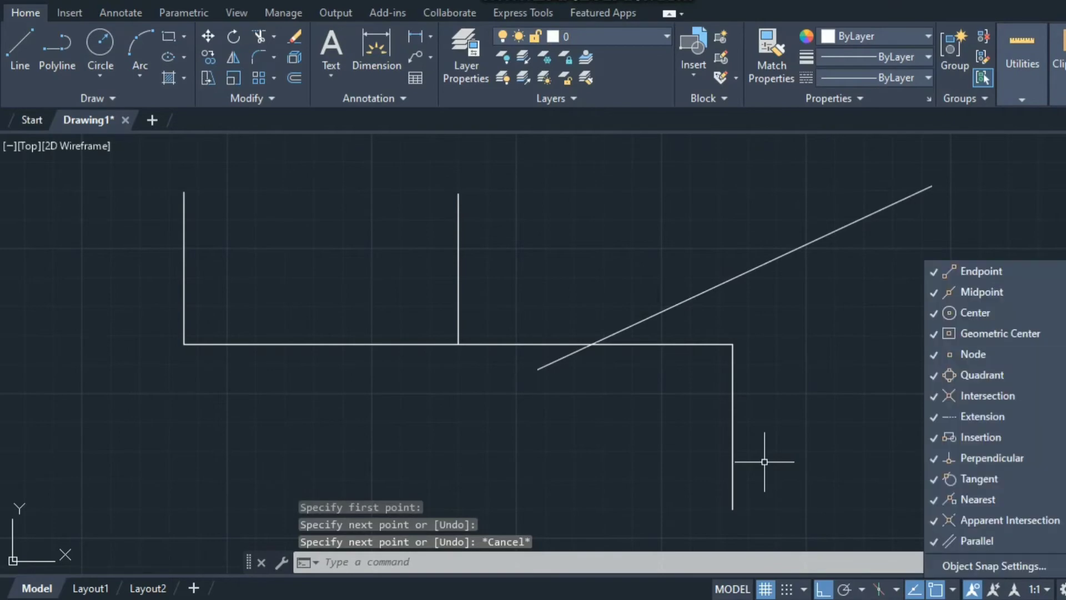
{"action": "left_click", "coordinate": [994, 566]}
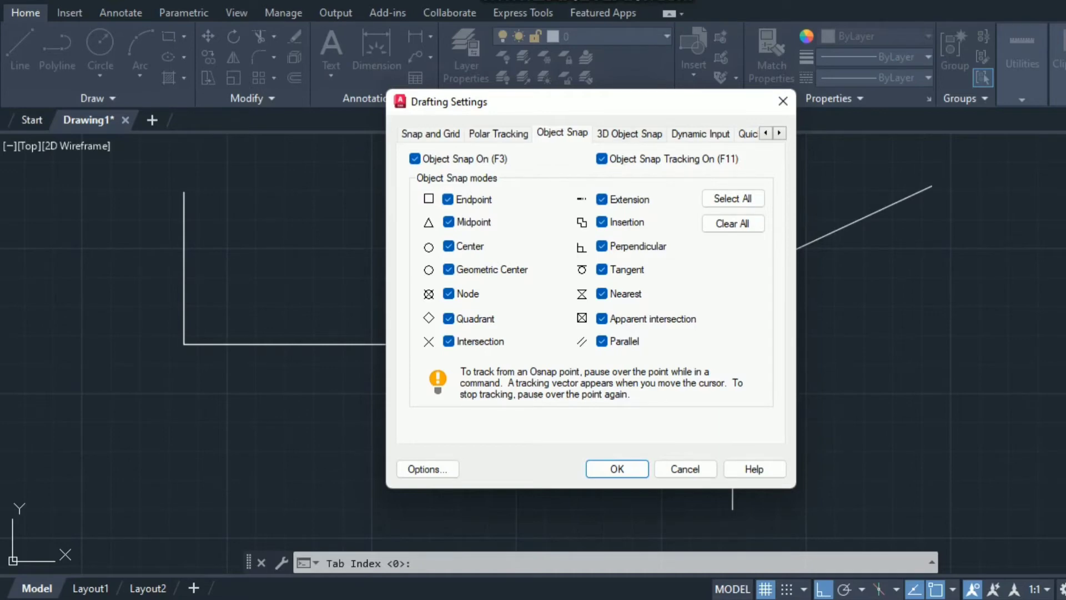
{"action": "left_click", "coordinate": [733, 199]}
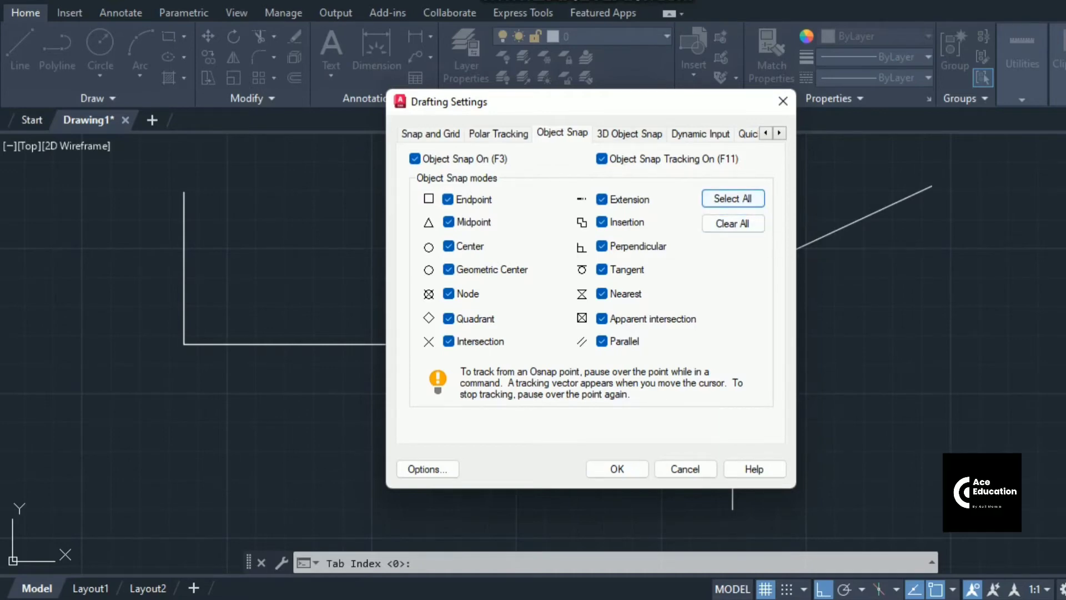
{"action": "left_click", "coordinate": [615, 468]}
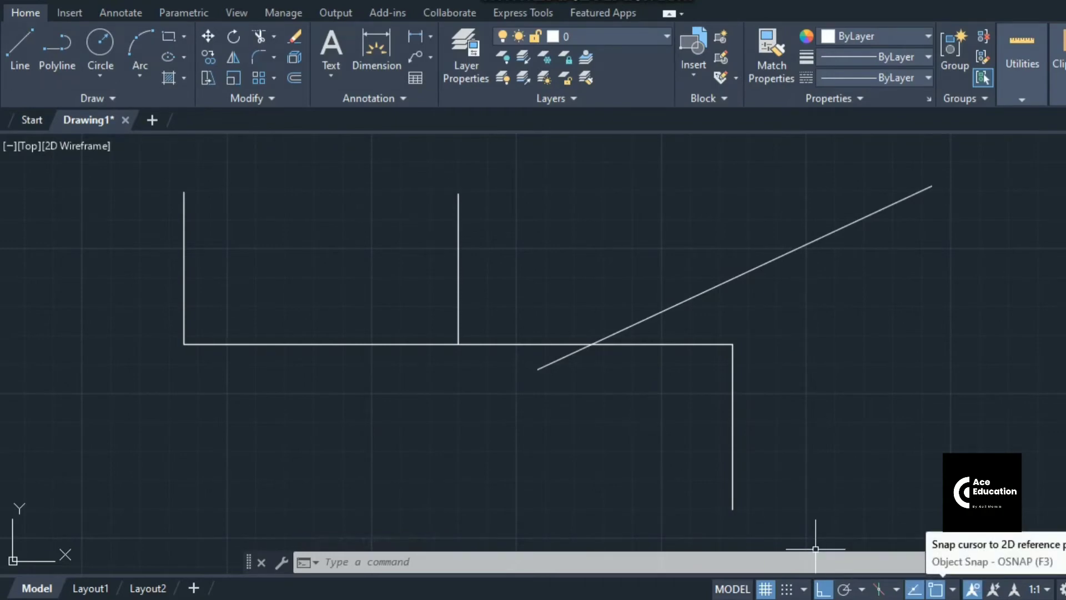
{"action": "key", "text": "Escape"}
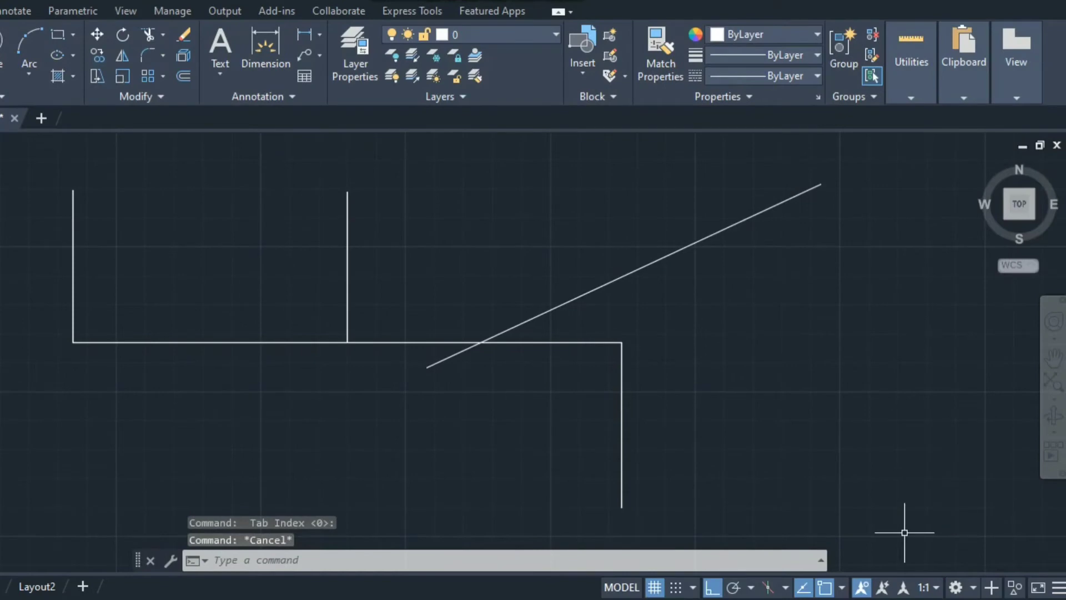
Keep Drafting & Annotation selected as the current workspace
{"action": "left_click", "coordinate": [955, 587]}
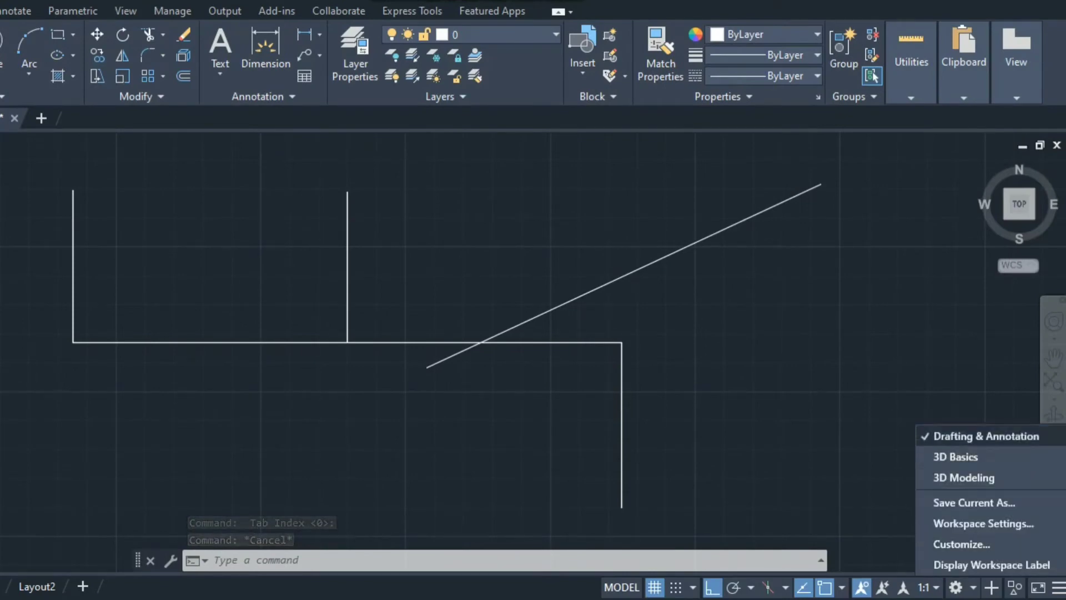
{"action": "left_click", "coordinate": [996, 436]}
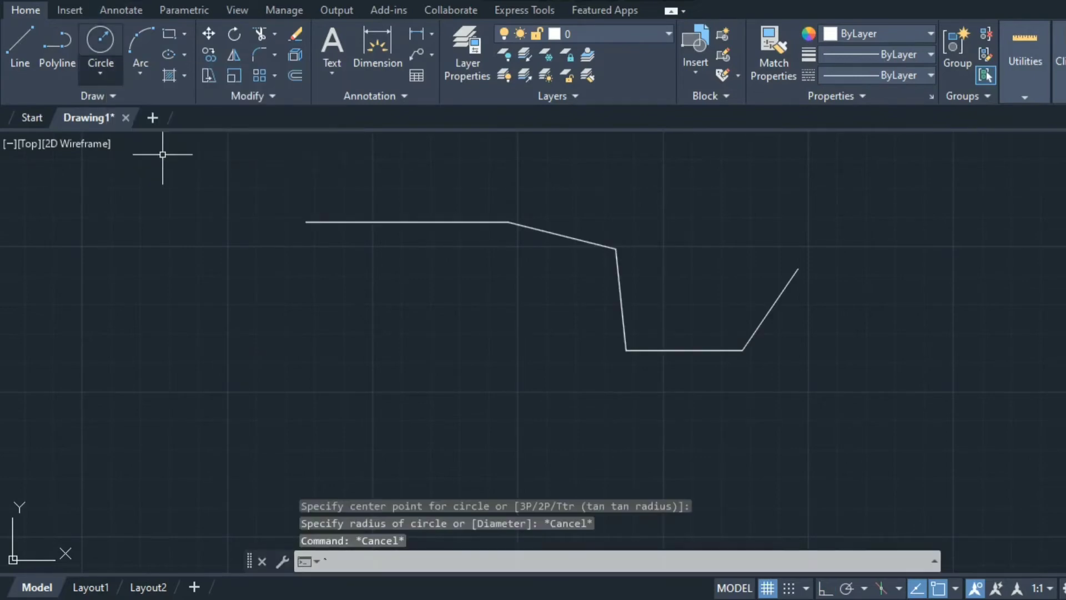
Draw a radius-50 circle centred on the zigzag polyline's left endpoint
{"action": "left_click", "coordinate": [100, 73]}
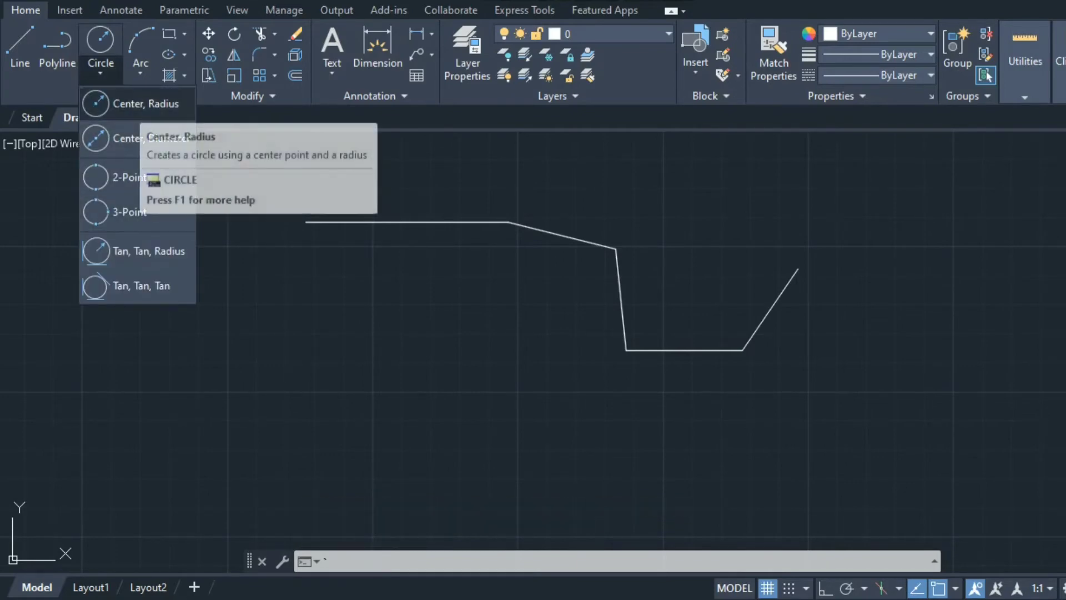
{"action": "left_click", "coordinate": [139, 103]}
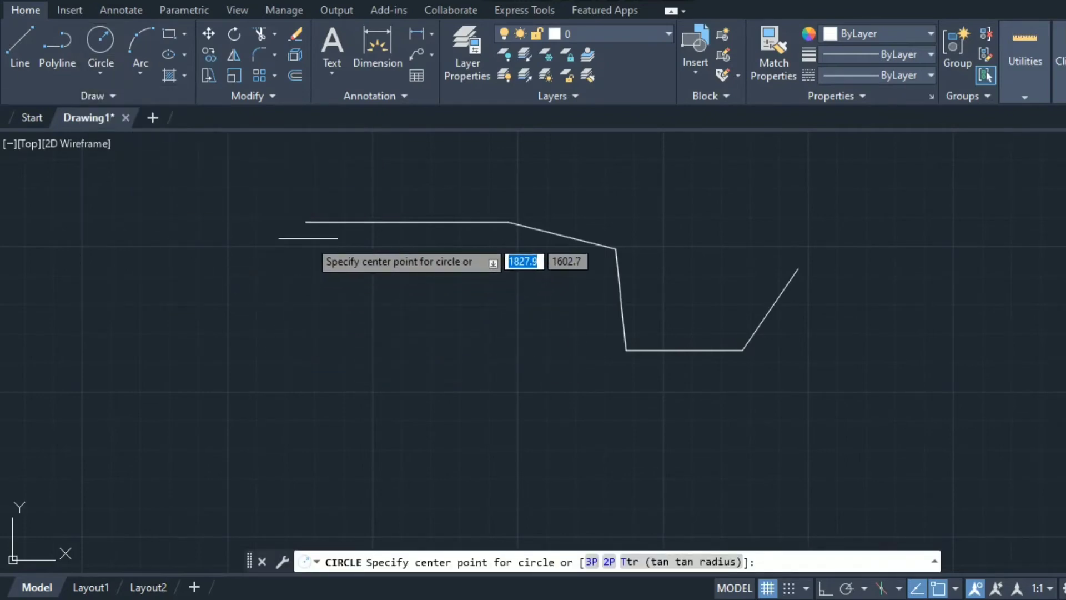
{"action": "left_click", "coordinate": [306, 222]}
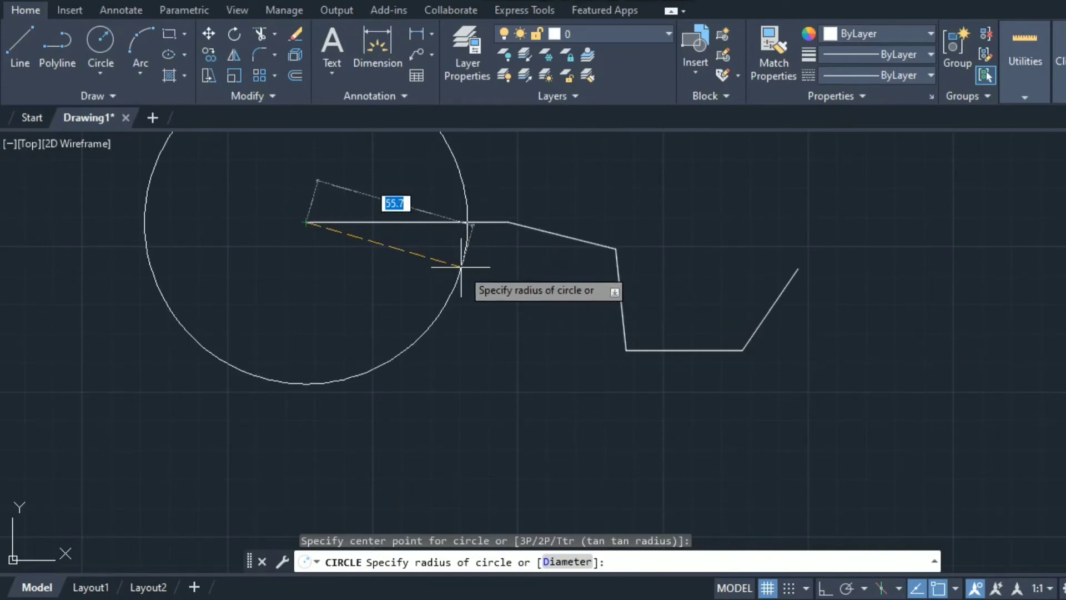
{"action": "type", "text": "50"}
{"action": "key", "text": "Return"}
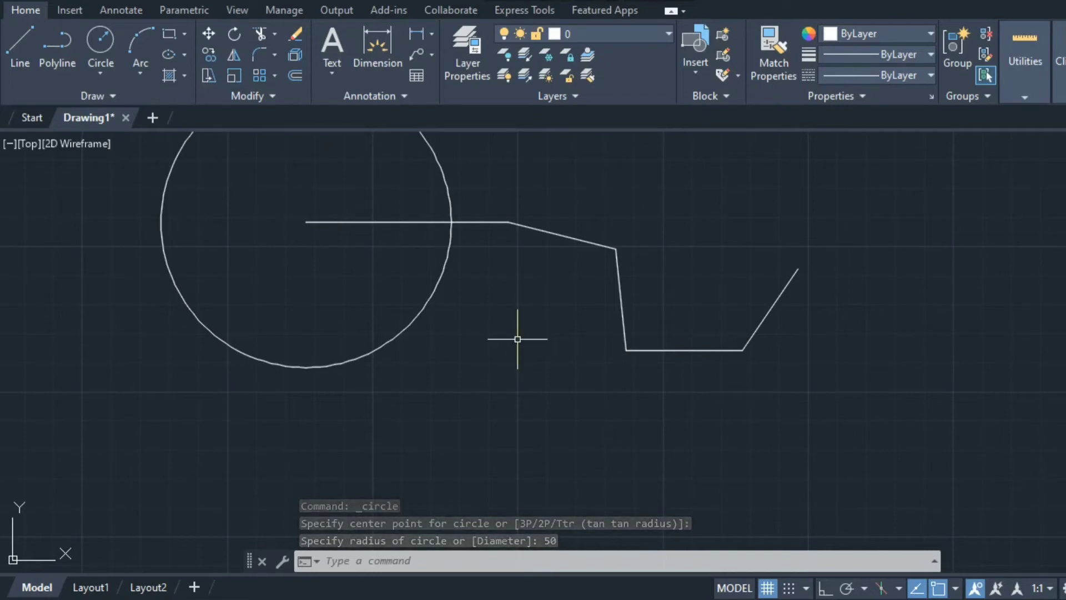
{"action": "scroll", "coordinate": [518, 339], "scroll_direction": "down", "scroll_amount": 4}
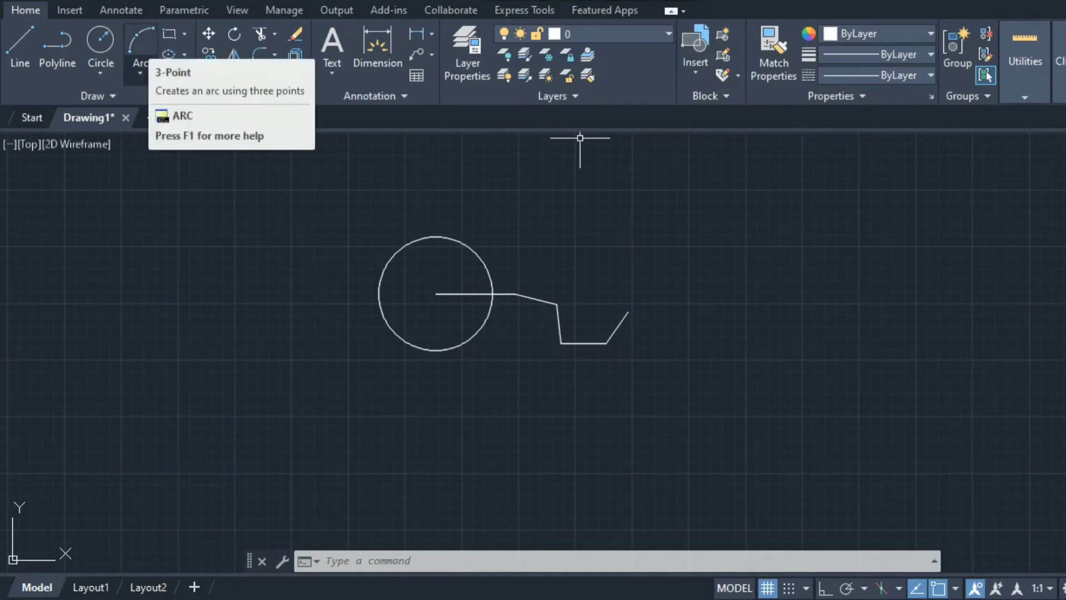
Draw a 3-point arc from the polyline's right end, over the top, to its upper bend
{"action": "left_click", "coordinate": [141, 65]}
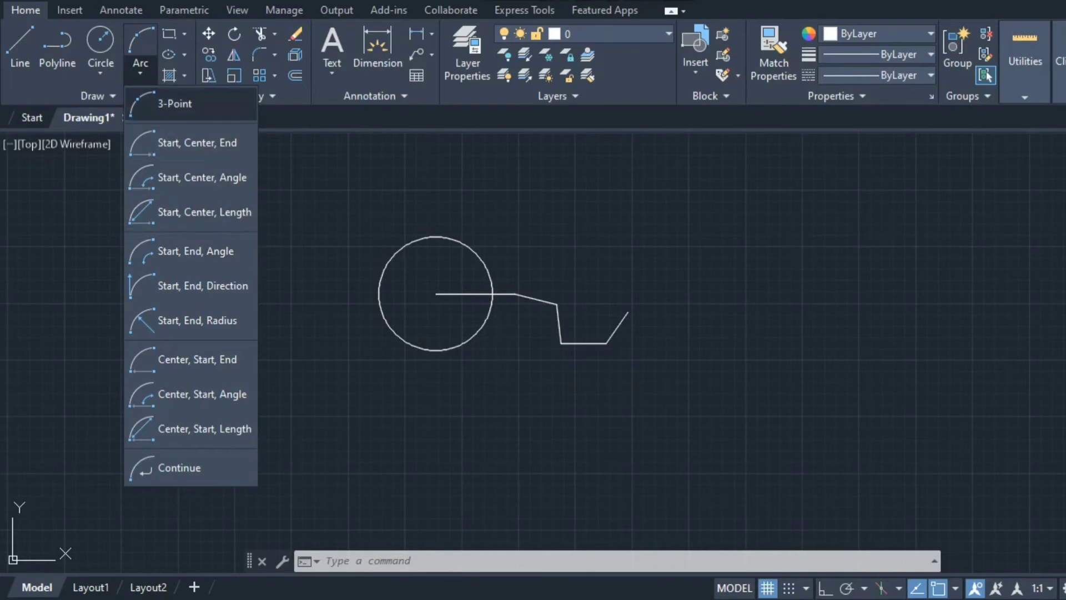
{"action": "left_click", "coordinate": [175, 103]}
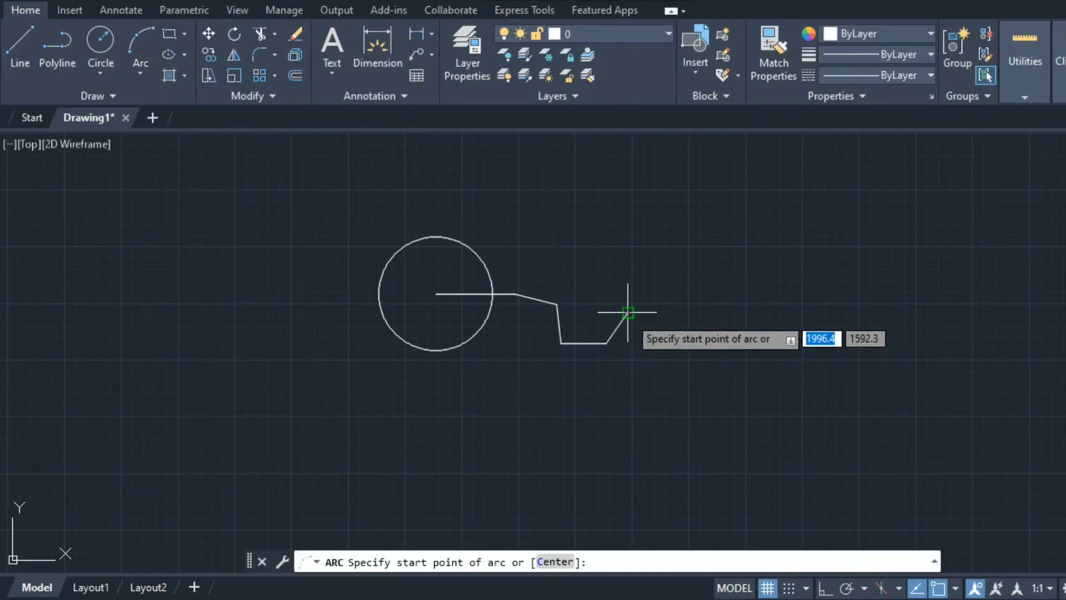
{"action": "scroll", "coordinate": [628, 312], "scroll_direction": "up", "scroll_amount": 5}
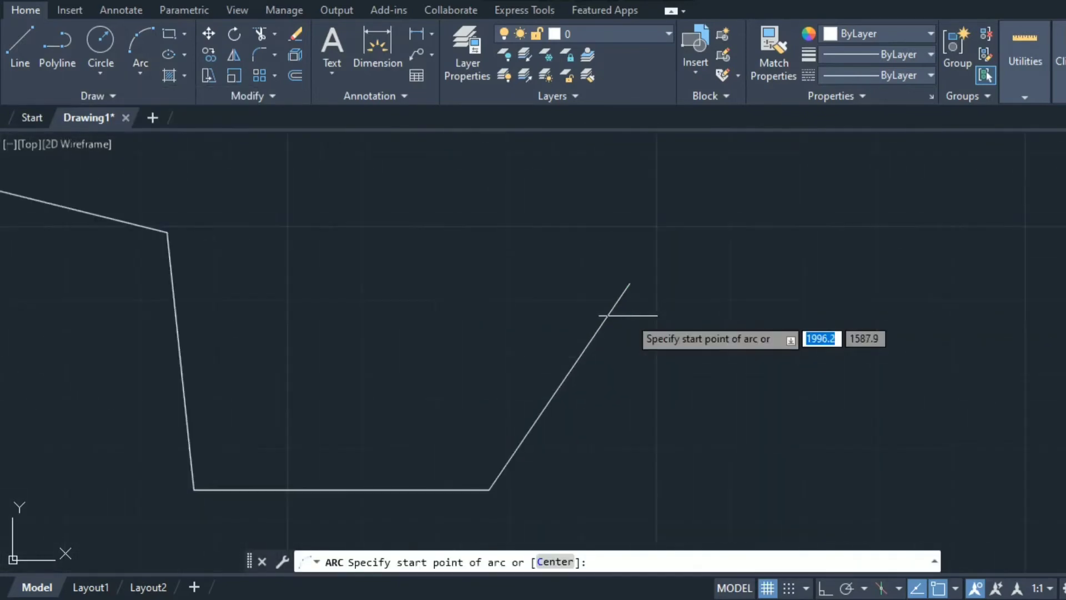
{"action": "scroll", "coordinate": [628, 314], "scroll_direction": "down", "scroll_amount": 2}
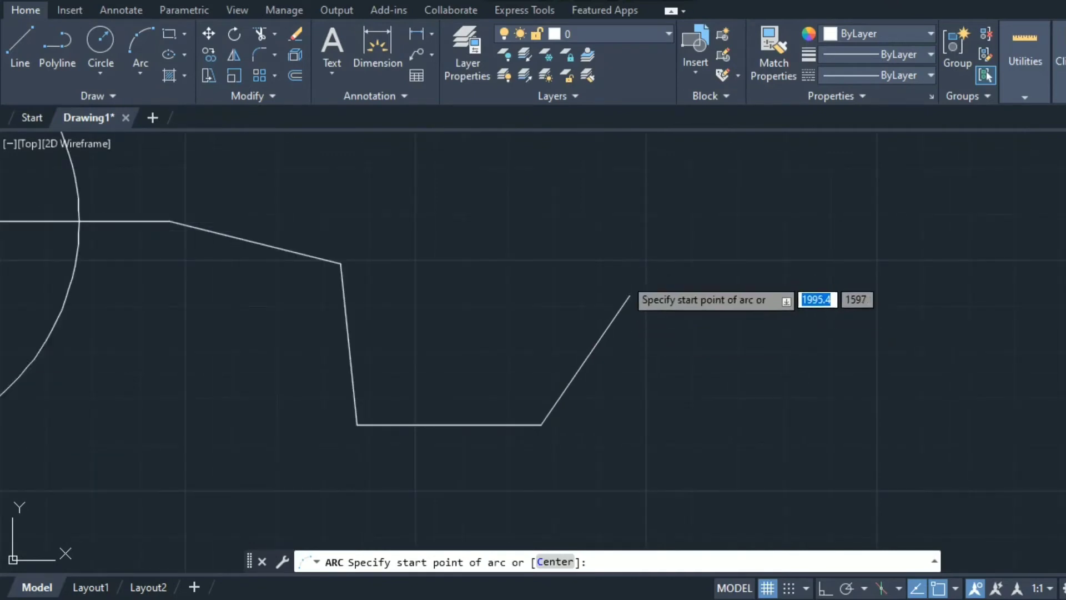
{"action": "left_click", "coordinate": [629, 296]}
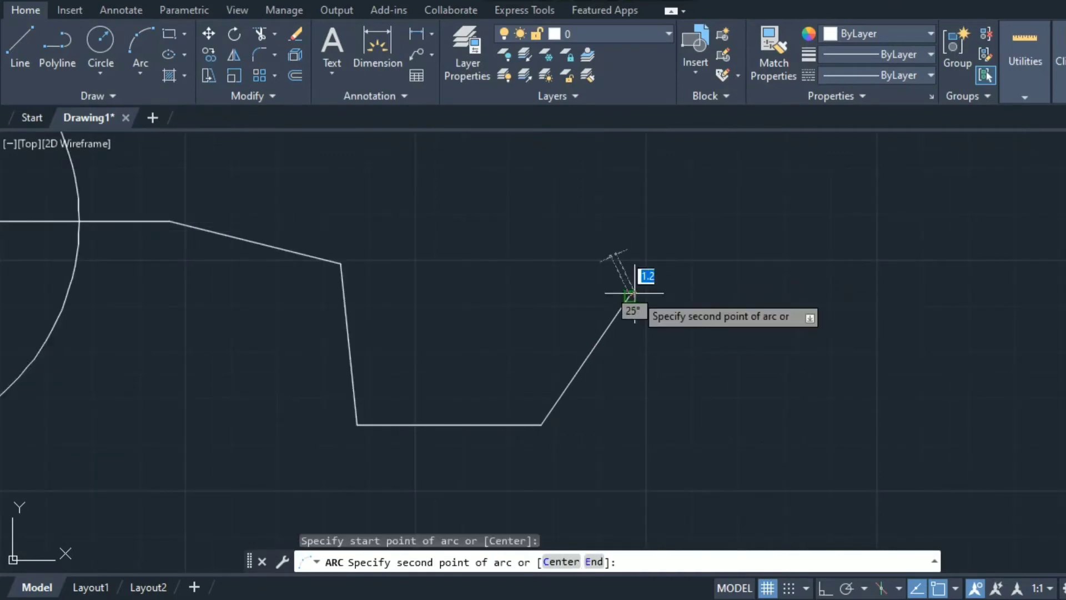
{"action": "left_click", "coordinate": [506, 170]}
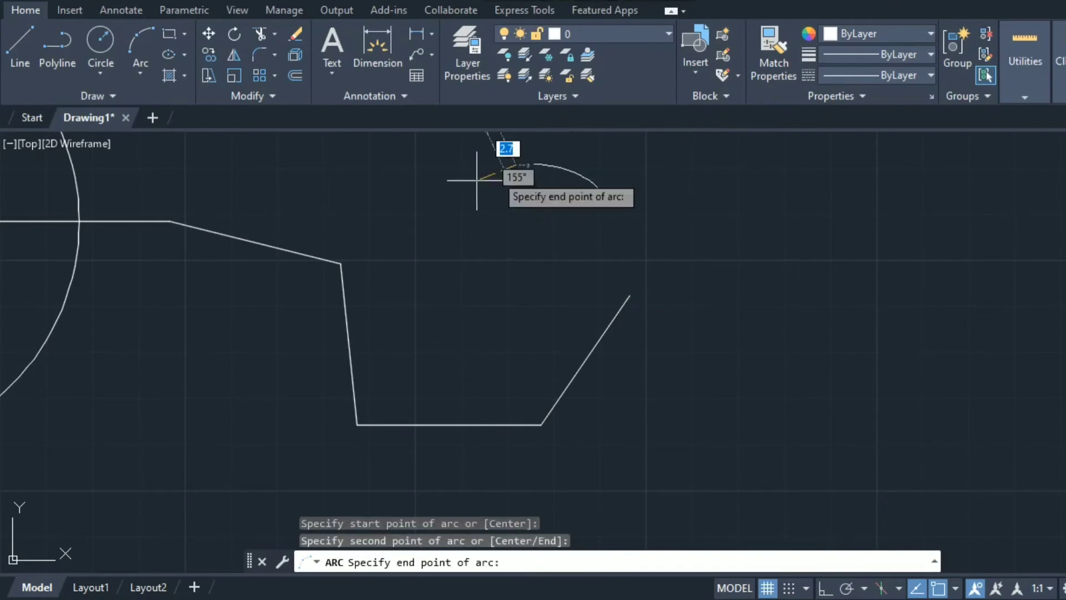
{"action": "left_click", "coordinate": [340, 262]}
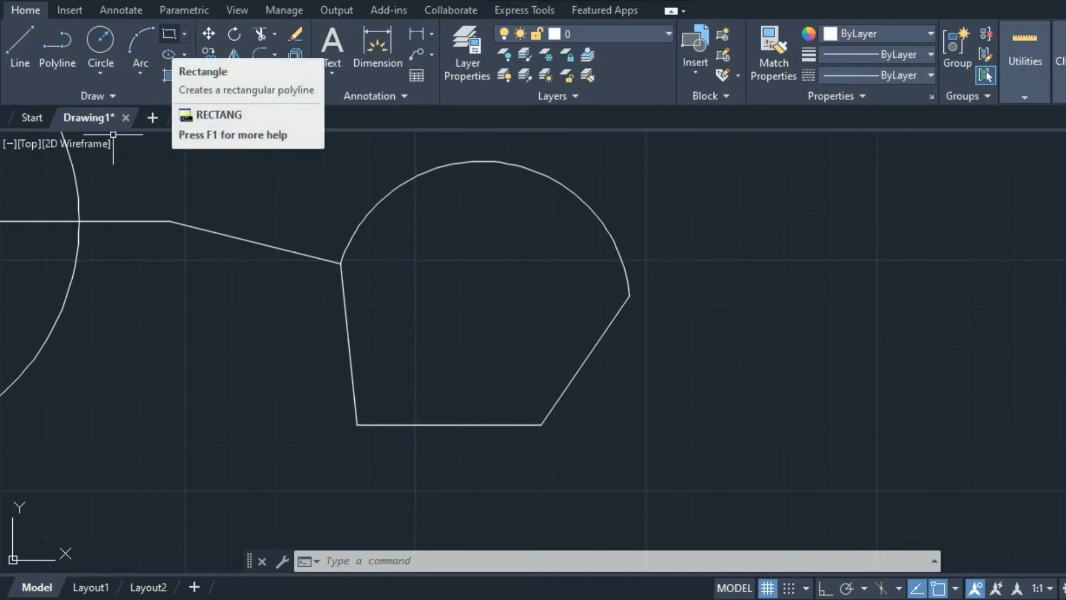
Draw a 100 by 50 rectangle to the right of the existing shapes
{"action": "left_click", "coordinate": [169, 34]}
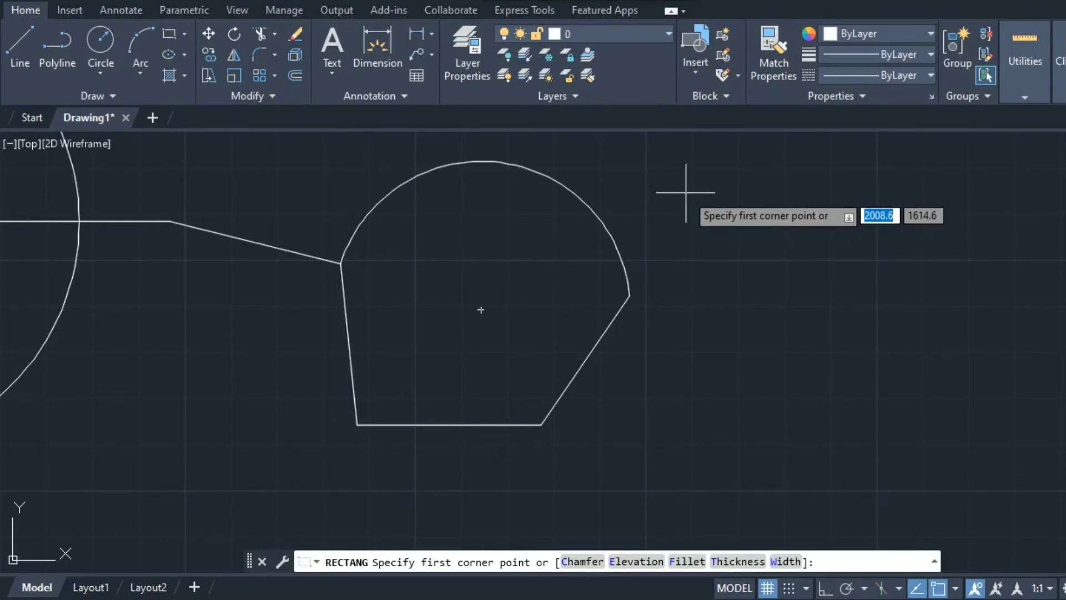
{"action": "left_click", "coordinate": [686, 193]}
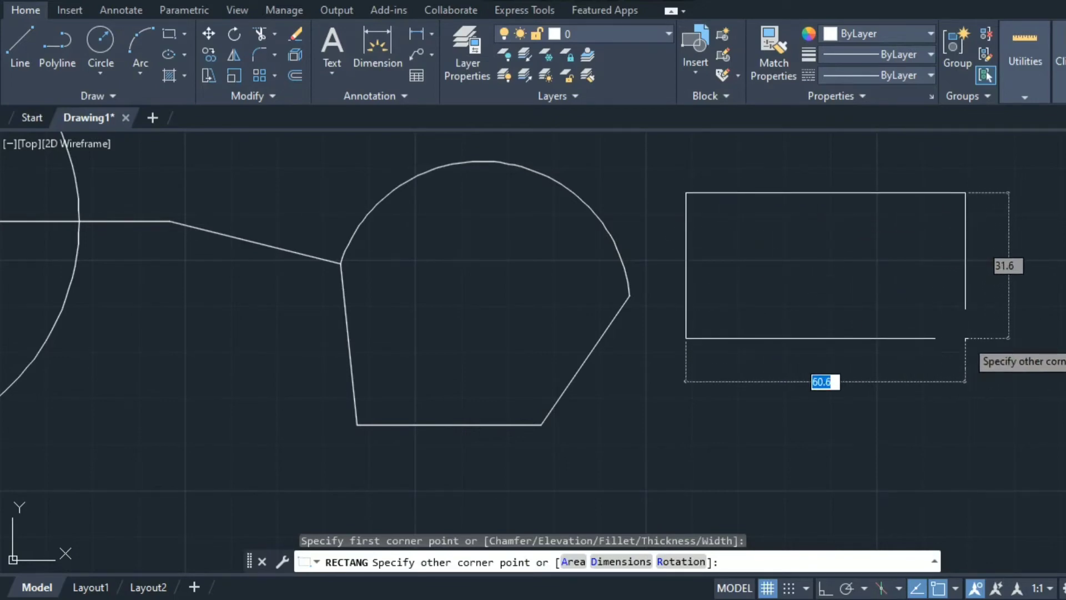
{"action": "type", "text": "100"}
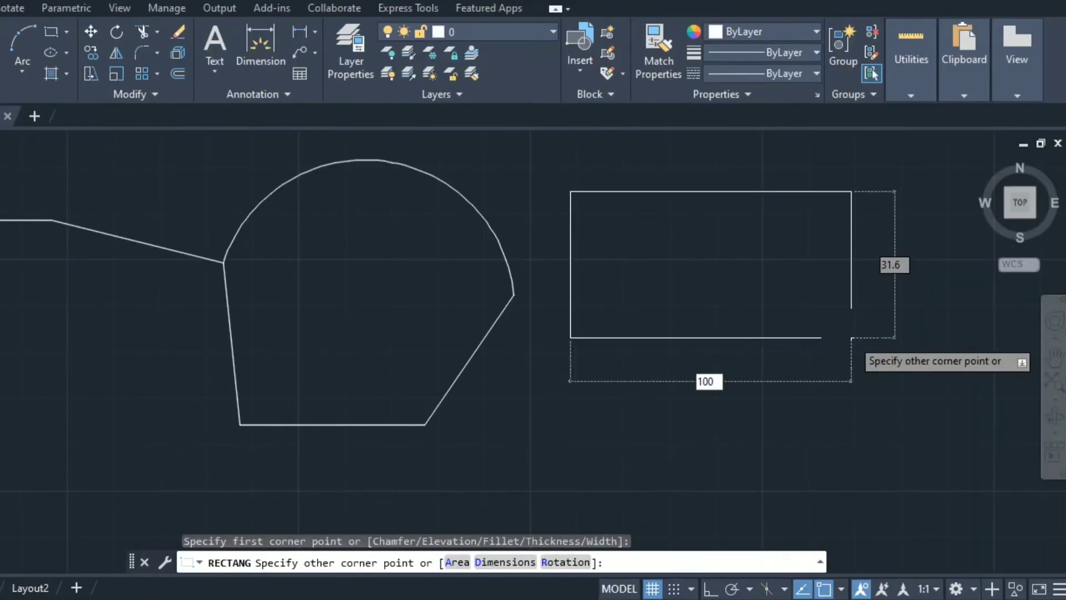
{"action": "key", "text": "Tab"}
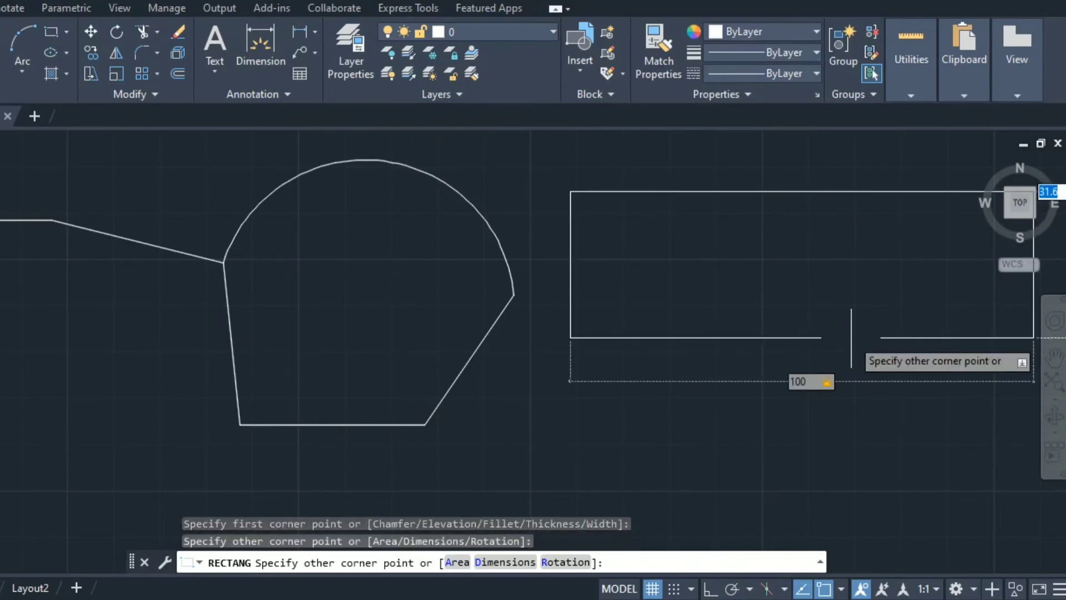
{"action": "type", "text": "50"}
{"action": "key", "text": "Return"}
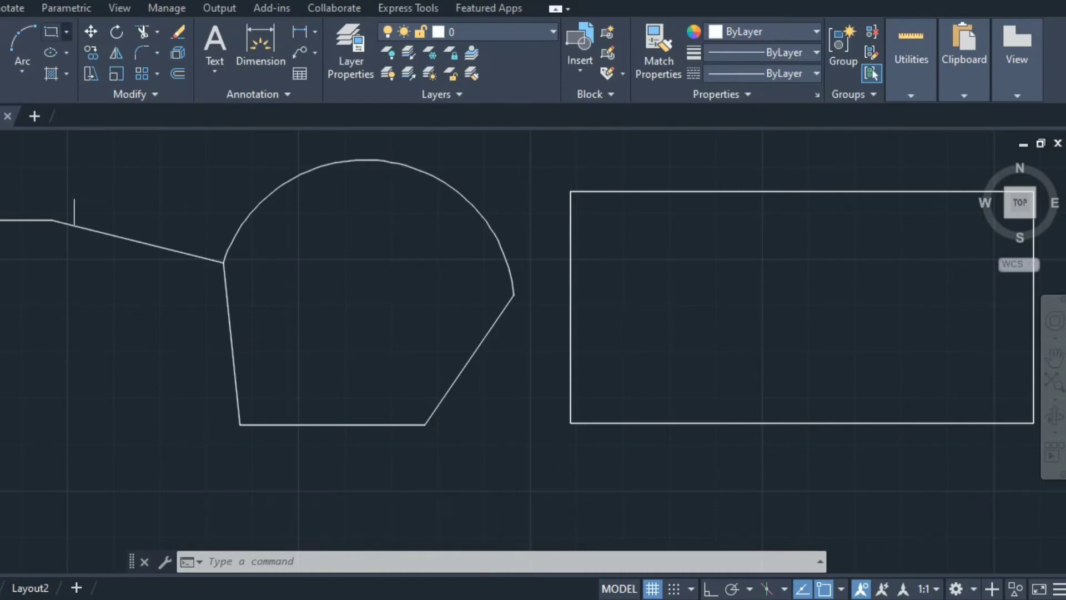
{"action": "left_click", "coordinate": [66, 32]}
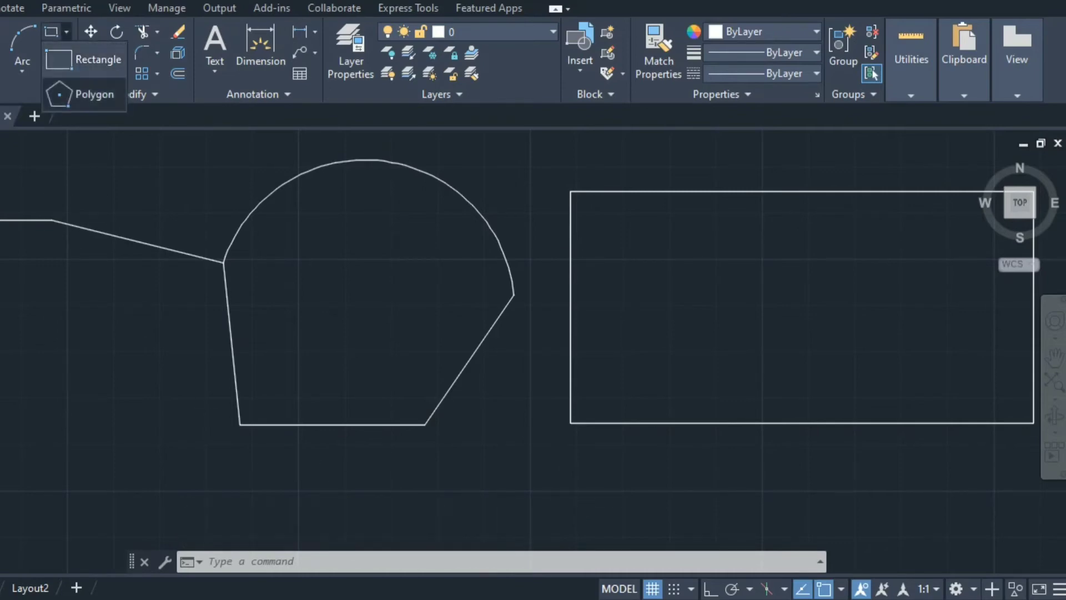
Draw a six-sided polygon inscribed in a radius-35 circle right of the rectangle, with Ortho on
{"action": "left_click", "coordinate": [88, 94]}
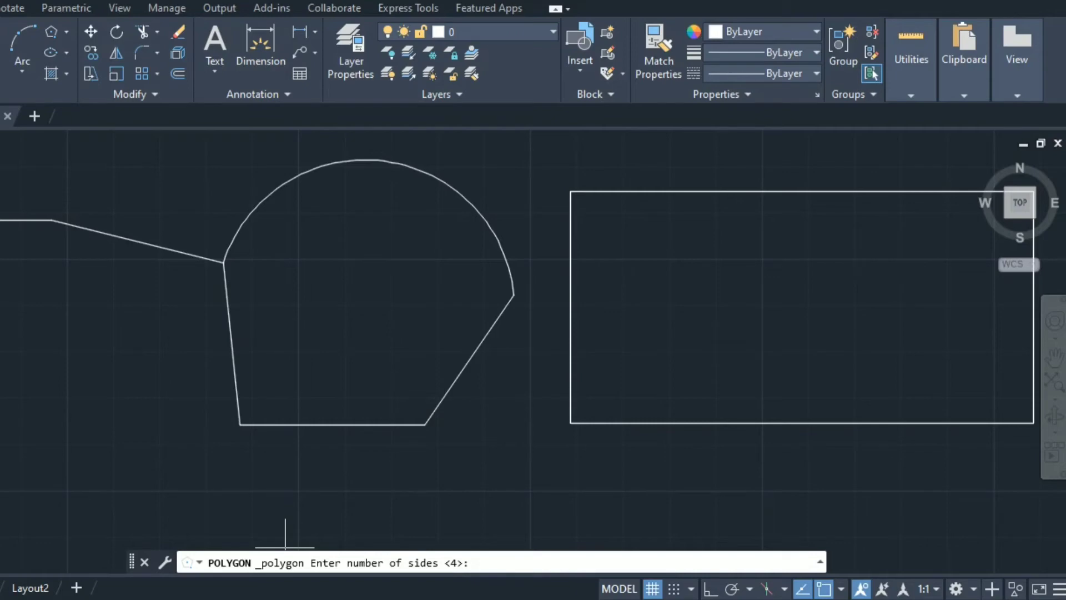
{"action": "type", "text": "6"}
{"action": "key", "text": "Return"}
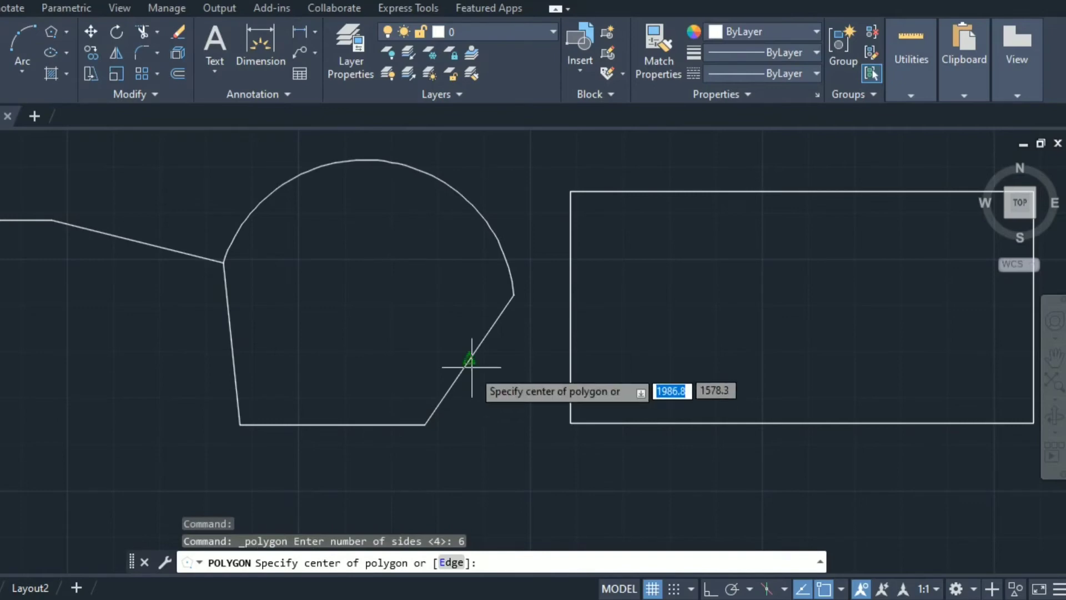
{"action": "scroll", "coordinate": [471, 367], "scroll_direction": "down", "scroll_amount": 10}
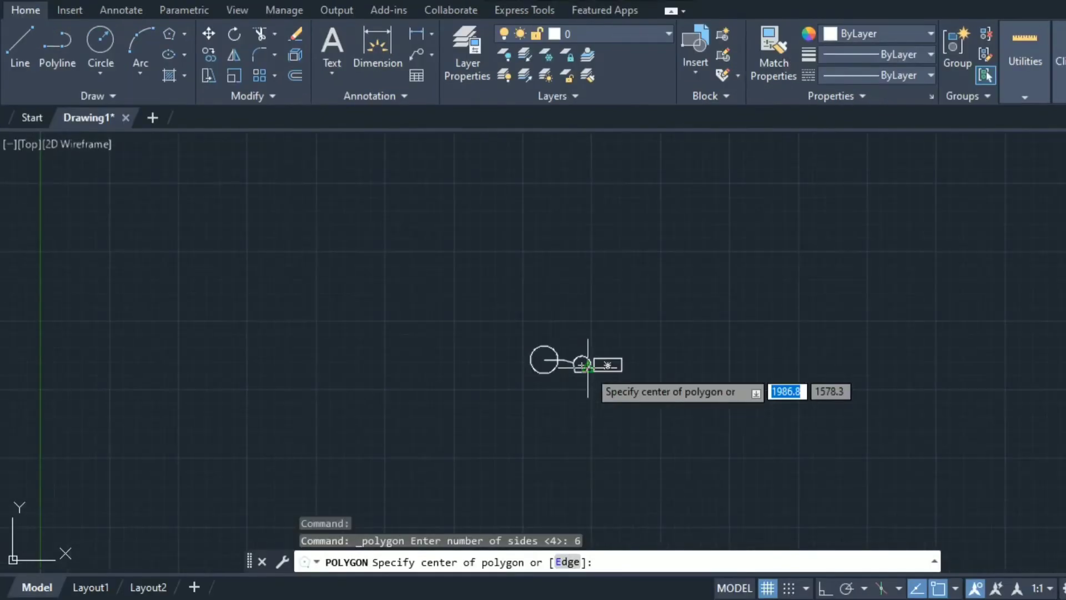
{"action": "scroll", "coordinate": [588, 367], "scroll_direction": "up", "scroll_amount": 10}
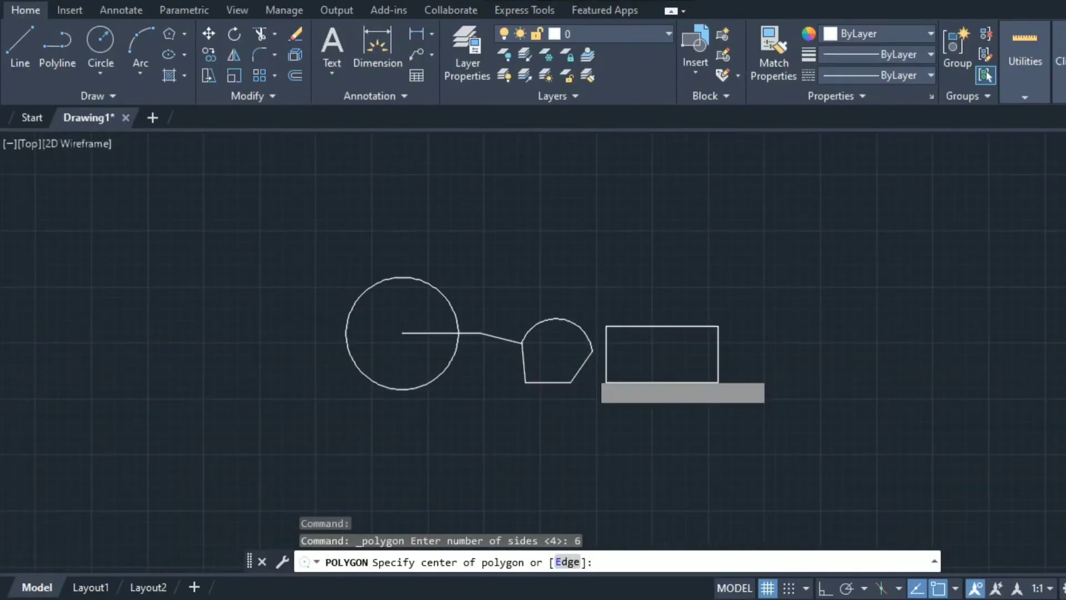
{"action": "scroll", "coordinate": [590, 369], "scroll_direction": "down", "scroll_amount": 6}
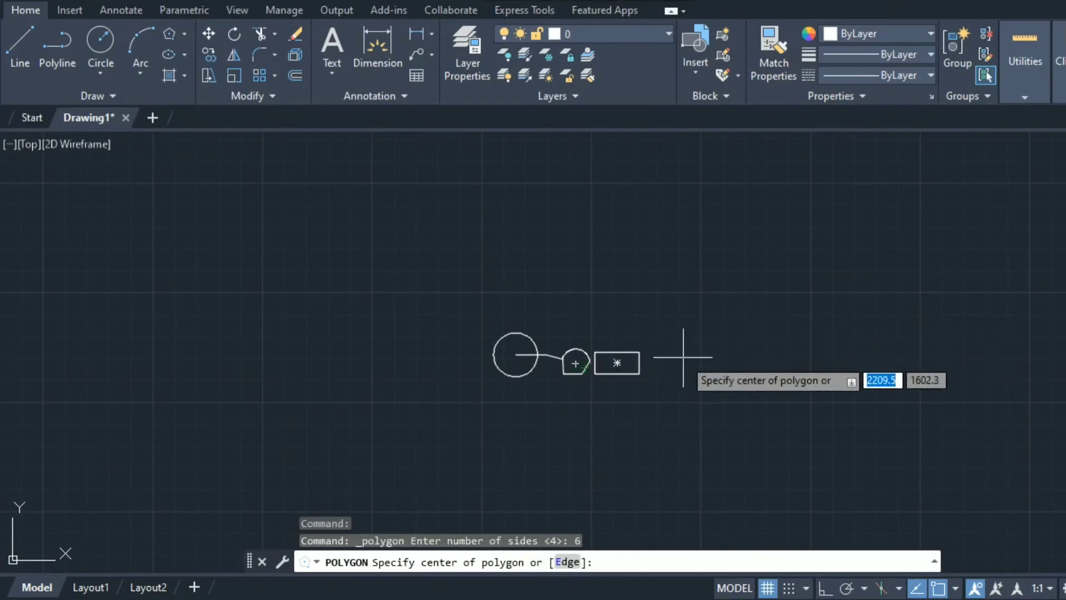
{"action": "left_click", "coordinate": [704, 364]}
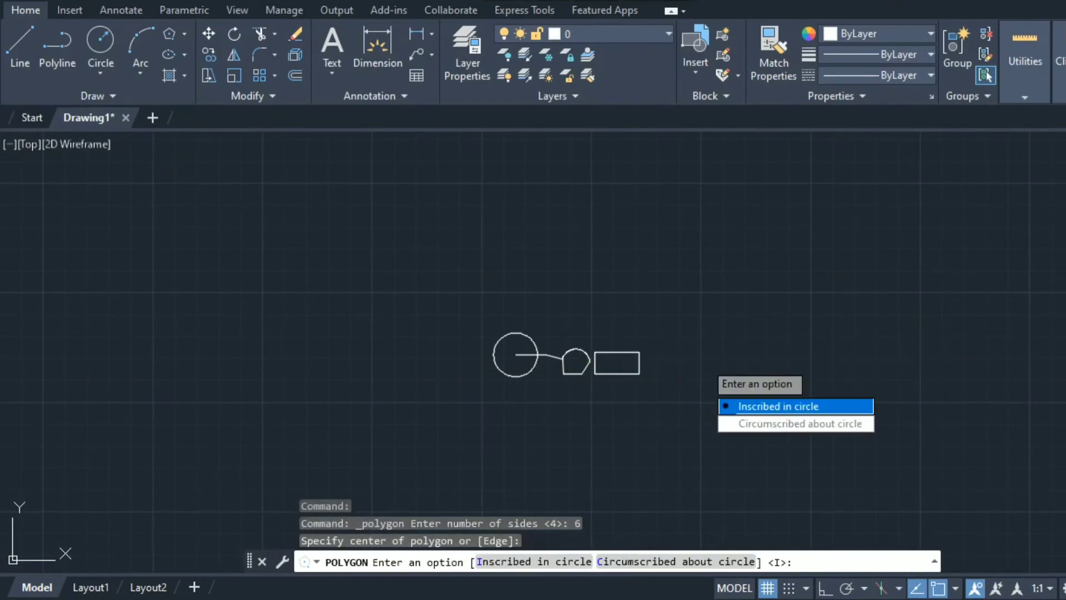
{"action": "key", "text": "Return"}
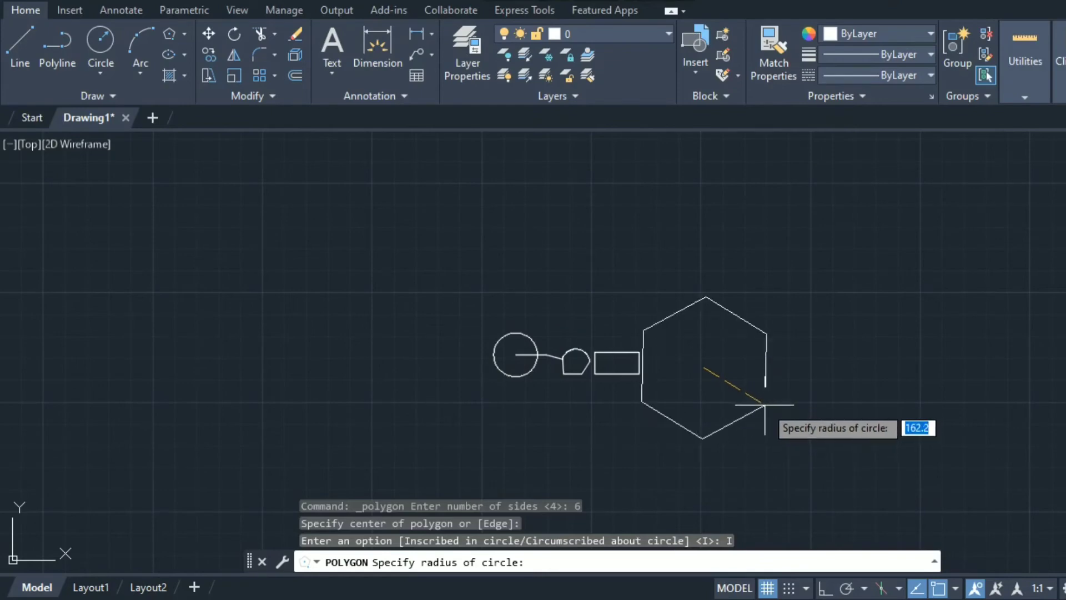
{"action": "left_click", "coordinate": [825, 587]}
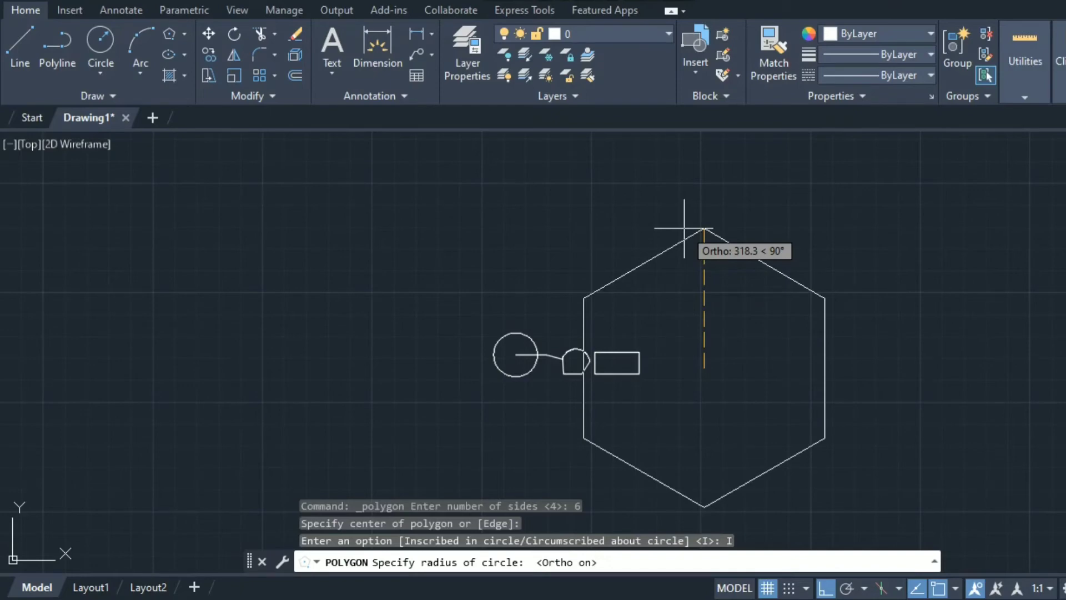
{"action": "type", "text": "35"}
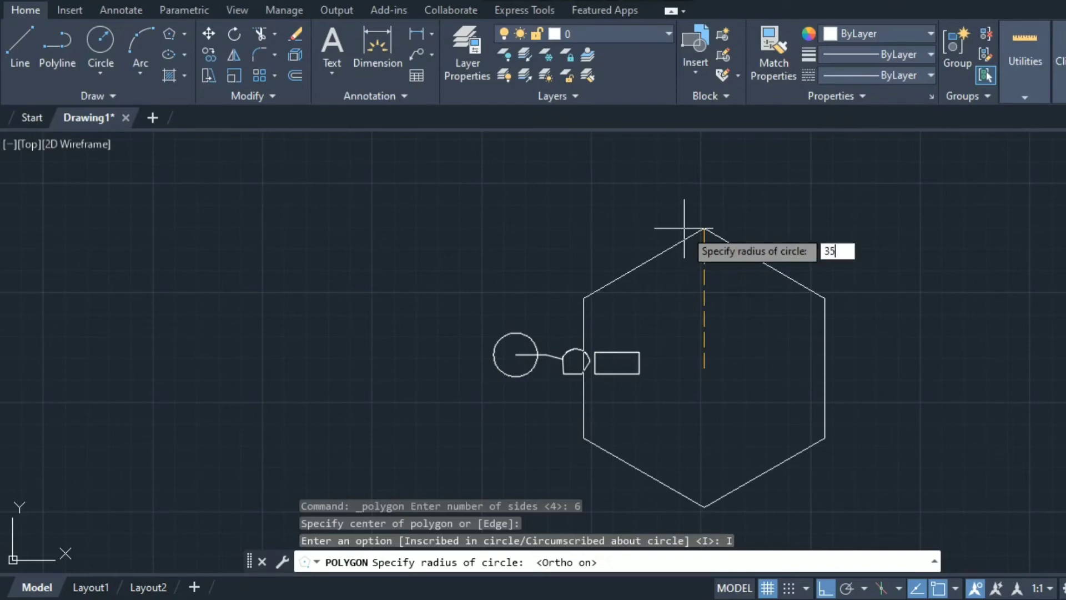
{"action": "key", "text": "Return"}
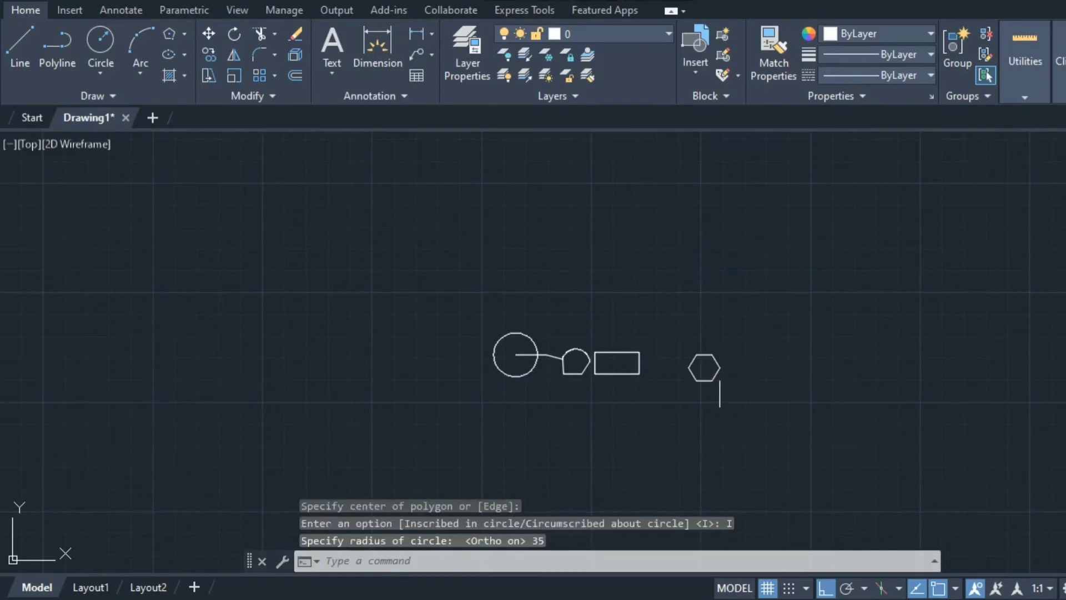
{"action": "scroll", "coordinate": [638, 326], "scroll_direction": "up", "scroll_amount": 3}
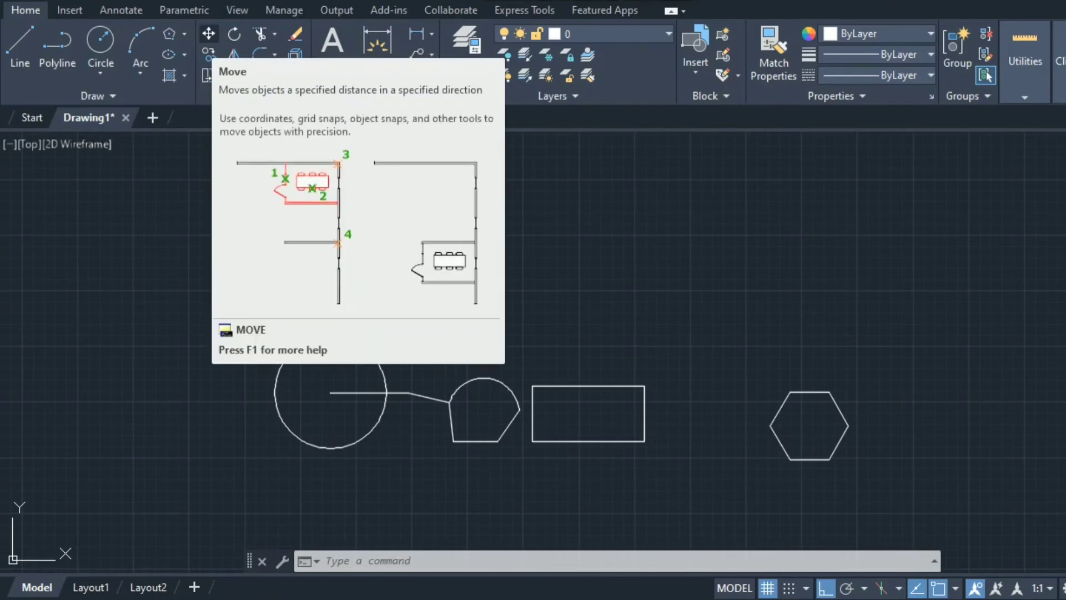
Move the radius-50 circle 200 units to the right, using its centre as base point
{"action": "left_click", "coordinate": [209, 34]}
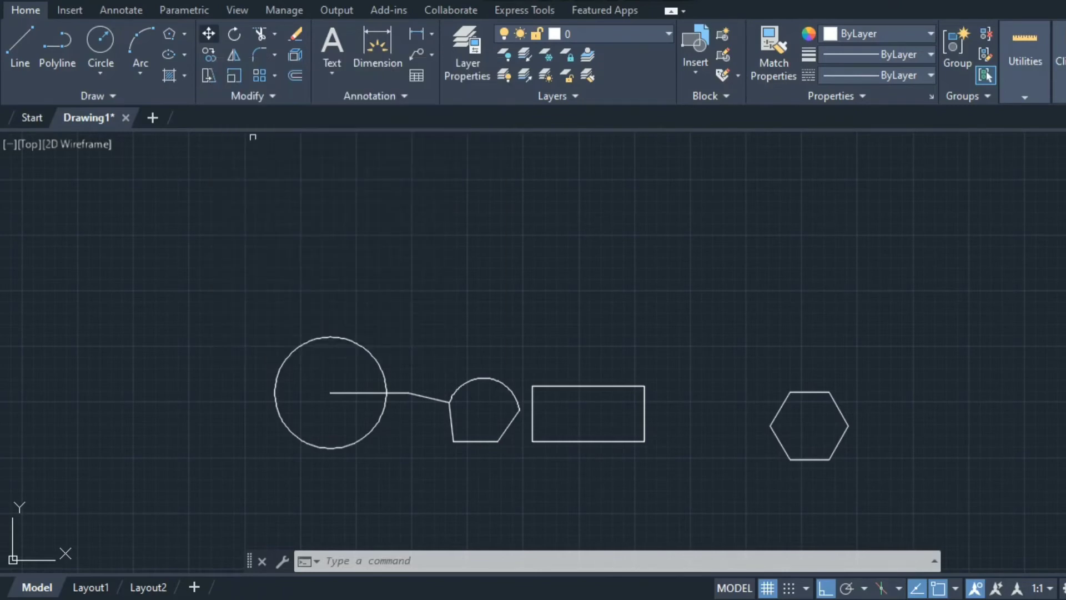
{"action": "left_click", "coordinate": [366, 349]}
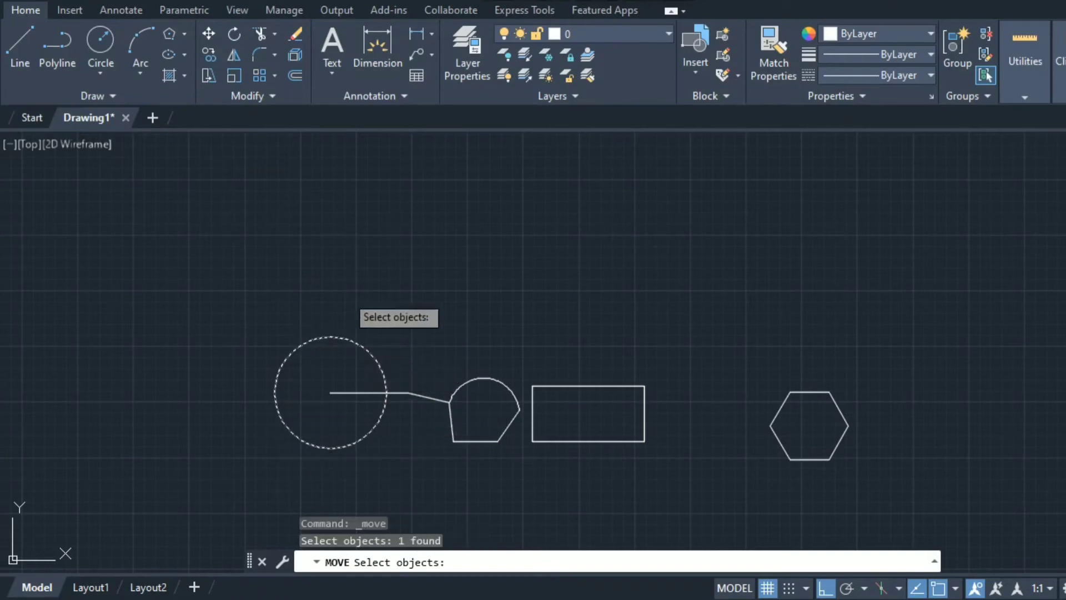
{"action": "key", "text": "Return"}
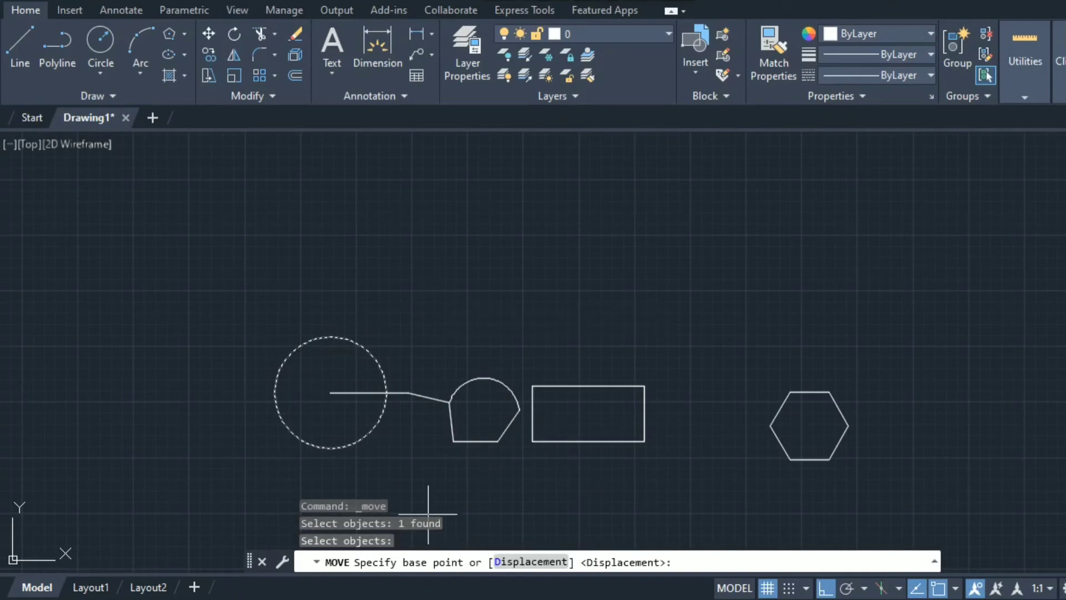
{"action": "left_click", "coordinate": [330, 393]}
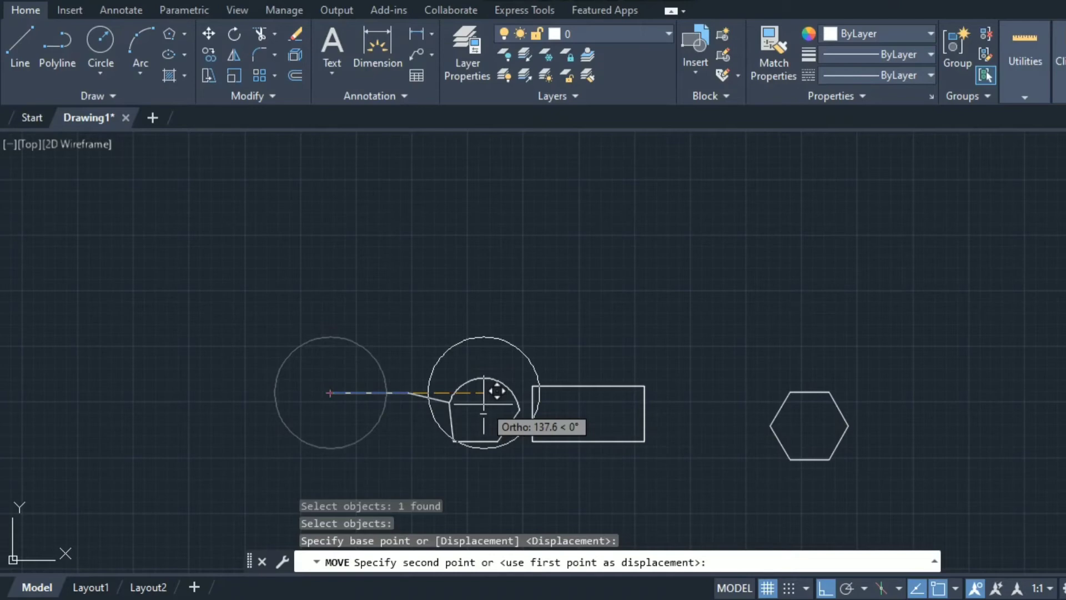
{"action": "type", "text": "200"}
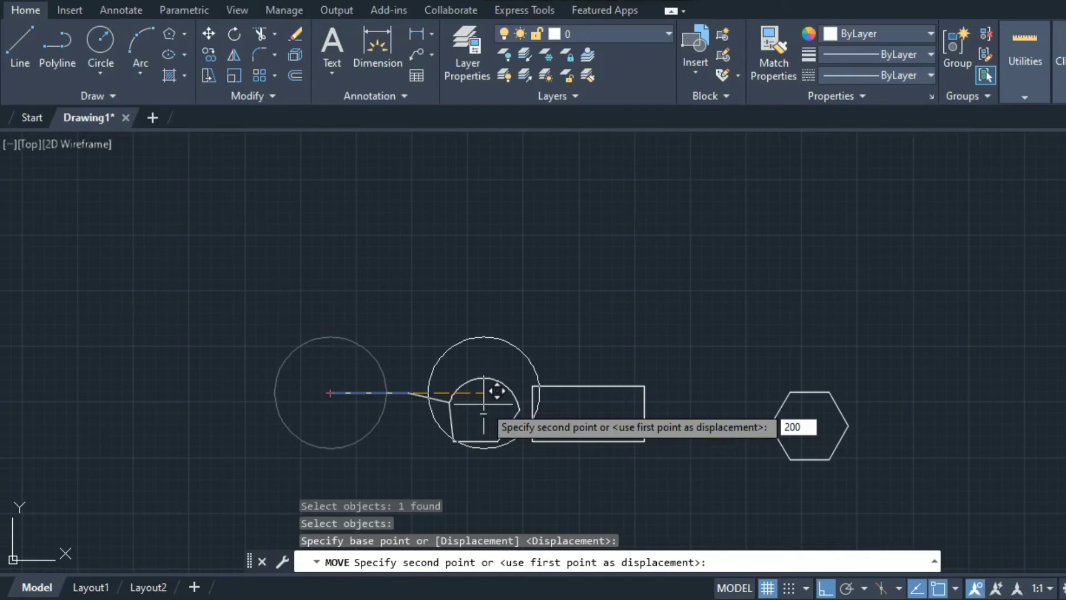
{"action": "key", "text": "Return"}
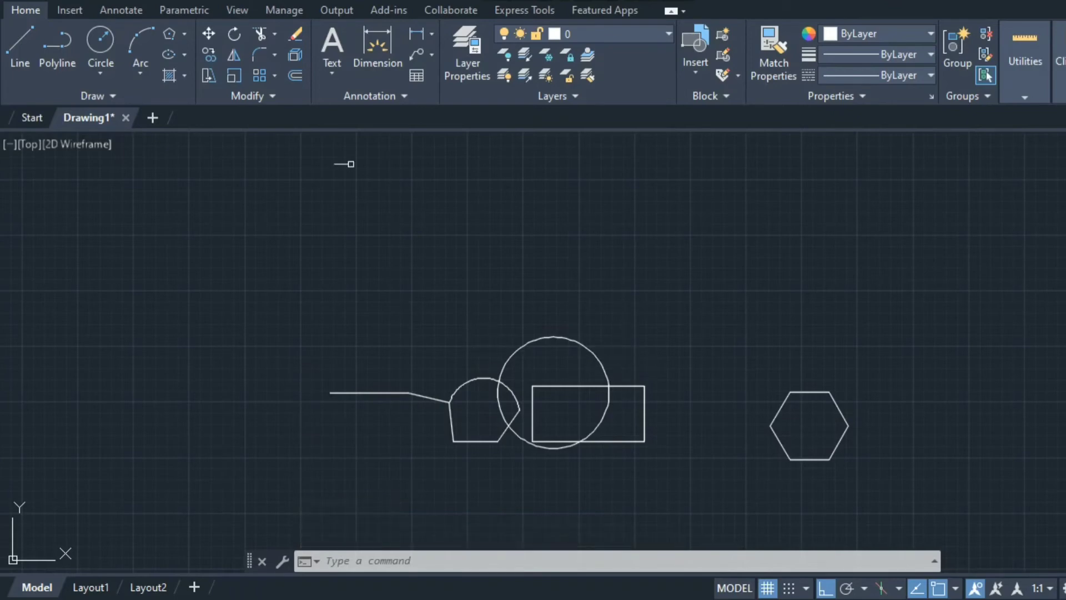
Start copying the large circle, using its top point as the base point
{"action": "left_click", "coordinate": [209, 55]}
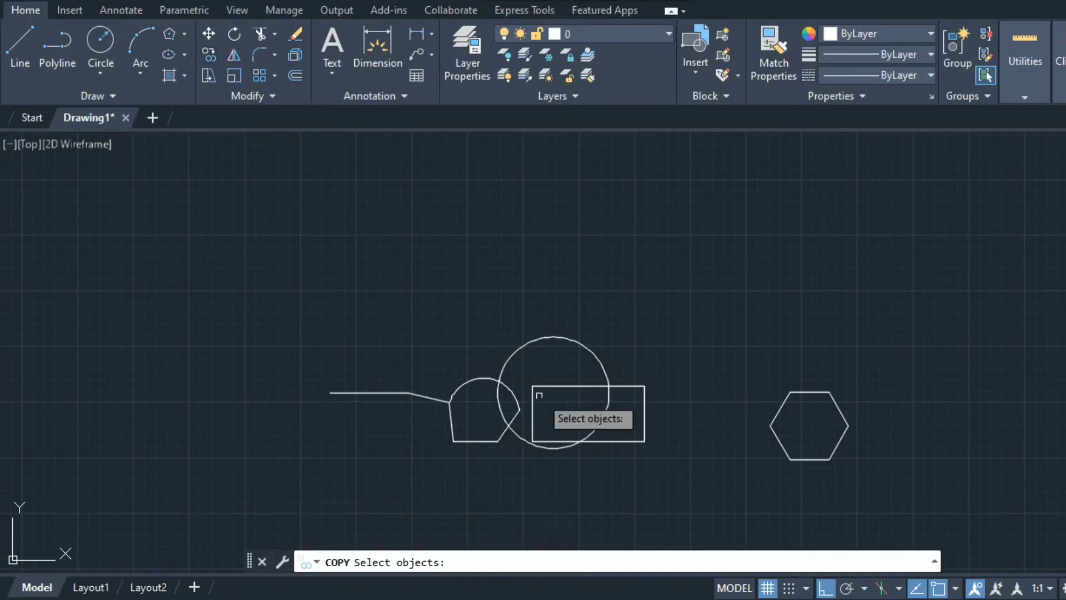
{"action": "left_click", "coordinate": [602, 368]}
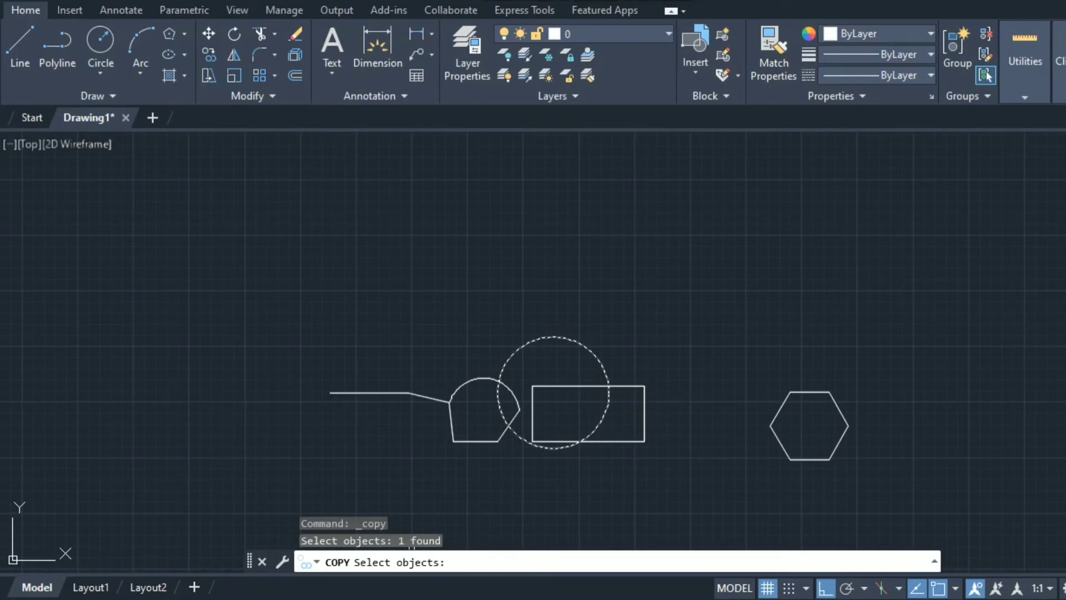
{"action": "key", "text": "Return"}
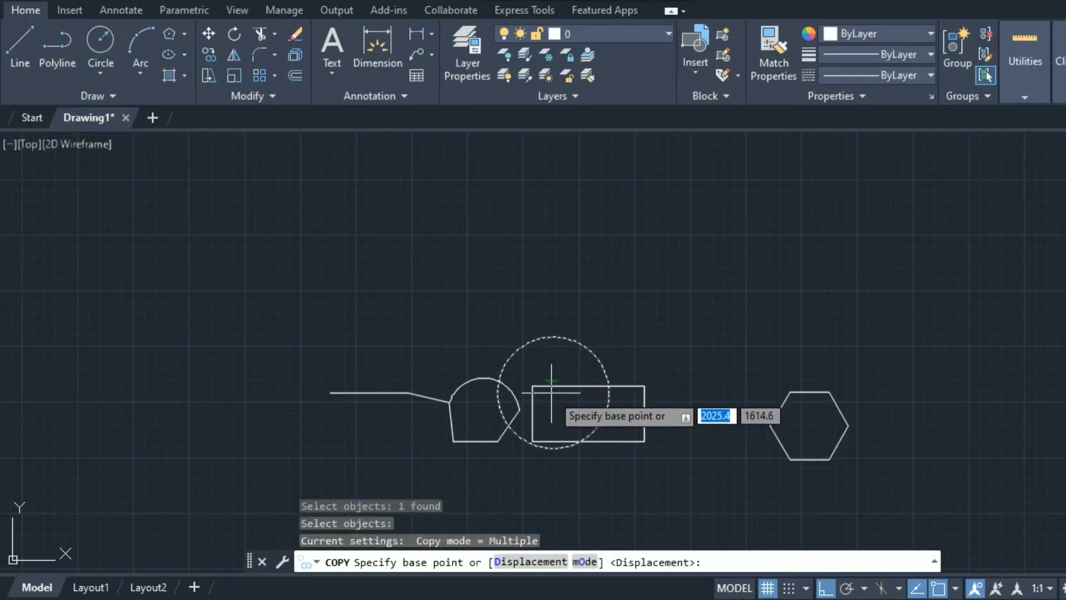
{"action": "left_click", "coordinate": [553, 337]}
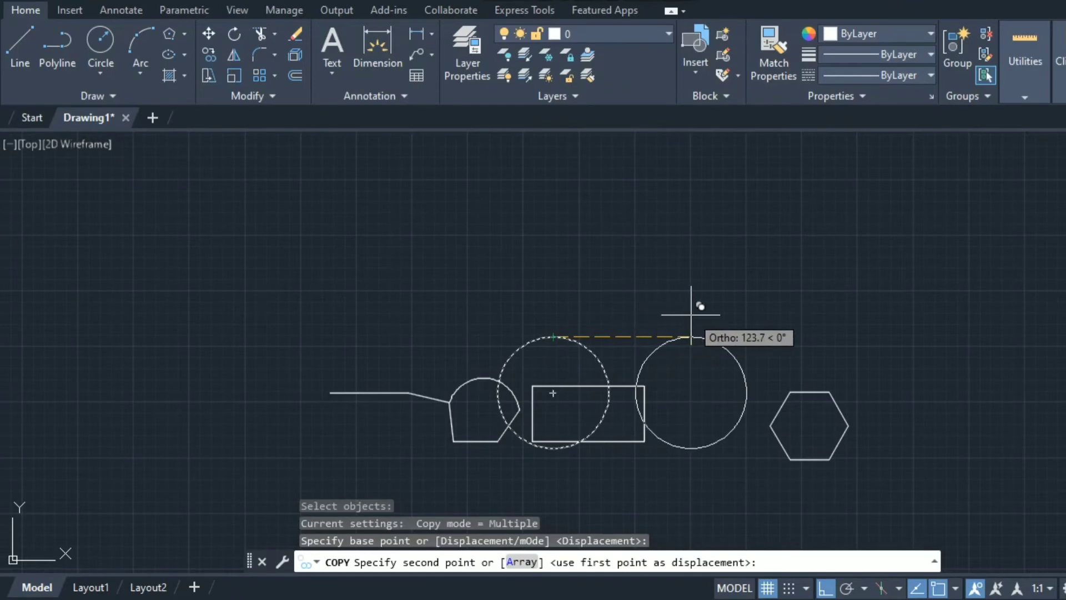
Place circle copies at 25, 50, 80 and 150 units to the right
{"action": "type", "text": "25"}
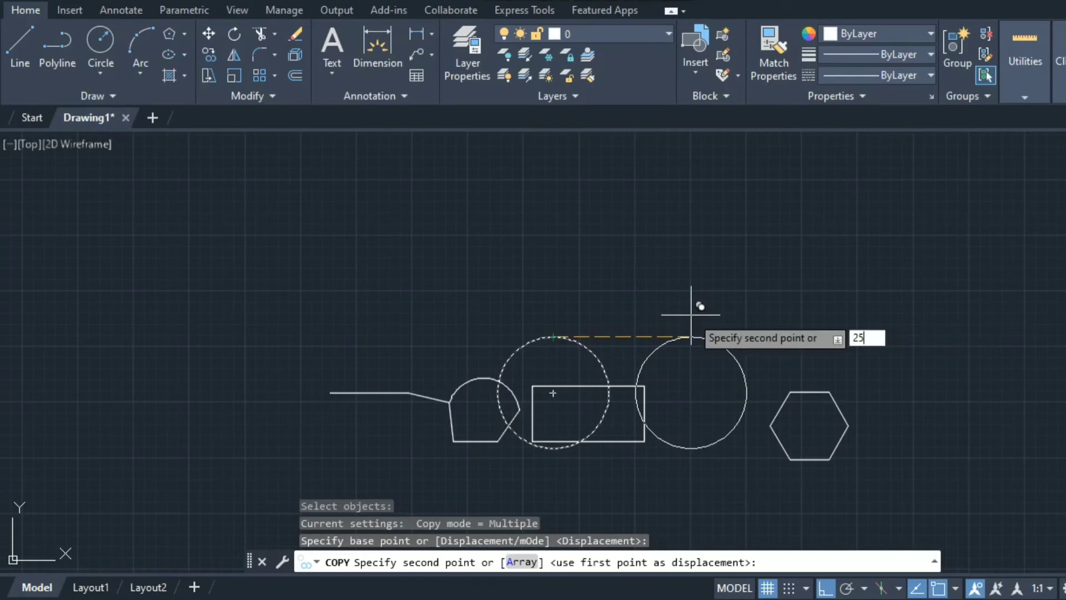
{"action": "key", "text": "Return"}
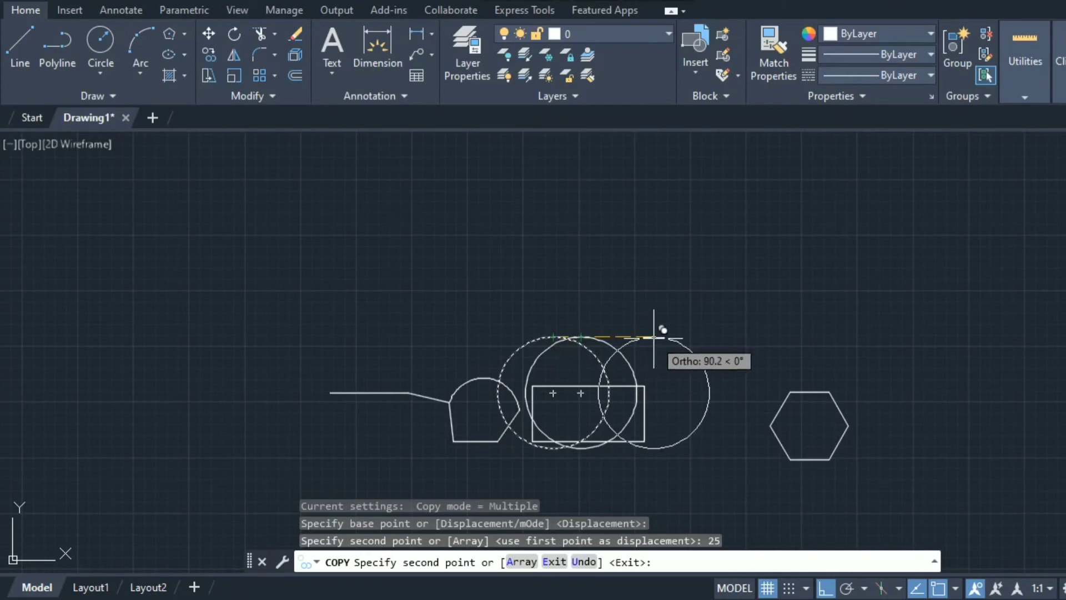
{"action": "type", "text": "50"}
{"action": "key", "text": "Return"}
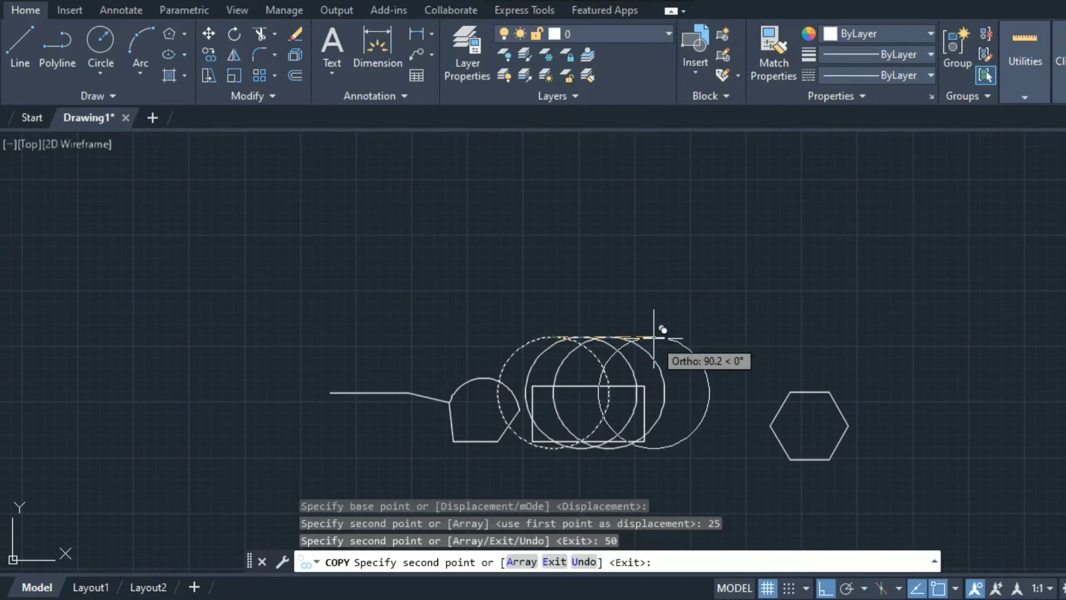
{"action": "type", "text": "80"}
{"action": "key", "text": "Return"}
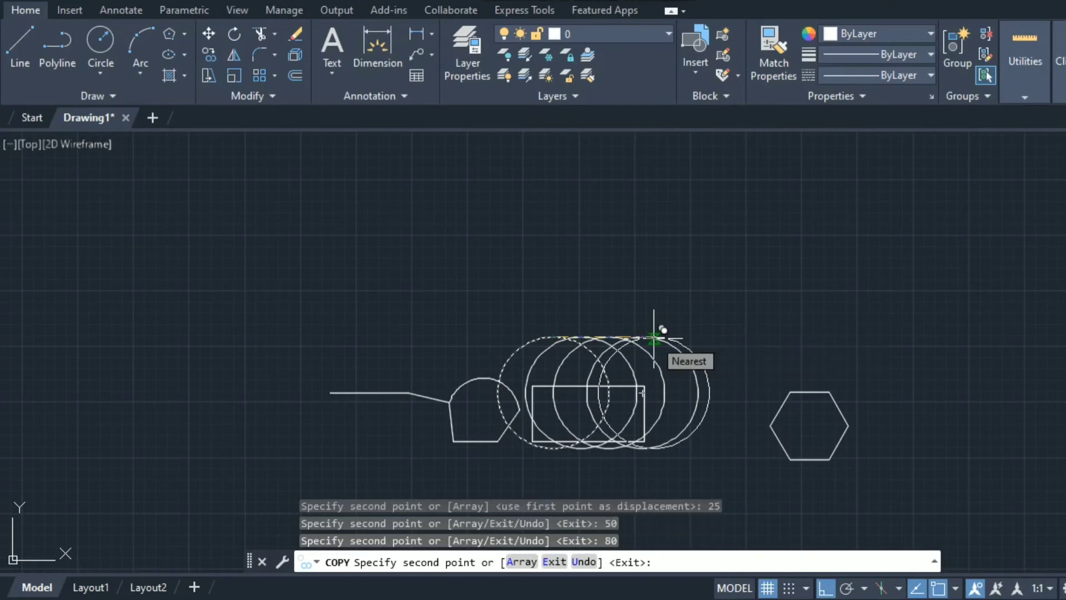
{"action": "type", "text": "150"}
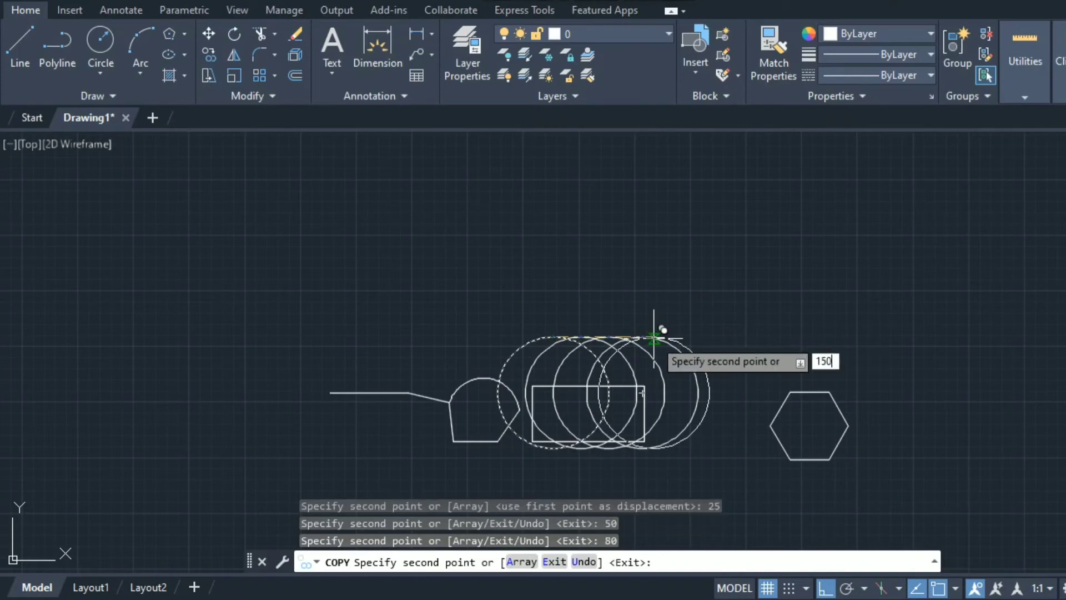
{"action": "key", "text": "Return"}
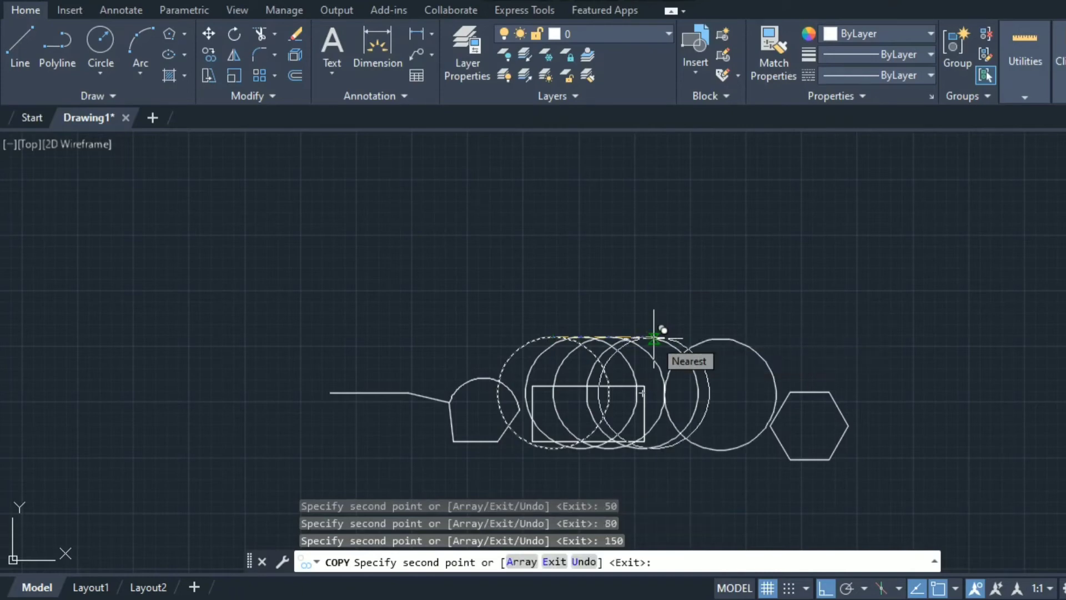
{"action": "key", "text": "Escape"}
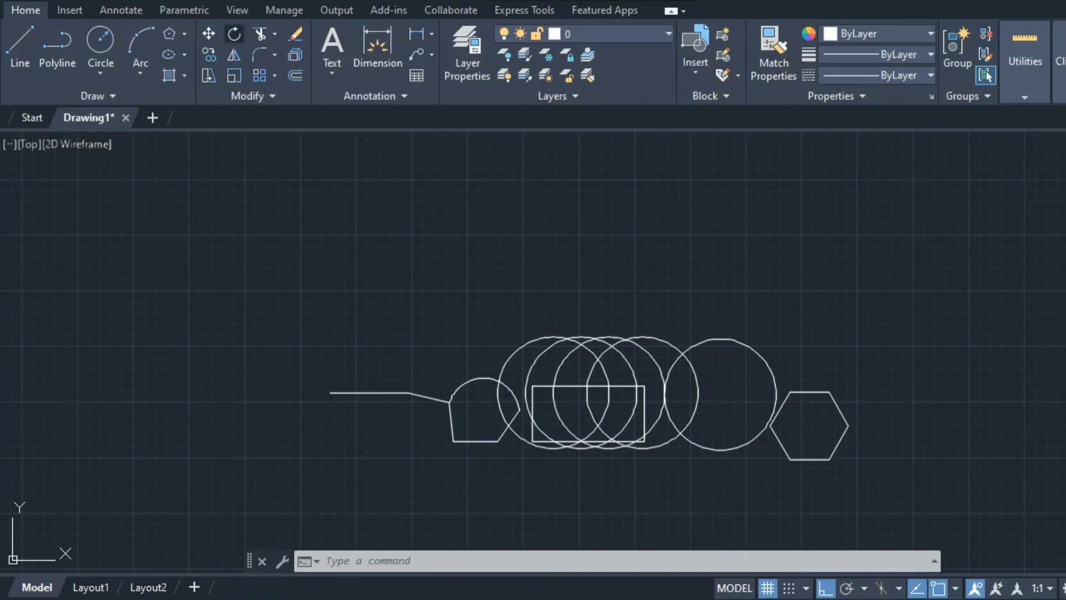
Rotate the arc-topped shape and its horizontal line 90° about the bottom-edge midpoint
{"action": "left_click", "coordinate": [234, 34]}
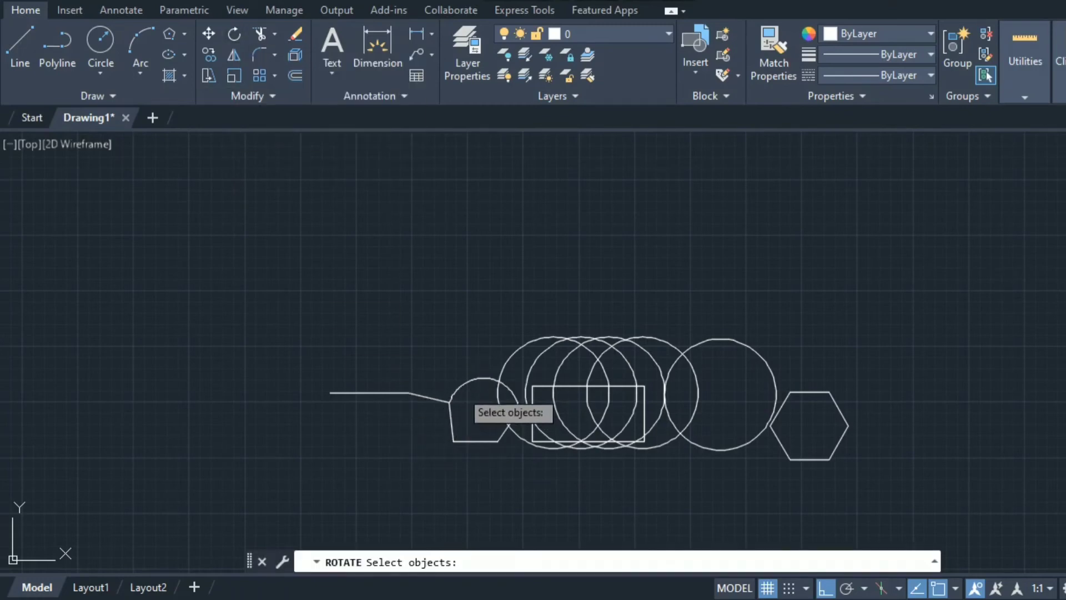
{"action": "left_click", "coordinate": [459, 395]}
{"action": "left_click", "coordinate": [451, 422]}
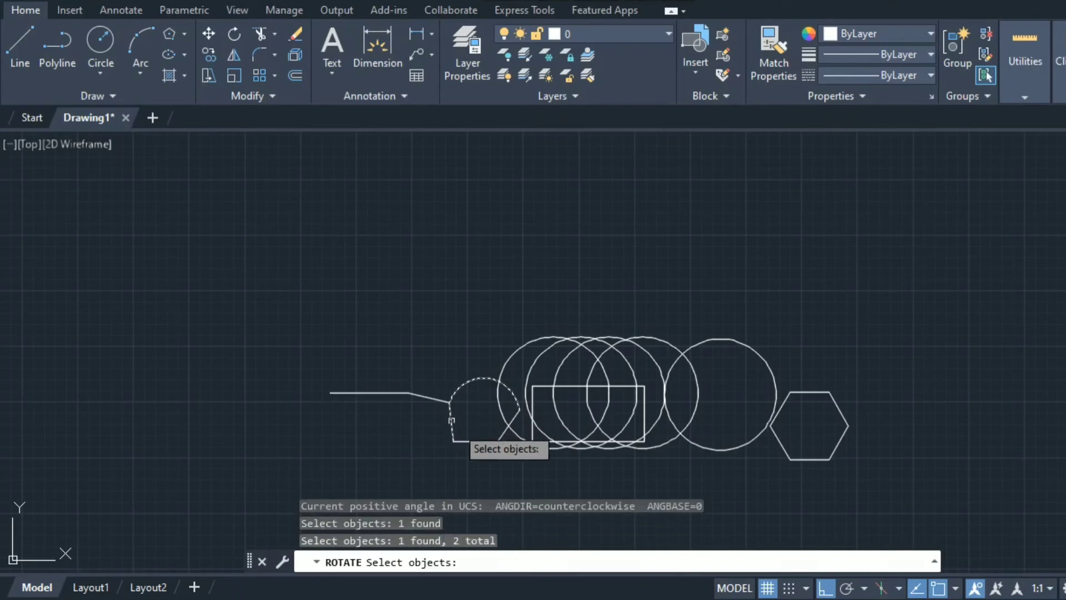
{"action": "left_click", "coordinate": [473, 442]}
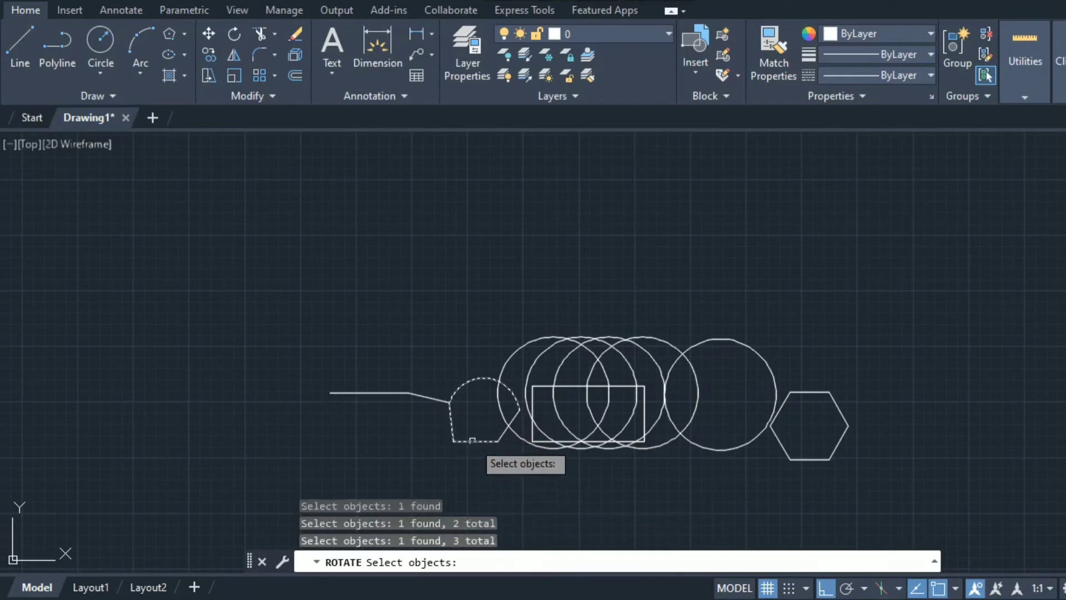
{"action": "left_click", "coordinate": [503, 433]}
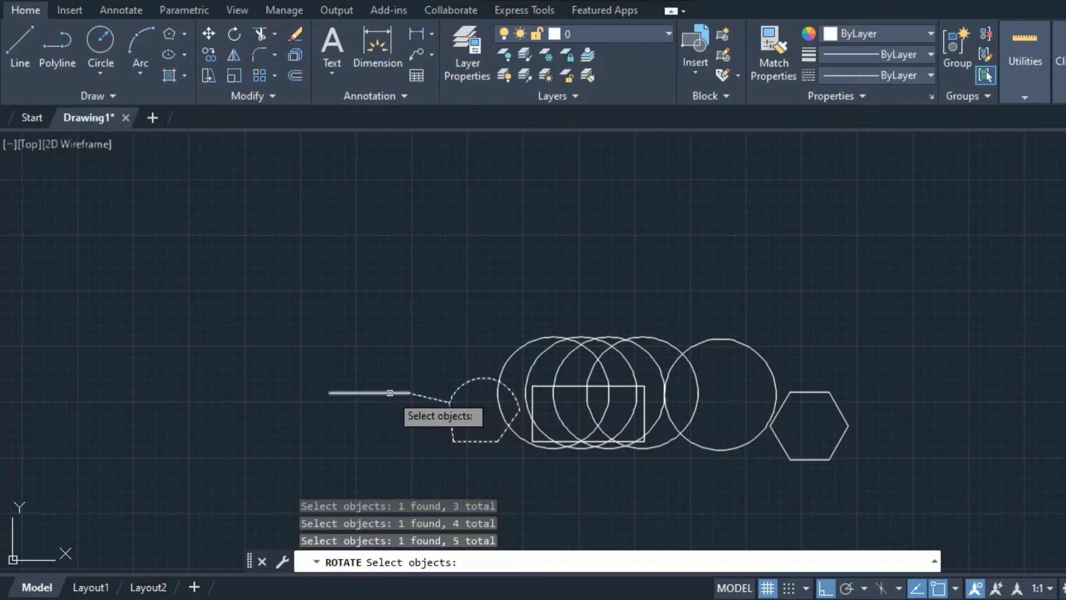
{"action": "left_click", "coordinate": [390, 393]}
{"action": "key", "text": "Return"}
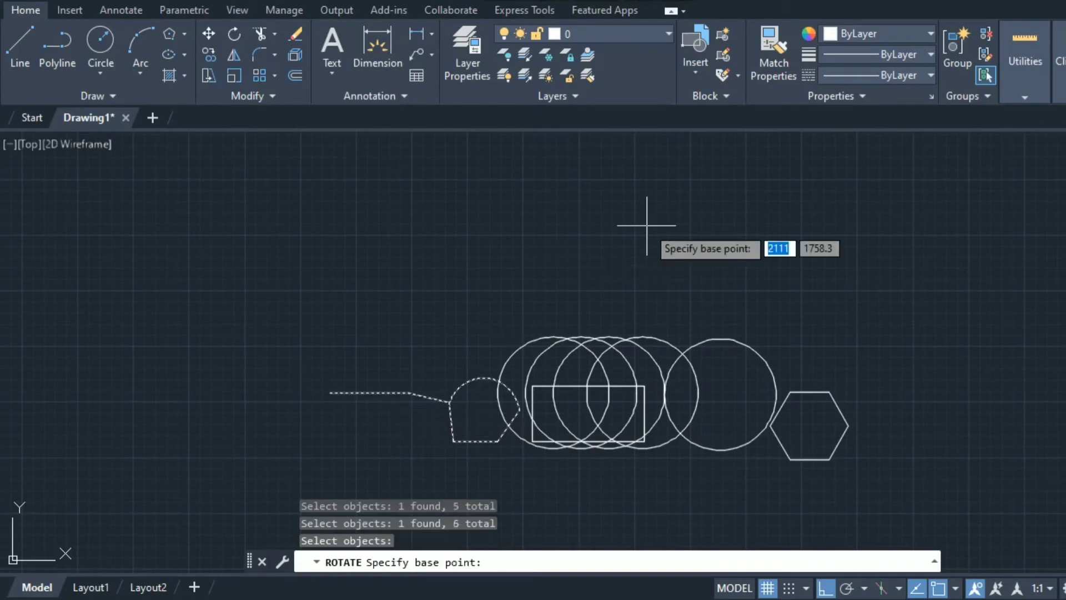
{"action": "left_click", "coordinate": [475, 442]}
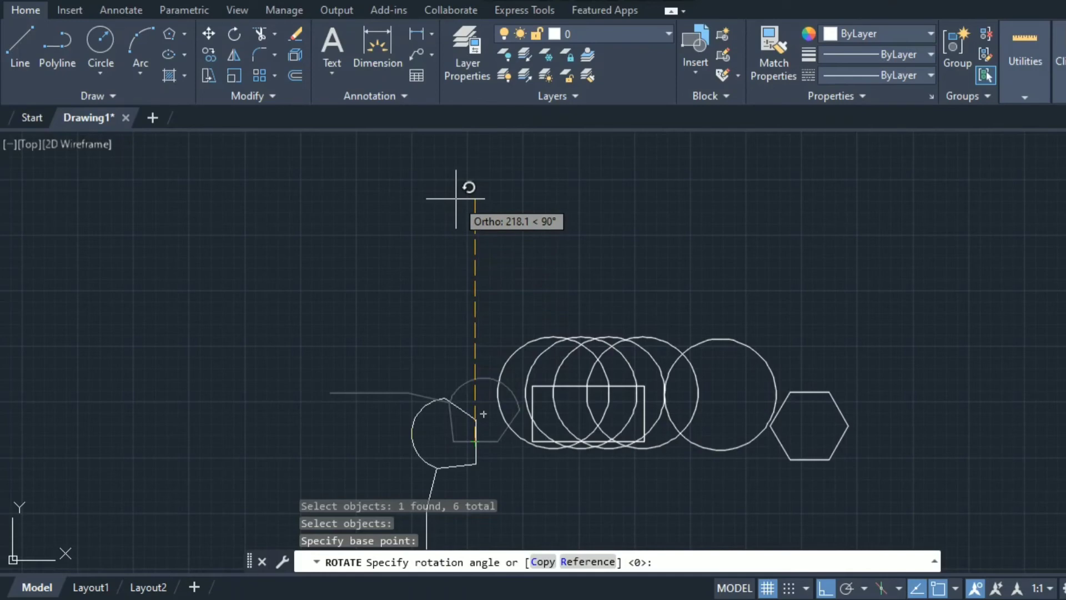
{"action": "left_click", "coordinate": [455, 198]}
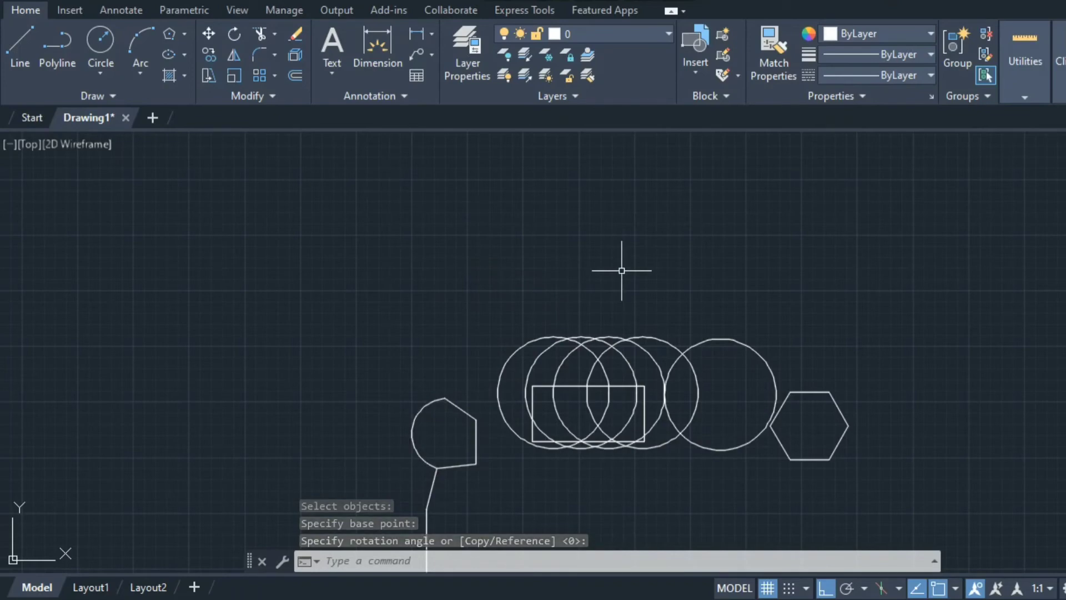
{"action": "scroll", "coordinate": [621, 271], "scroll_direction": "down", "scroll_amount": 2}
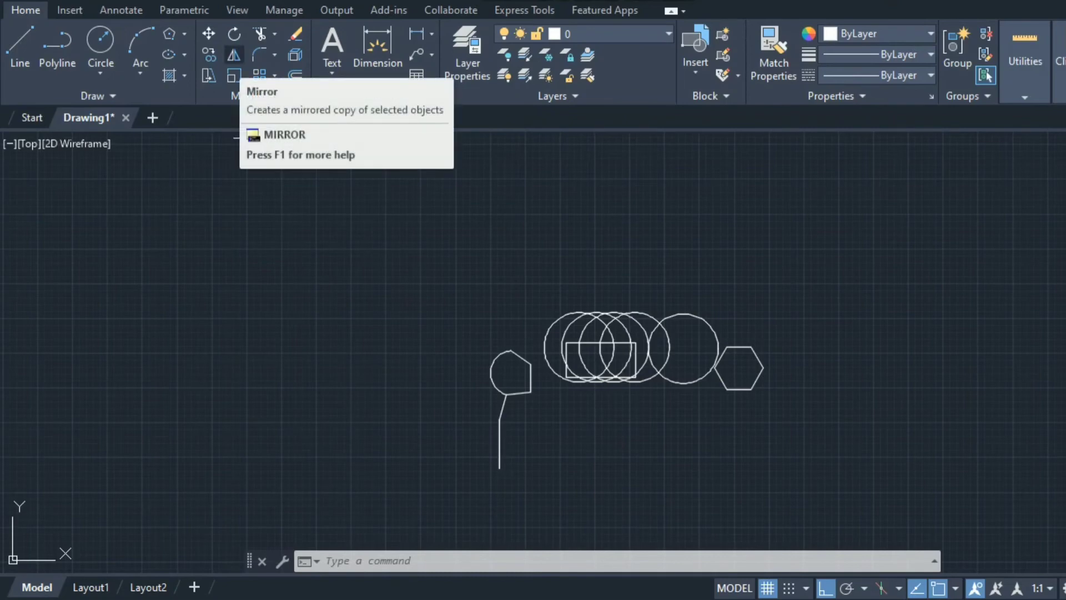
Mirror the whole drawing across a vertical axis on its right, keeping the originals
{"action": "left_click", "coordinate": [234, 54]}
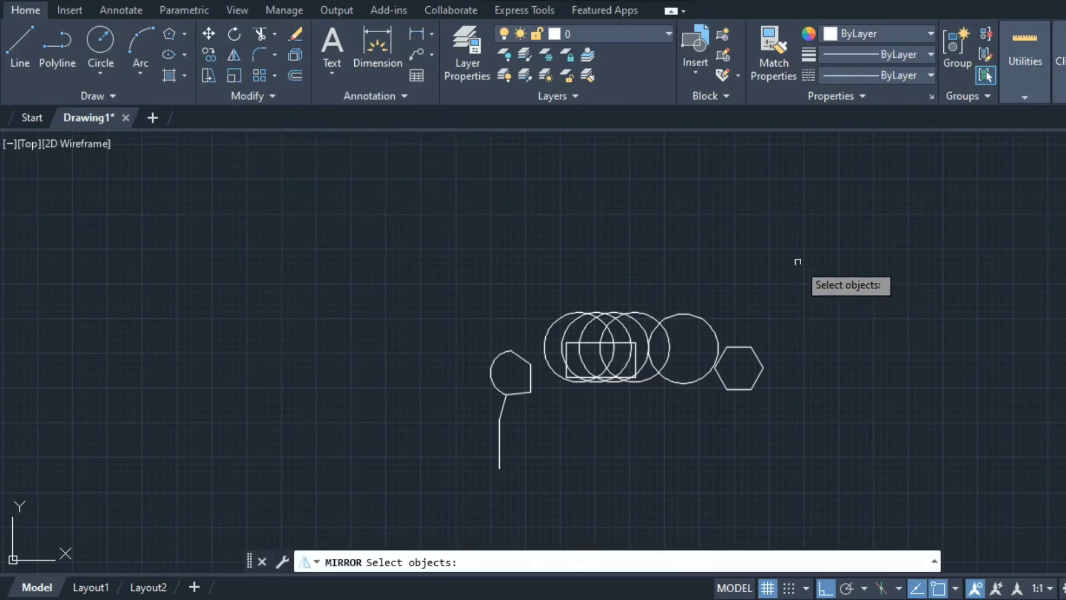
{"action": "left_click_drag", "start_coordinate": [797, 264], "coordinate": [505, 428]}
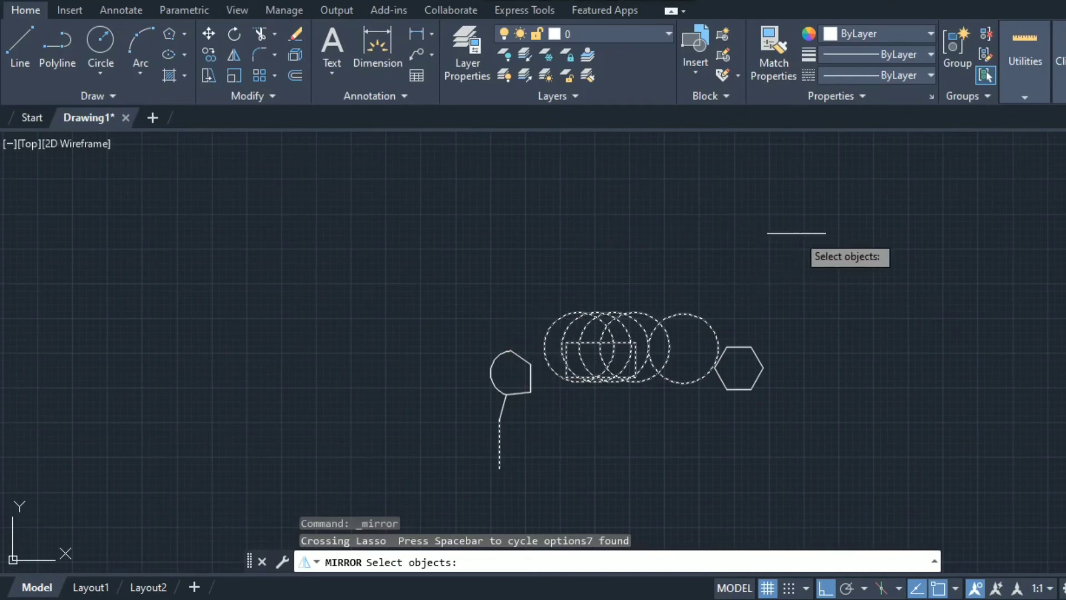
{"action": "left_click", "coordinate": [797, 233]}
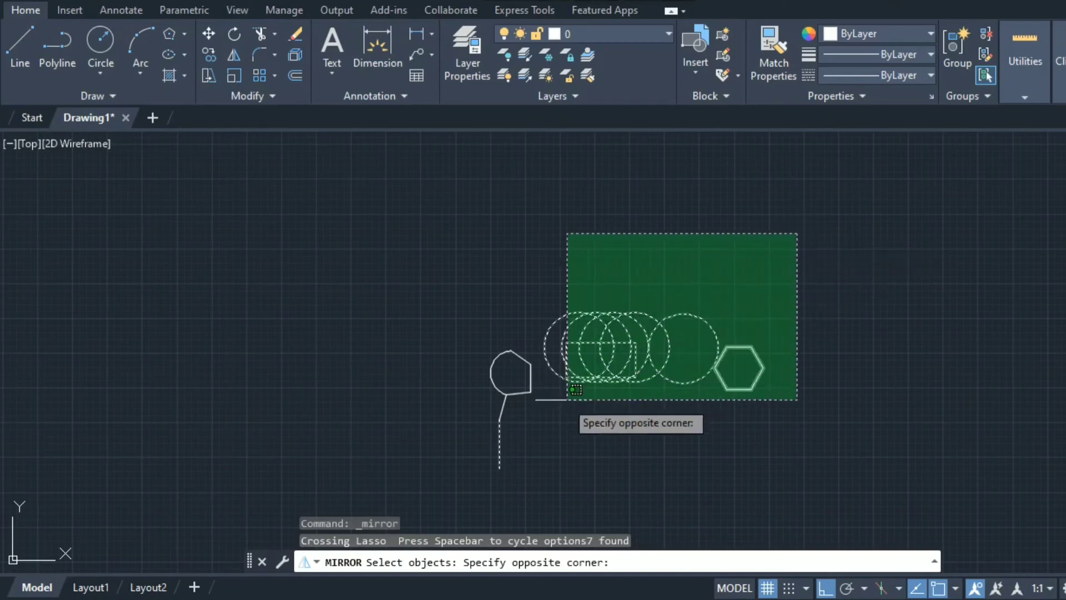
{"action": "left_click", "coordinate": [458, 493]}
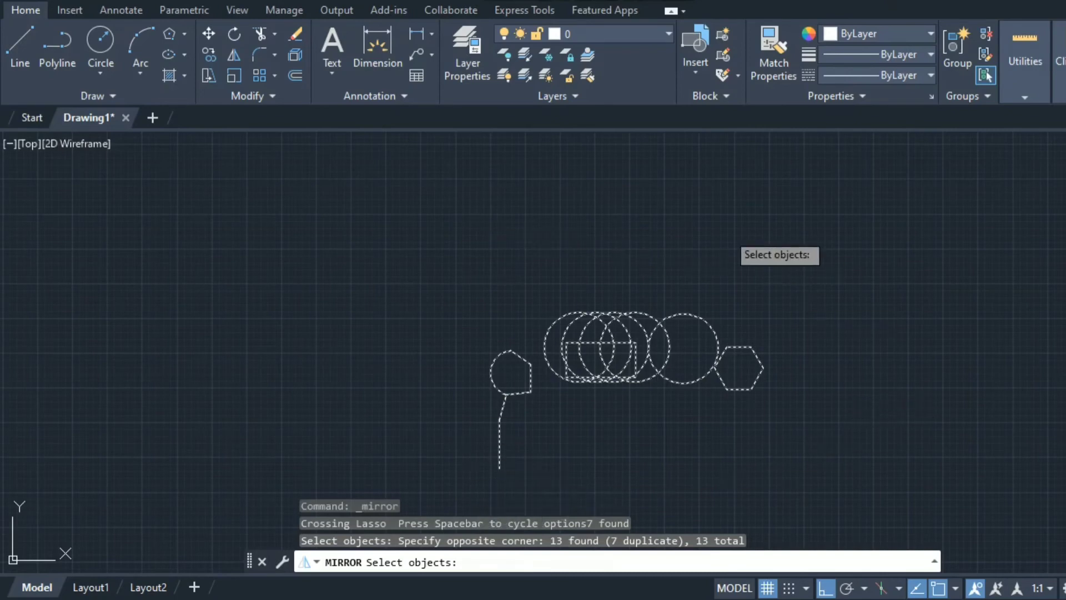
{"action": "left_click", "coordinate": [774, 223]}
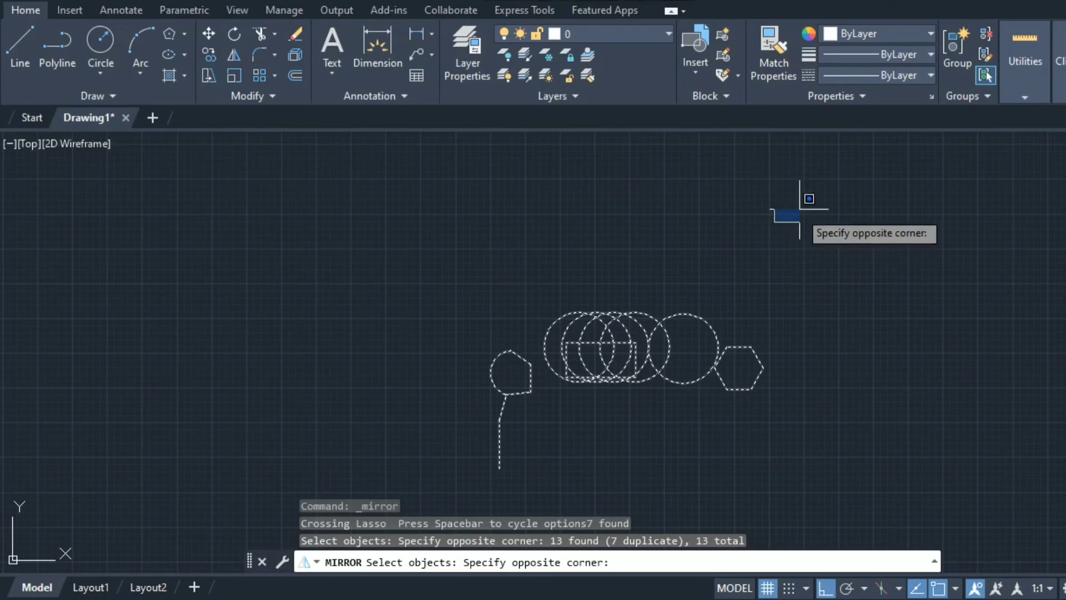
{"action": "left_click", "coordinate": [786, 219]}
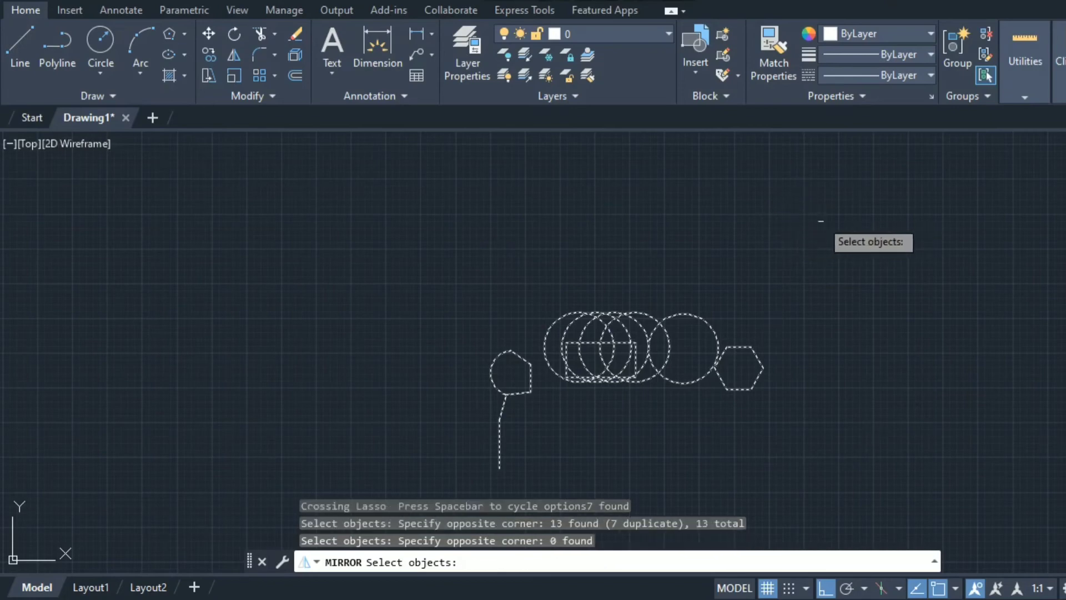
{"action": "key", "text": "Return"}
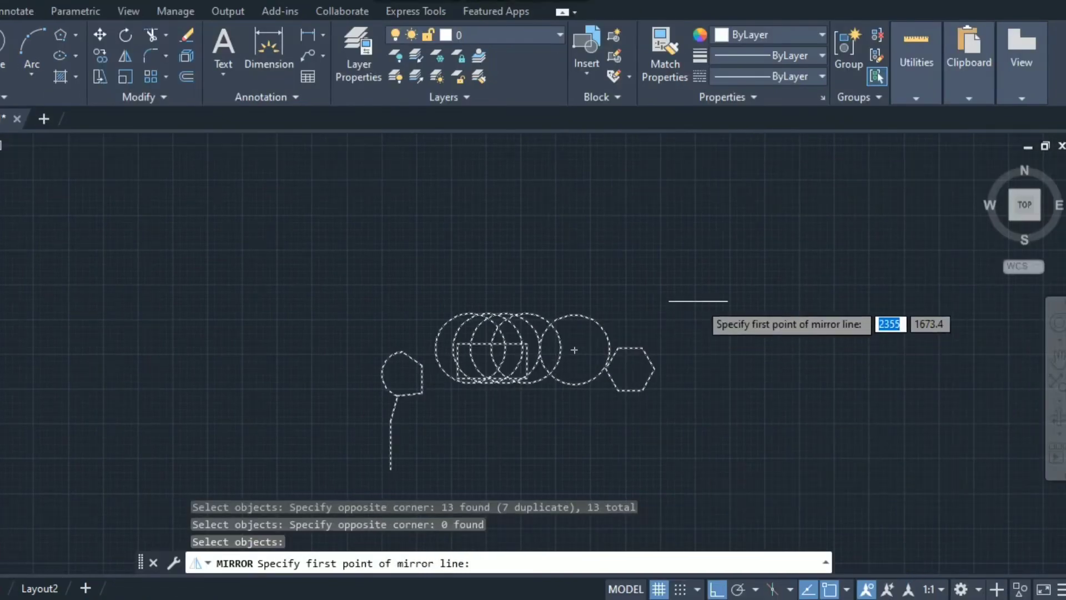
{"action": "left_click", "coordinate": [693, 206]}
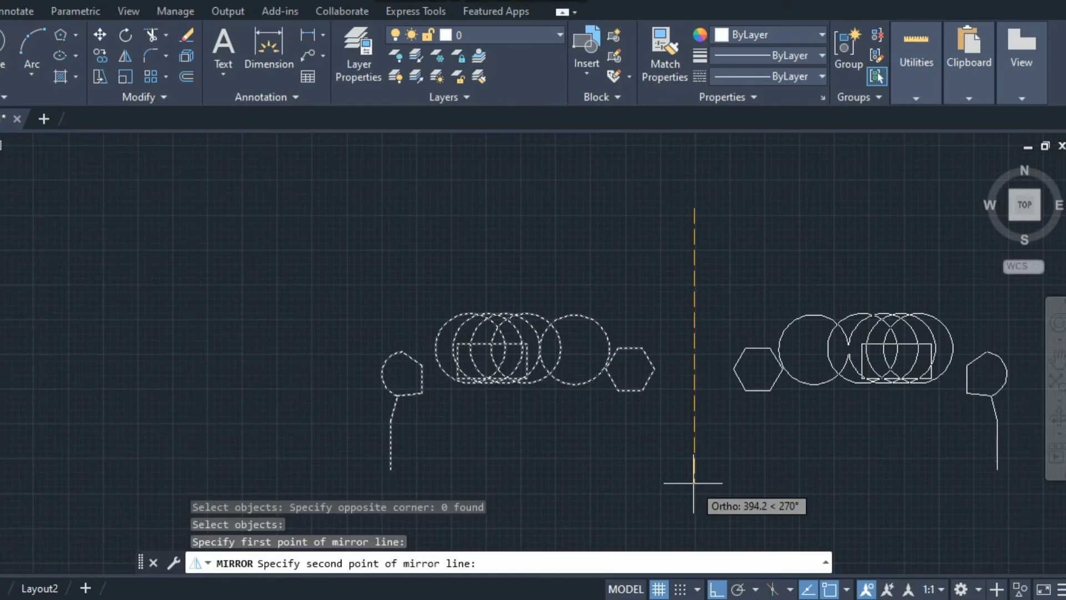
{"action": "left_click", "coordinate": [693, 484]}
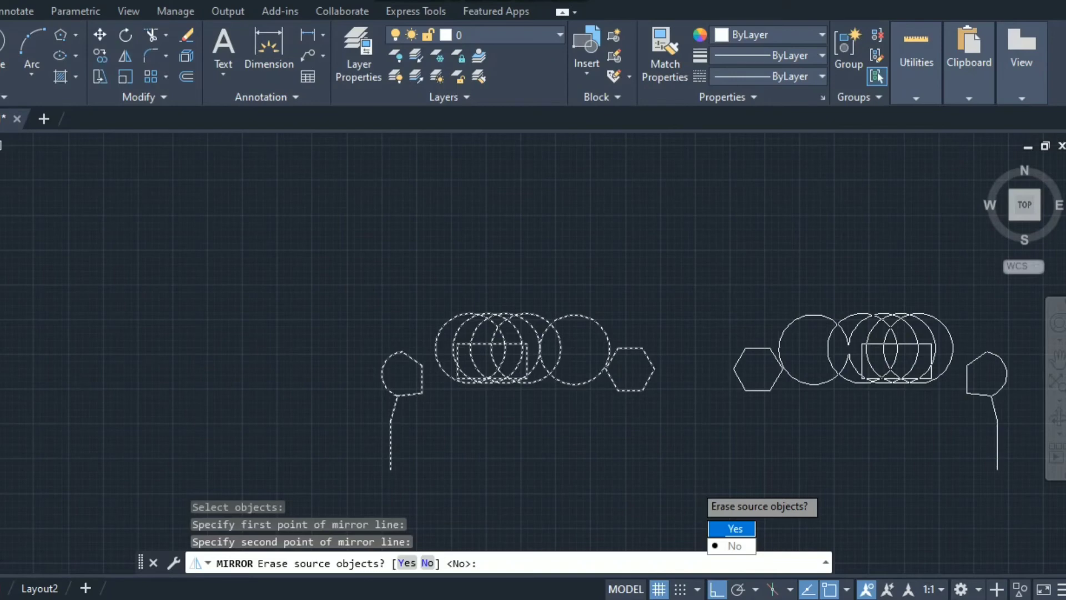
{"action": "key", "text": "Down"}
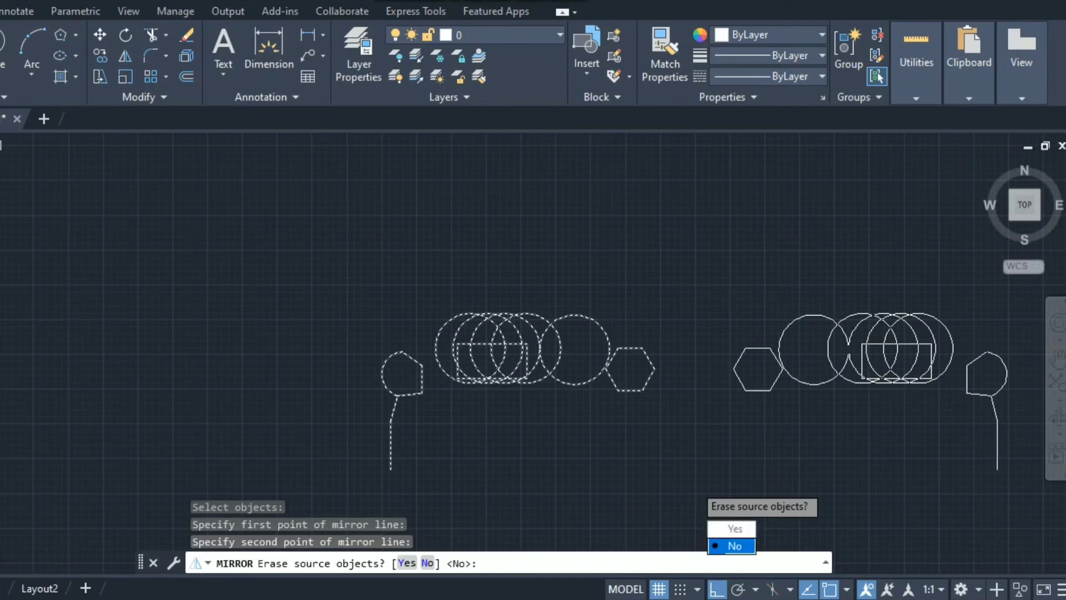
{"action": "key", "text": "Return"}
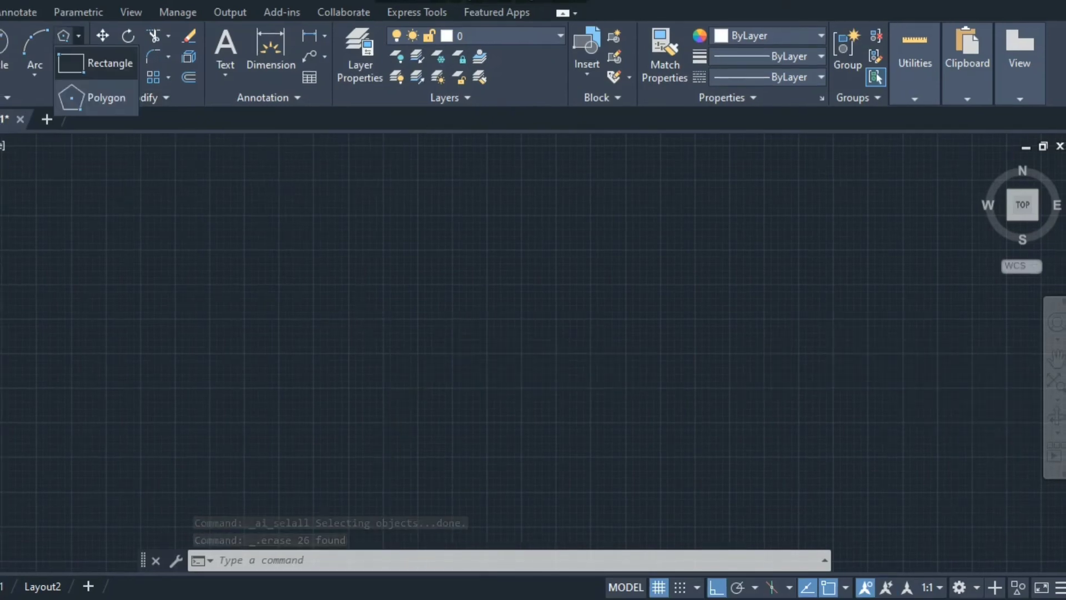
Draw a new rectangle in the drawing area
{"action": "left_click", "coordinate": [111, 61]}
{"action": "left_click", "coordinate": [187, 208]}
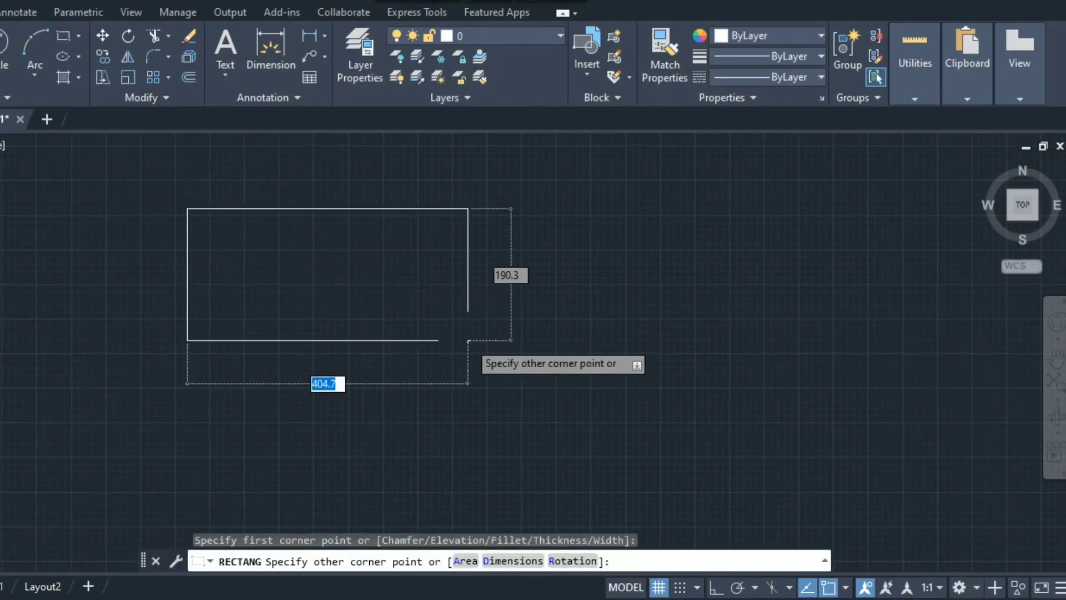
{"action": "left_click", "coordinate": [467, 341]}
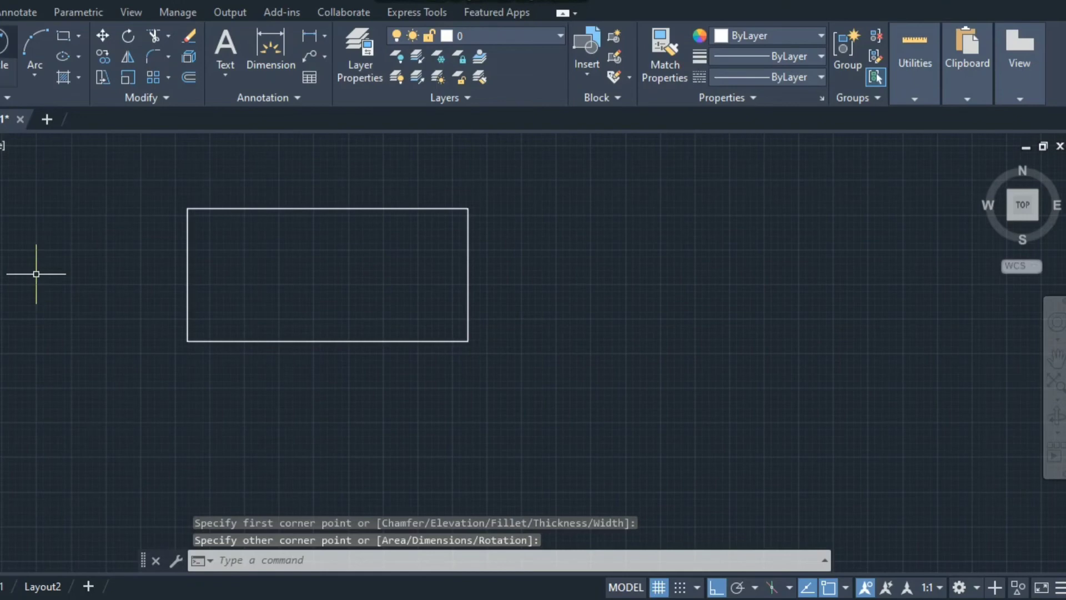
Draw a circle centred on the rectangle's lower-right corner
{"action": "left_click", "coordinate": [2, 44]}
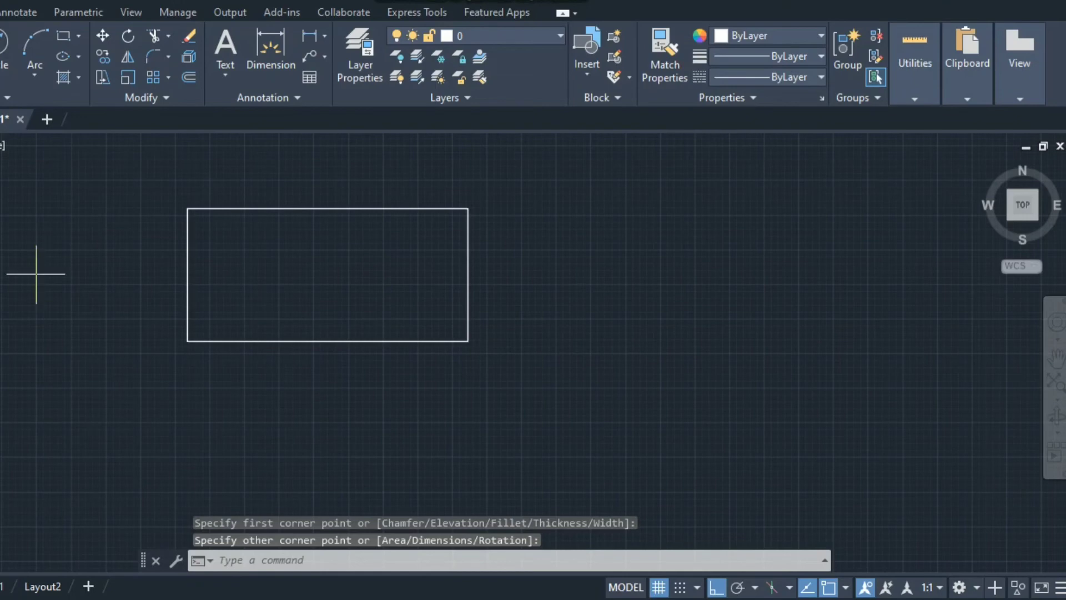
{"action": "left_click", "coordinate": [468, 341]}
{"action": "left_click", "coordinate": [577, 383]}
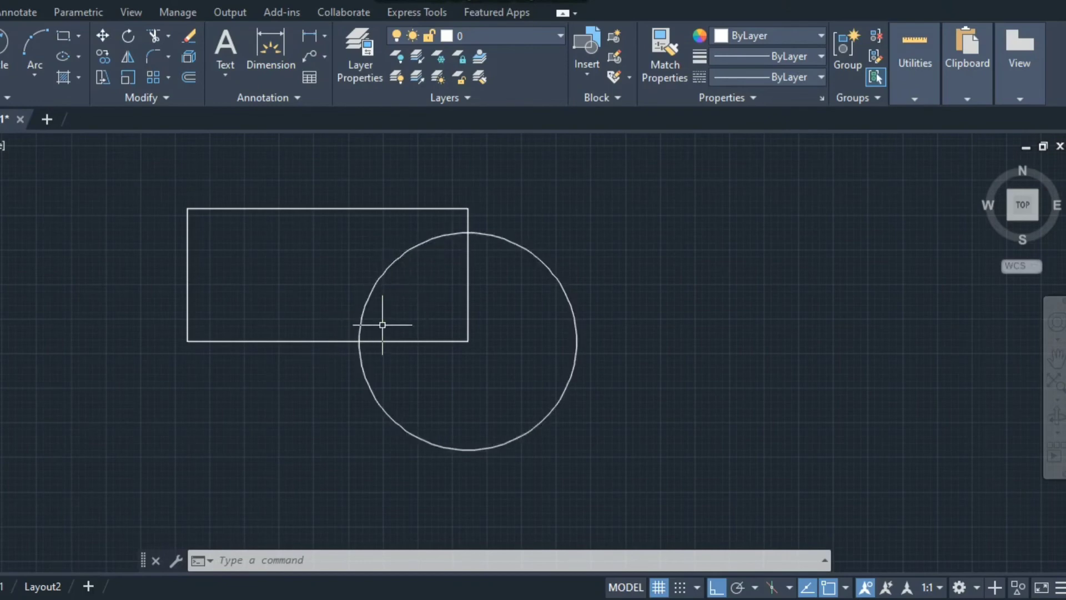
{"action": "type", "text": "tr"}
{"action": "key", "text": "Return"}
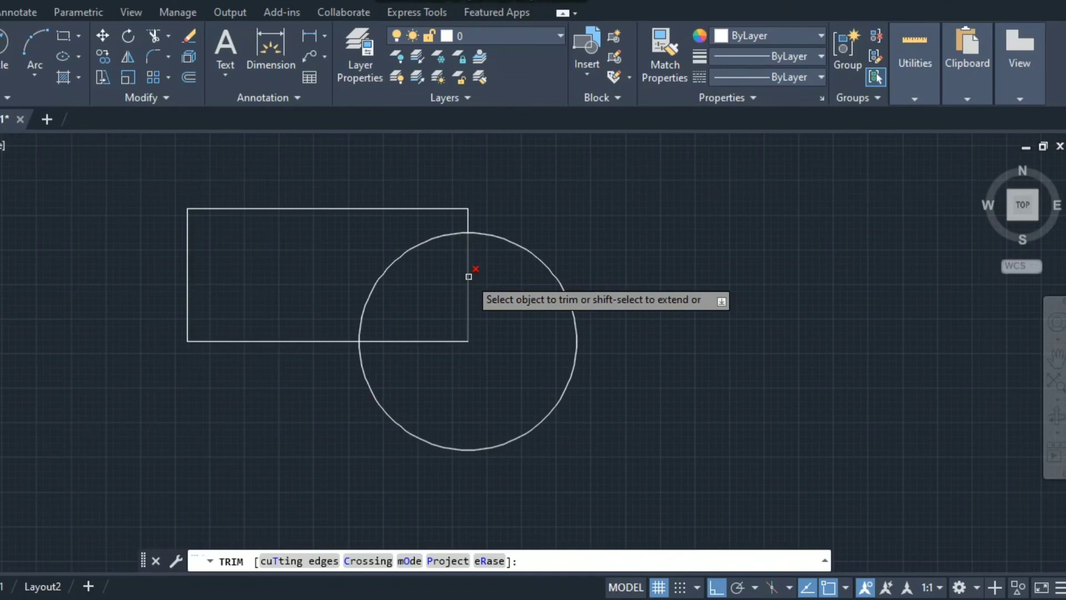
Trim away the part of the circle lying inside the rectangle
{"action": "left_click", "coordinate": [406, 251]}
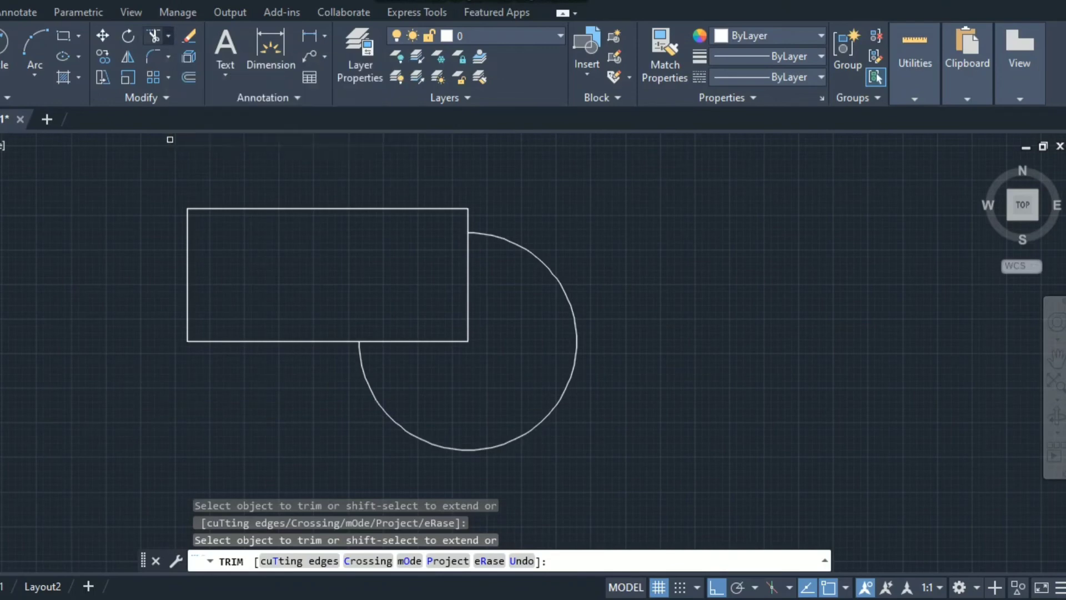
{"action": "left_click", "coordinate": [169, 36]}
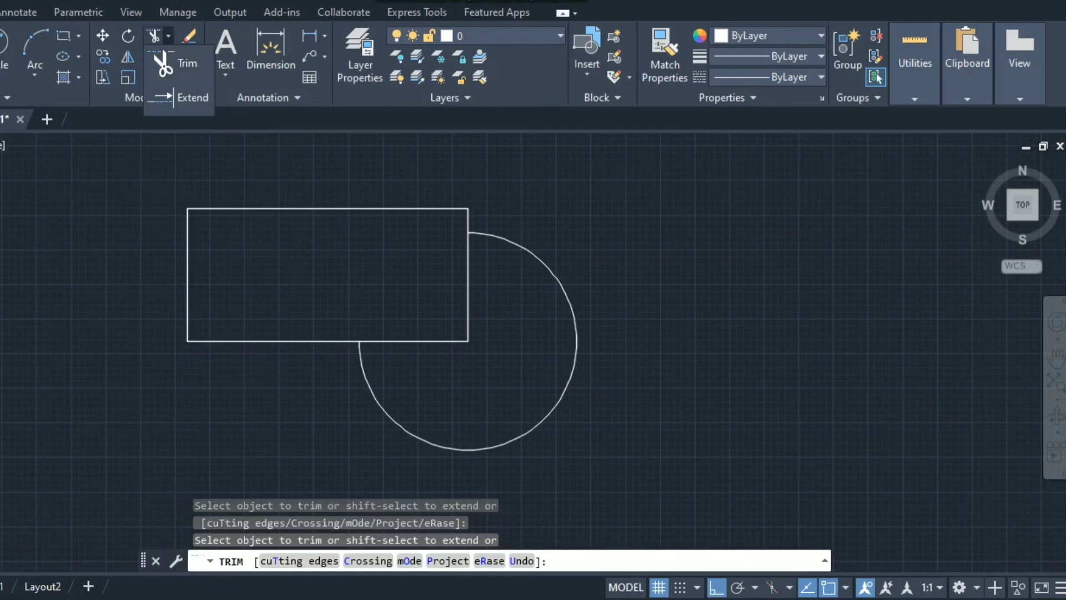
{"action": "key", "text": "Escape"}
Draw a short horizontal line inside the rectangle, clear of both side edges
{"action": "type", "text": "l"}
{"action": "key", "text": "Return"}
{"action": "left_click", "coordinate": [246, 264]}
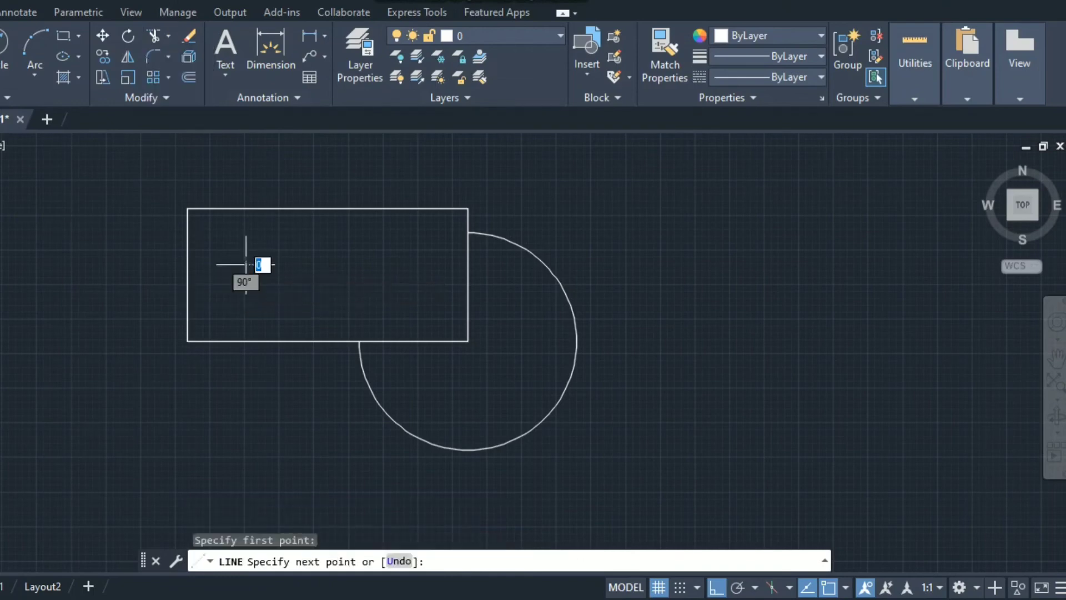
{"action": "left_click", "coordinate": [410, 264]}
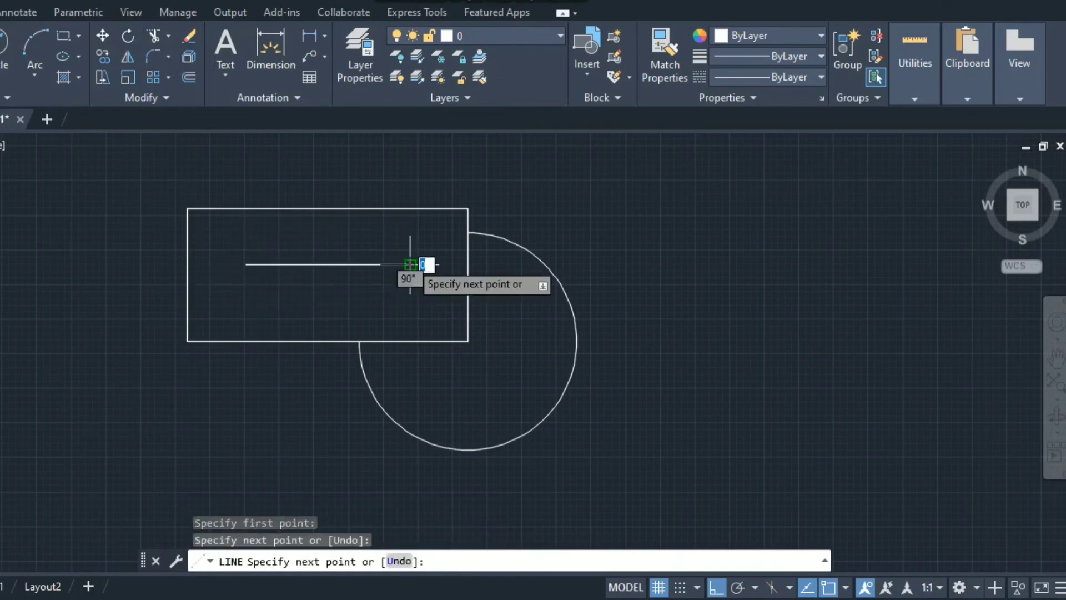
{"action": "key", "text": "Escape"}
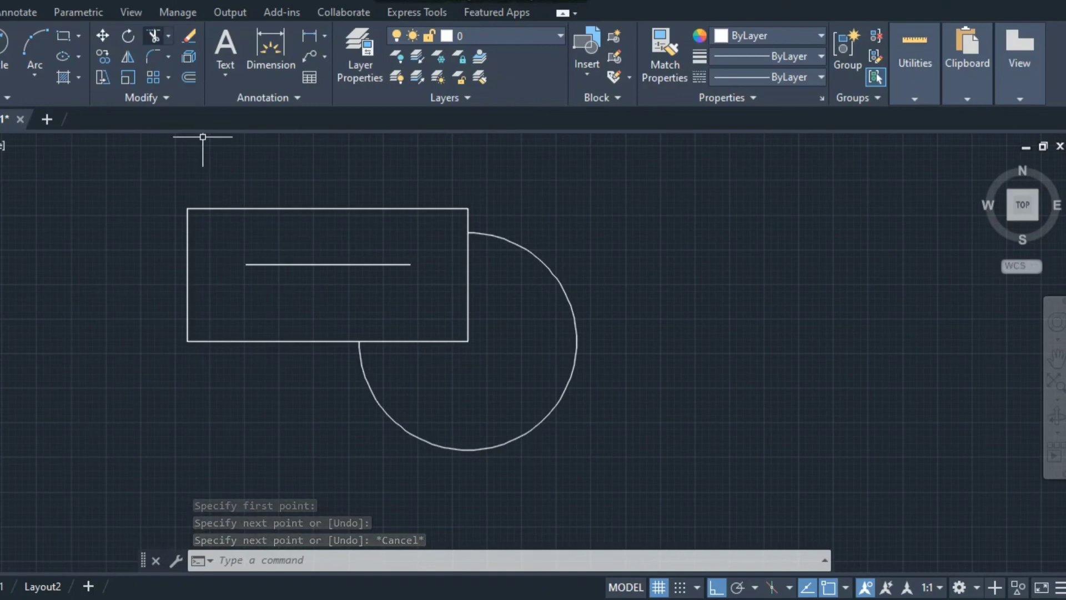
{"action": "left_click", "coordinate": [169, 35]}
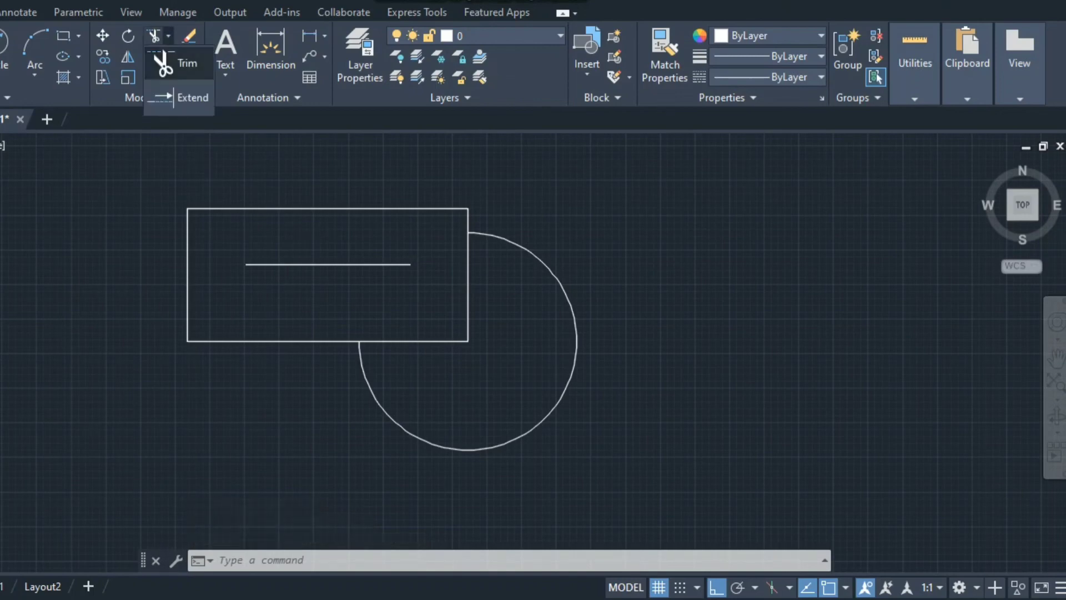
Extend the horizontal line left to the rectangle's edge and right out to the circle
{"action": "left_click", "coordinate": [187, 97]}
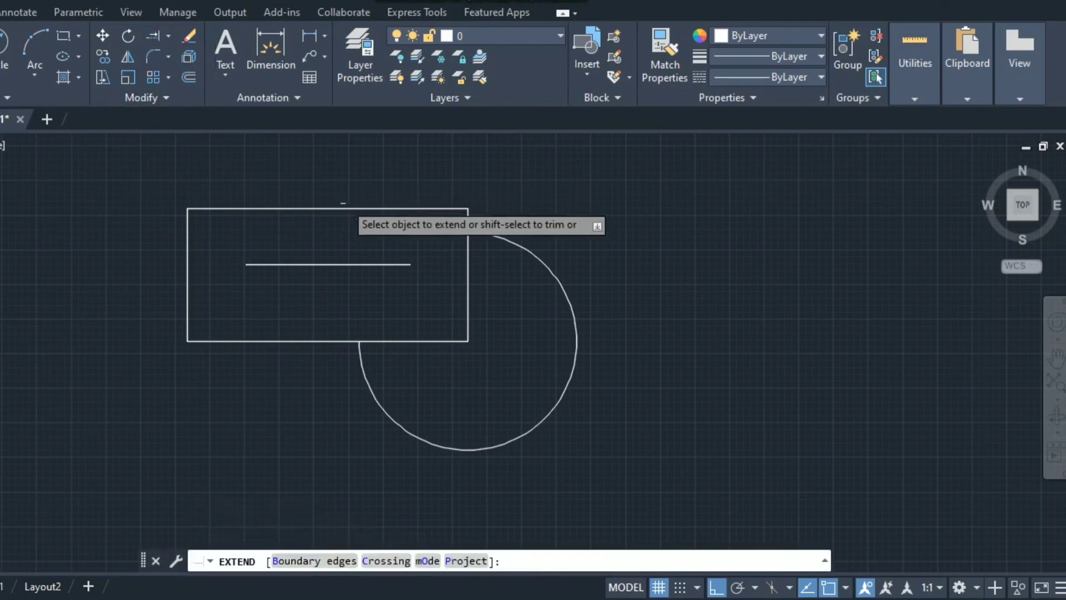
{"action": "left_click", "coordinate": [393, 265]}
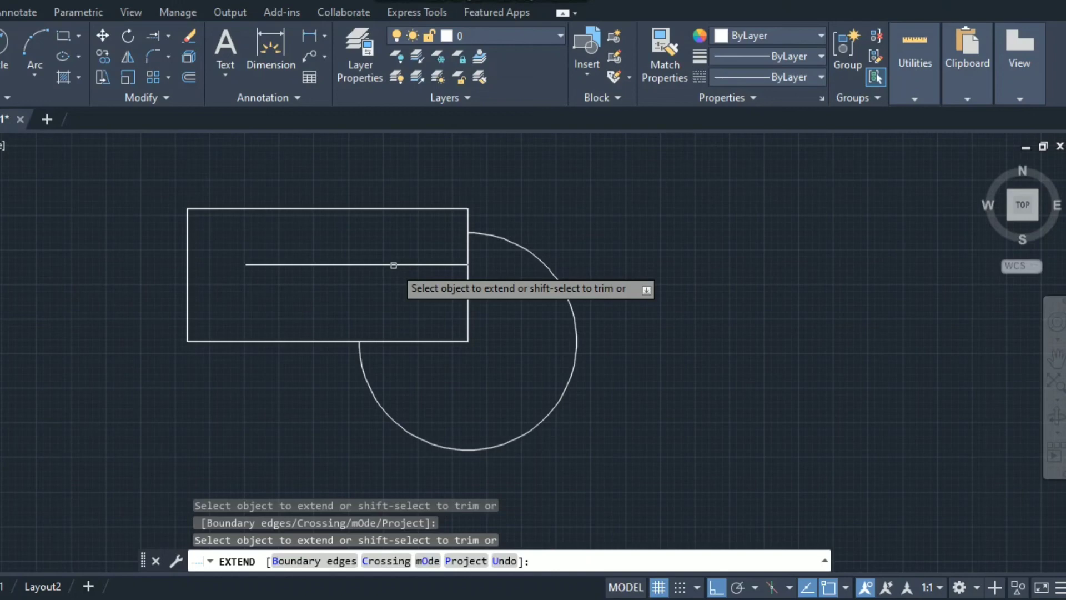
{"action": "left_click", "coordinate": [394, 265]}
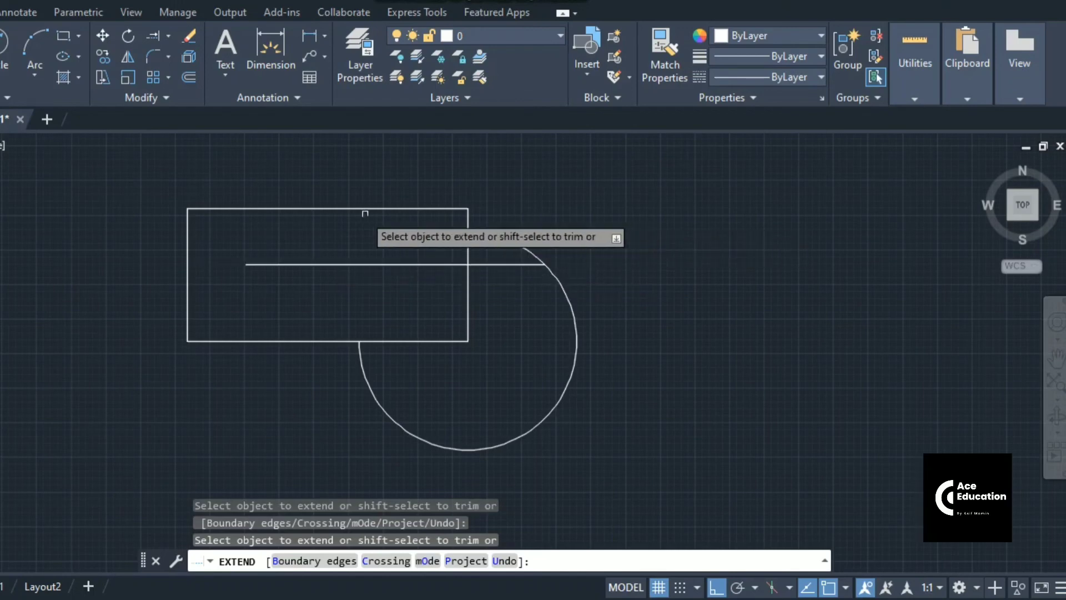
{"action": "left_click", "coordinate": [271, 263]}
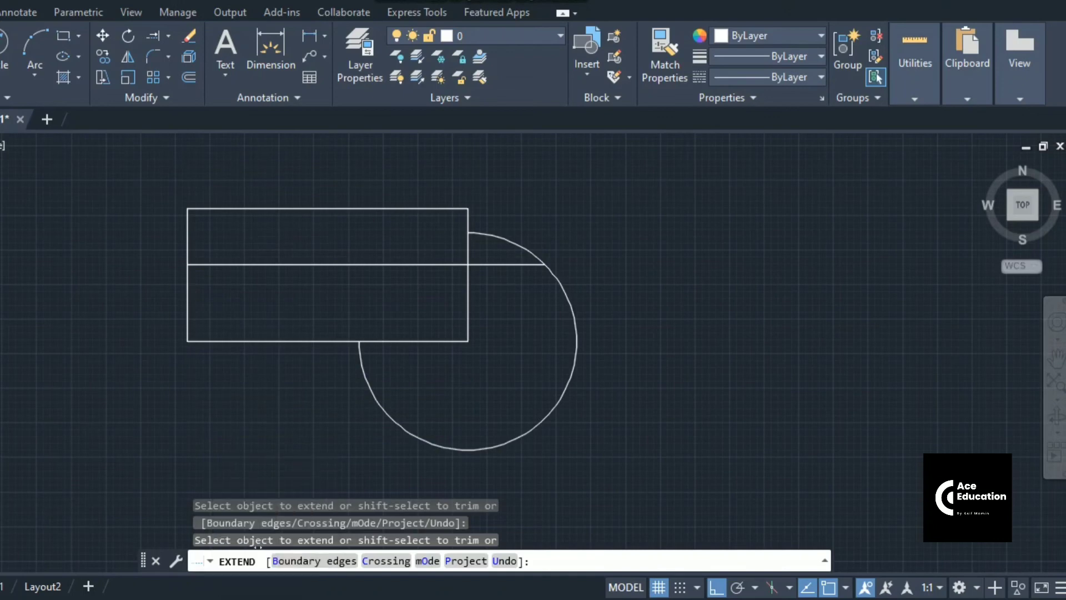
{"action": "key", "text": "Escape"}
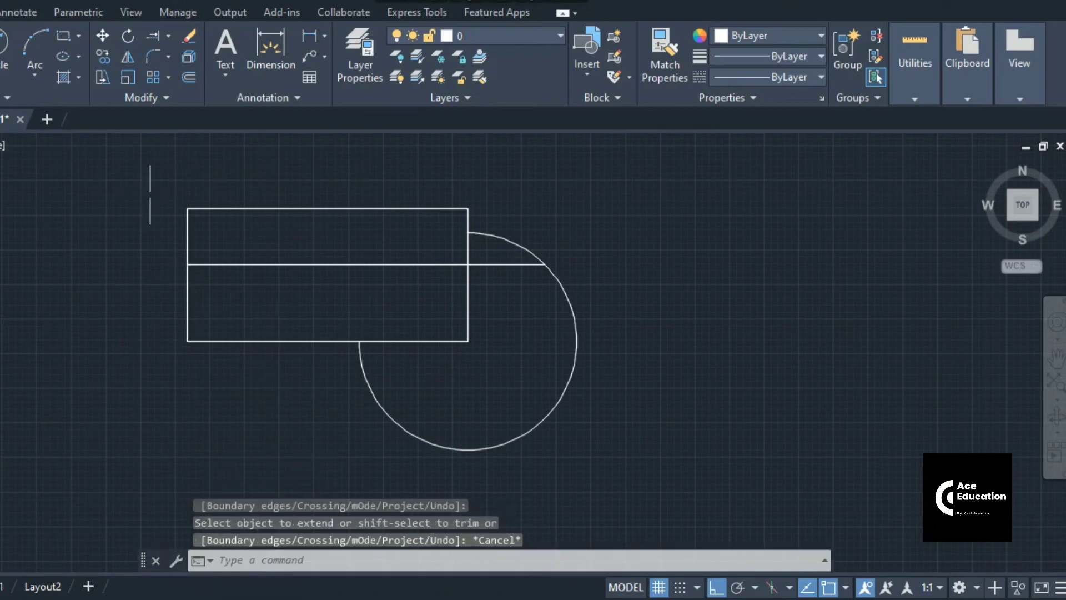
{"action": "left_click", "coordinate": [168, 35]}
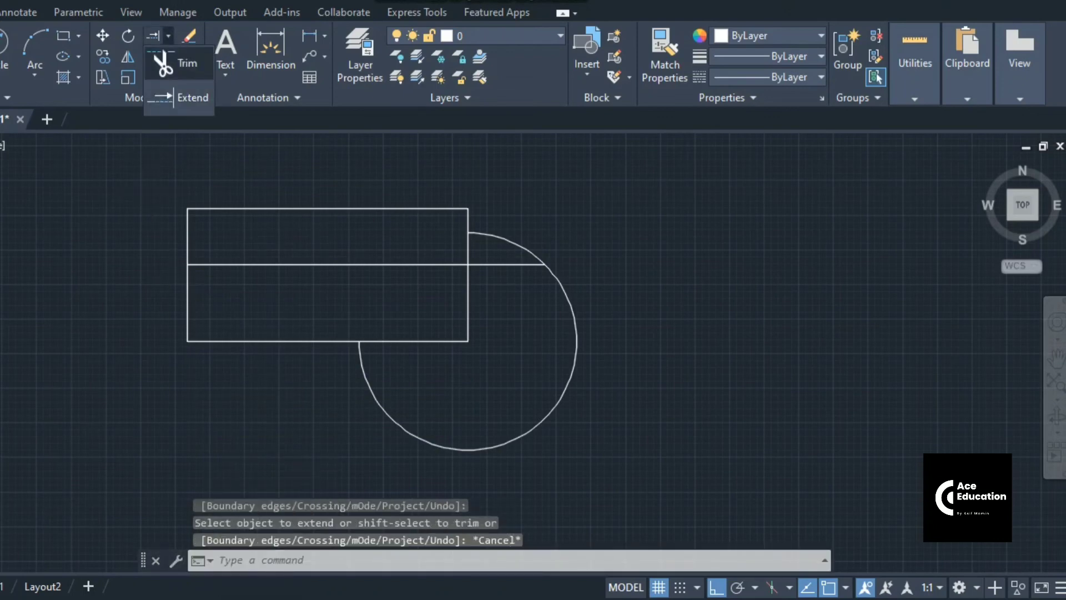
{"action": "left_click", "coordinate": [166, 63]}
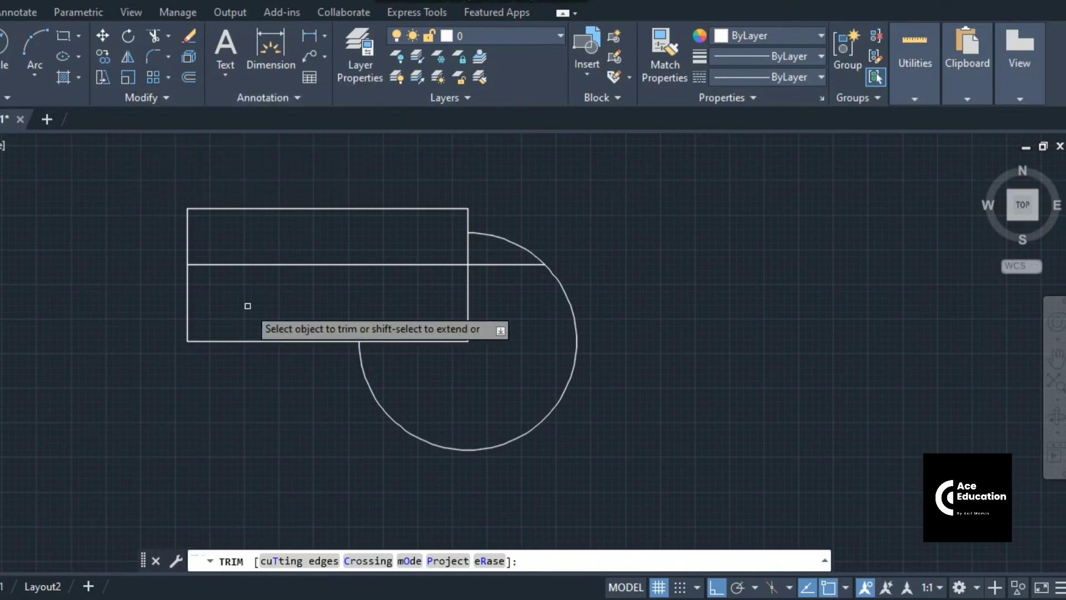
{"action": "key", "text": "Escape"}
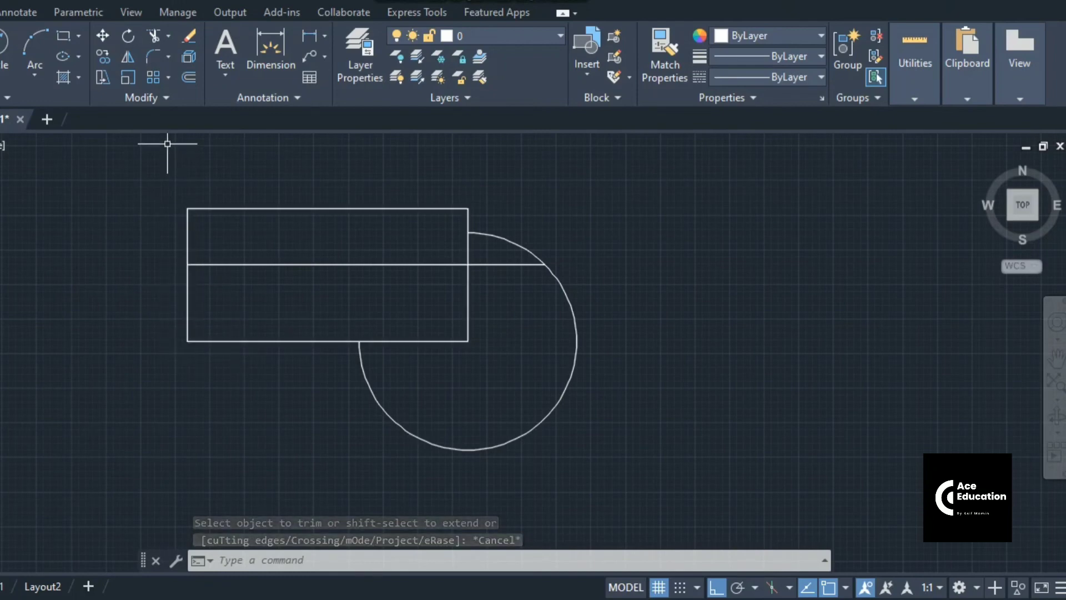
{"action": "type", "text": "f"}
{"action": "key", "text": "Return"}
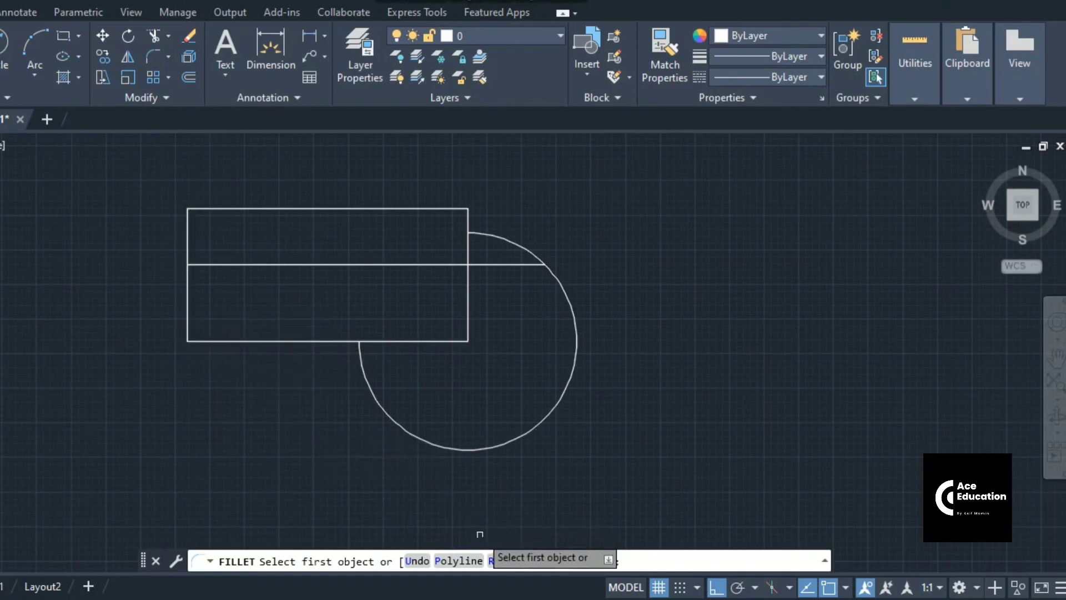
Round the rectangle's lower-left corner with a radius 50 fillet
{"action": "left_click", "coordinate": [505, 560]}
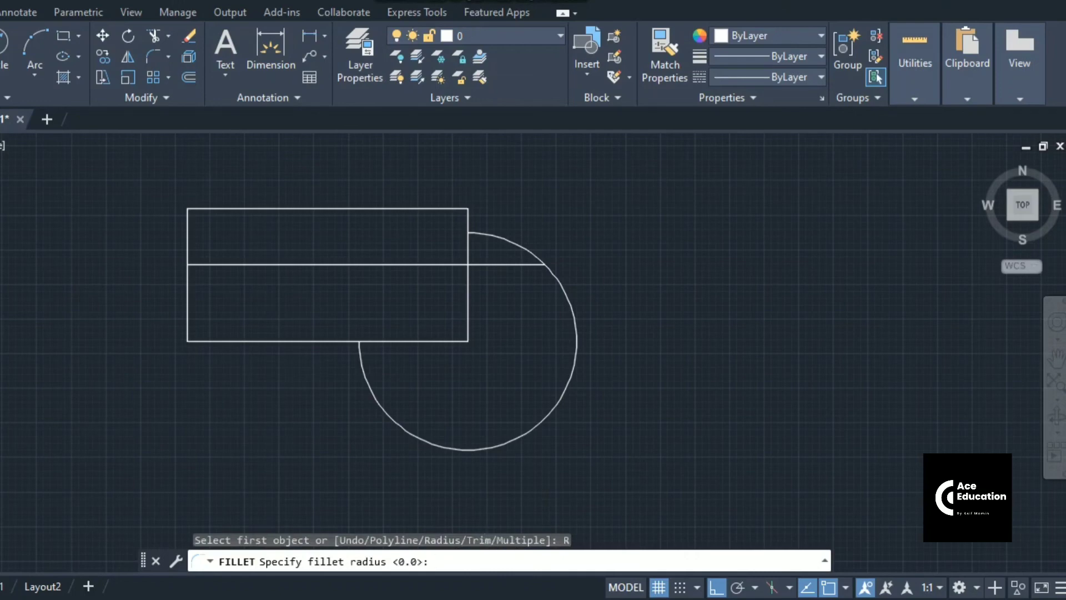
{"action": "type", "text": "50"}
{"action": "key", "text": "Return"}
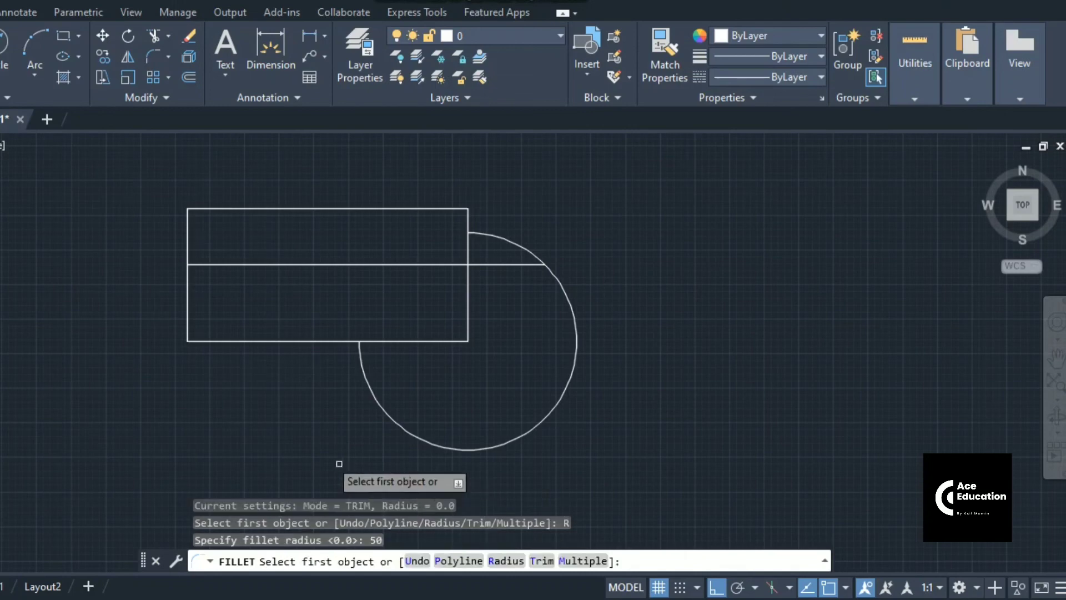
{"action": "left_click", "coordinate": [188, 322]}
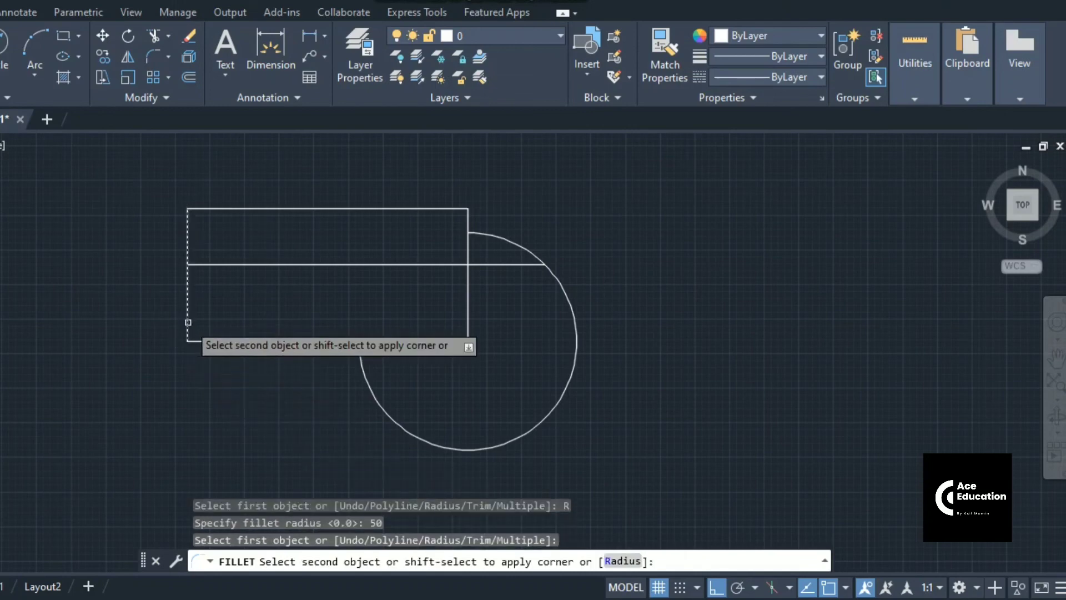
{"action": "left_click", "coordinate": [205, 340]}
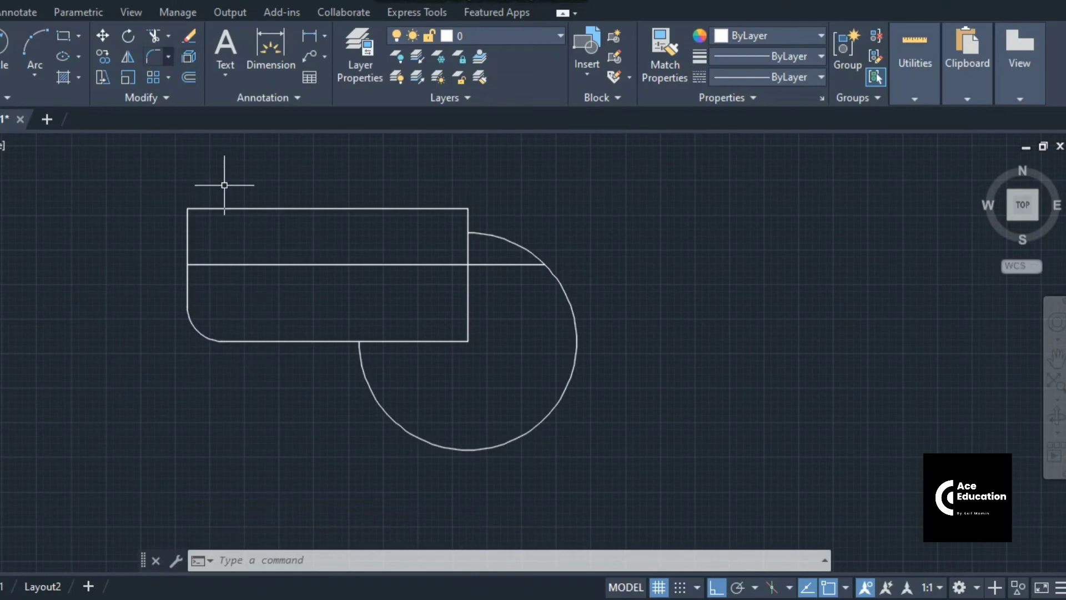
{"action": "left_click", "coordinate": [168, 56]}
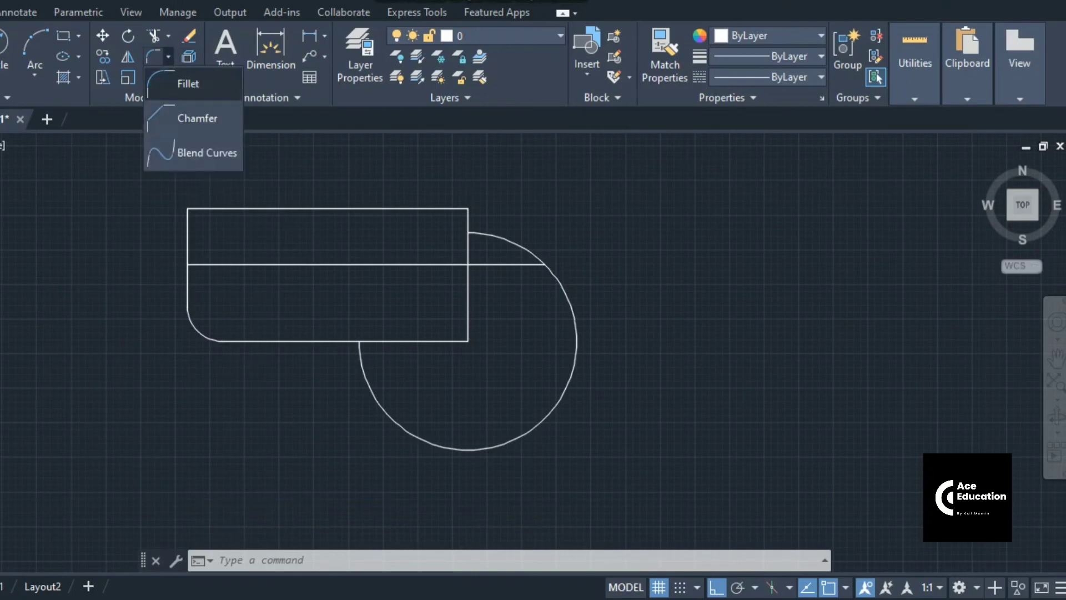
Chamfer the rectangle's lower-right corner with length 50 at a 45° angle
{"action": "left_click", "coordinate": [197, 117]}
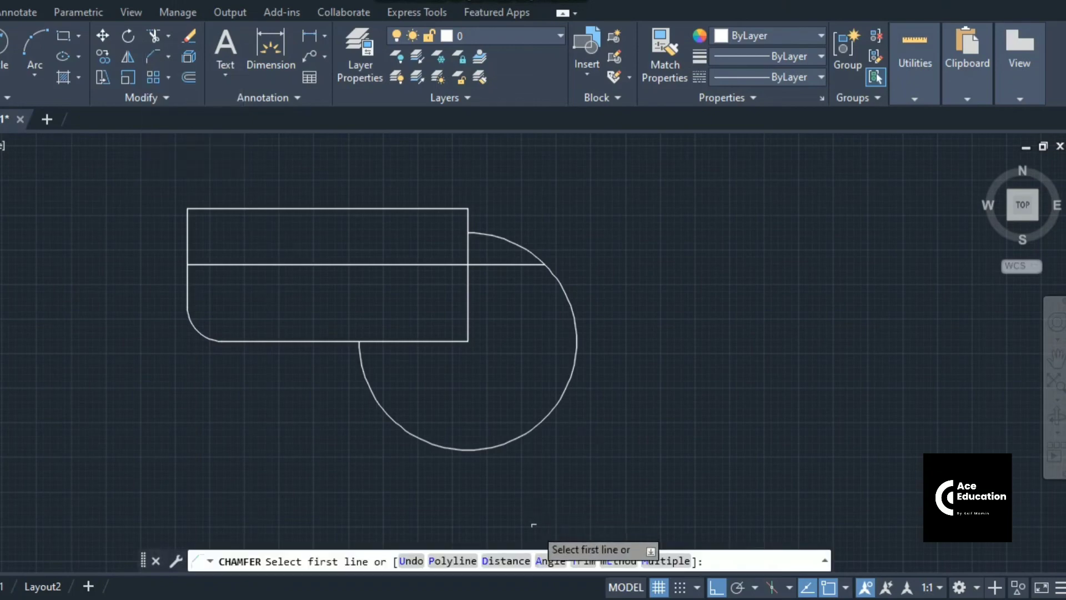
{"action": "type", "text": "A"}
{"action": "key", "text": "Return"}
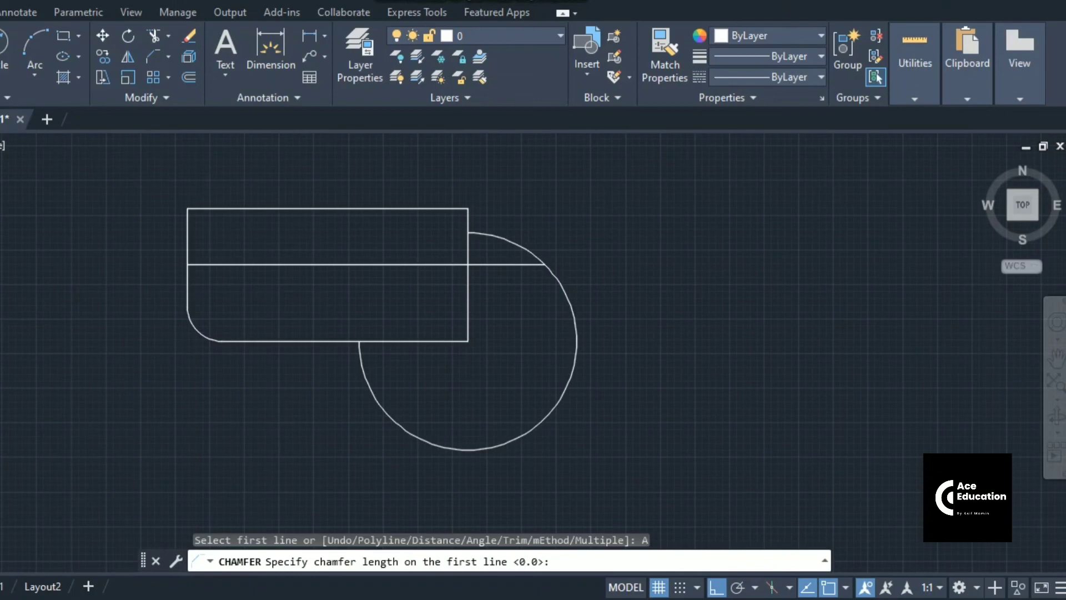
{"action": "type", "text": "50"}
{"action": "key", "text": "Return"}
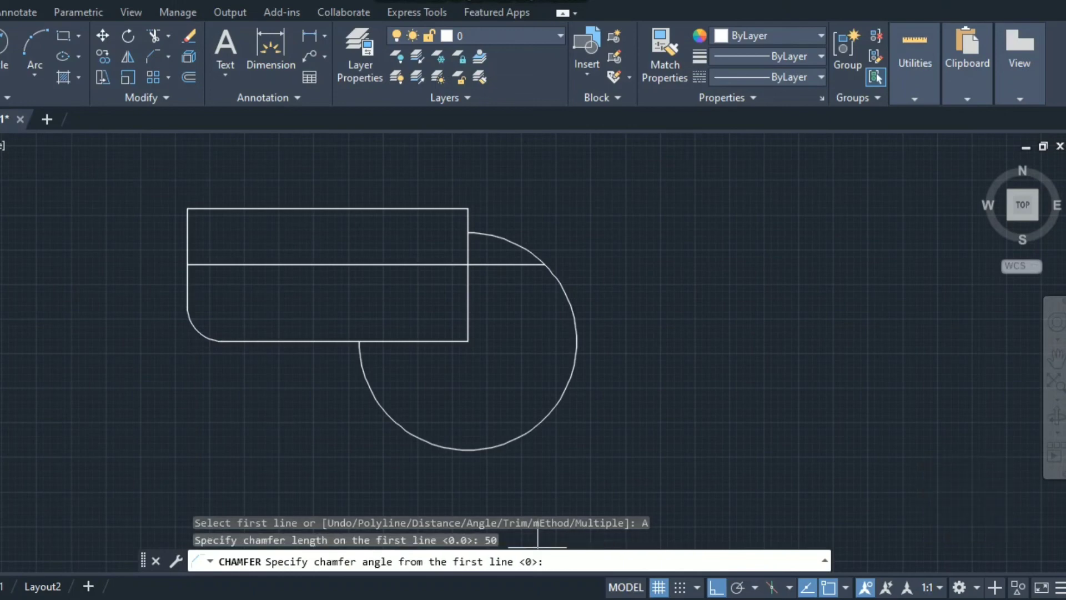
{"action": "type", "text": "45"}
{"action": "key", "text": "Return"}
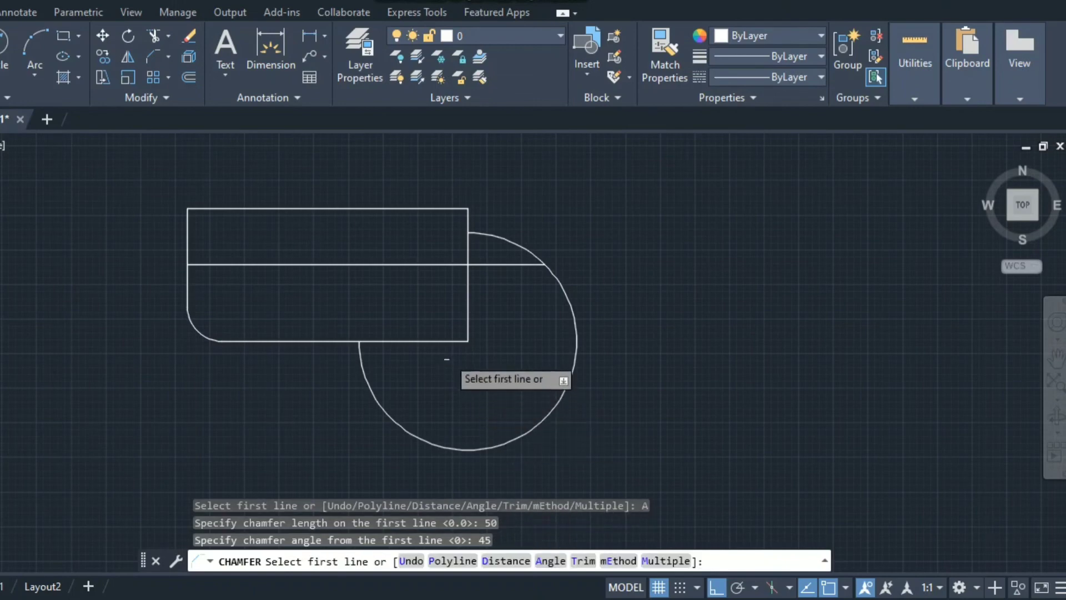
{"action": "left_click", "coordinate": [446, 341]}
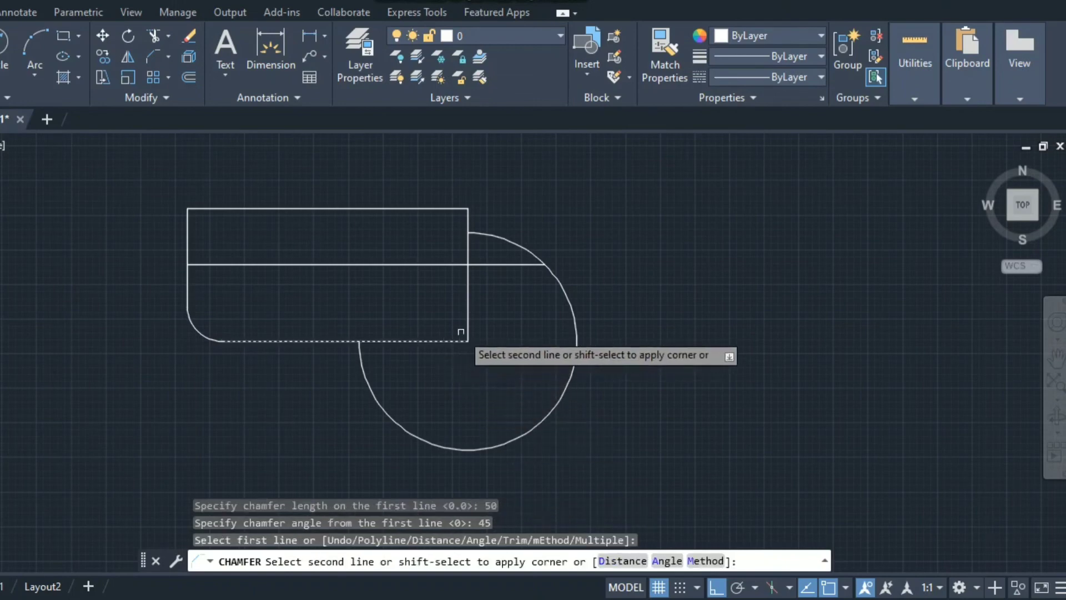
{"action": "left_click", "coordinate": [468, 325]}
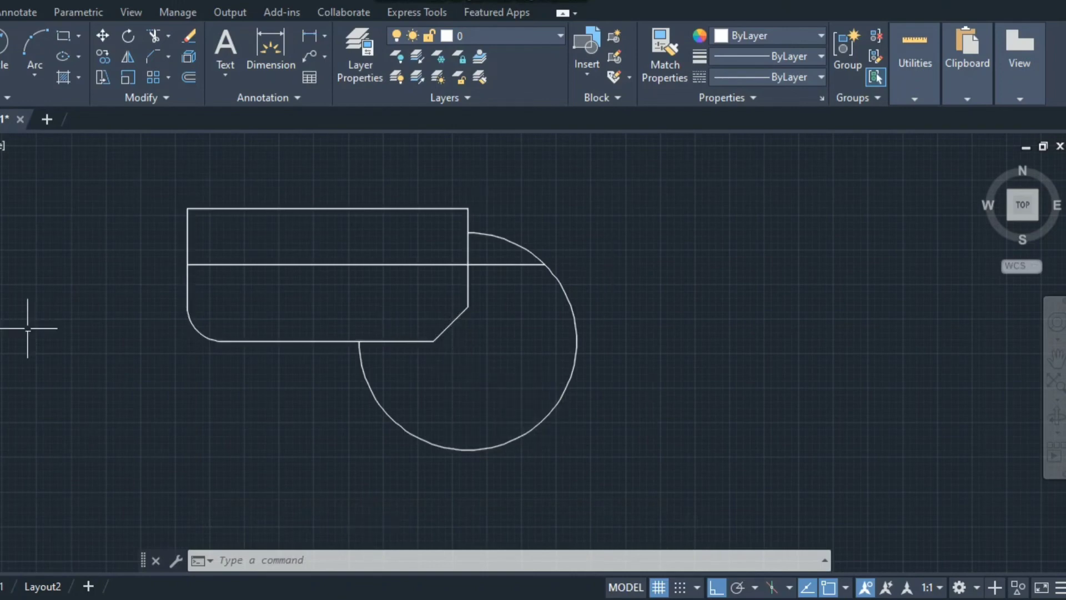
{"action": "left_click", "coordinate": [168, 56]}
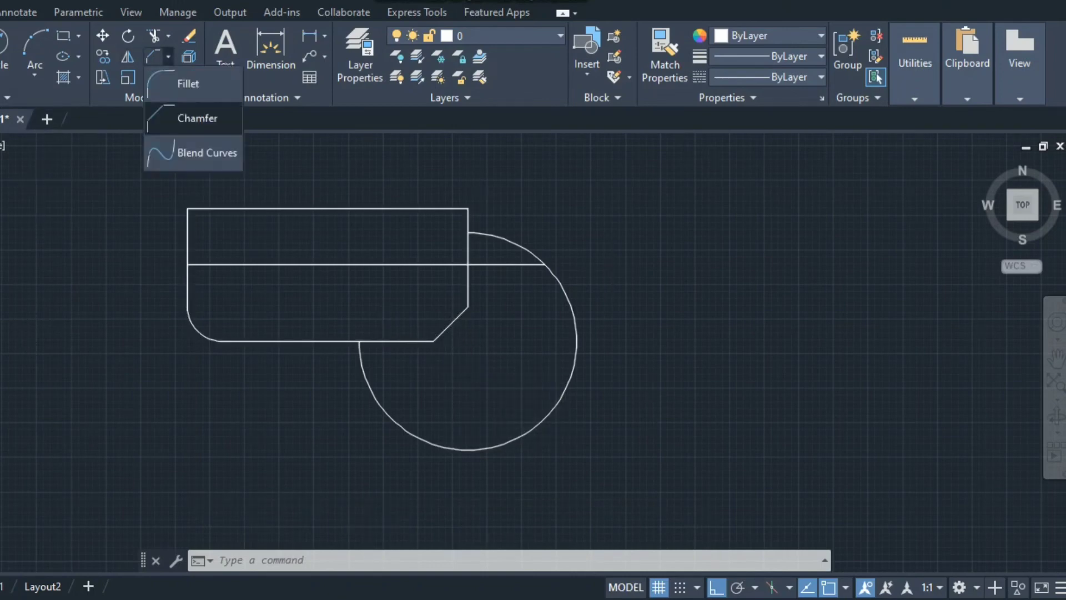
{"action": "left_click", "coordinate": [189, 83]}
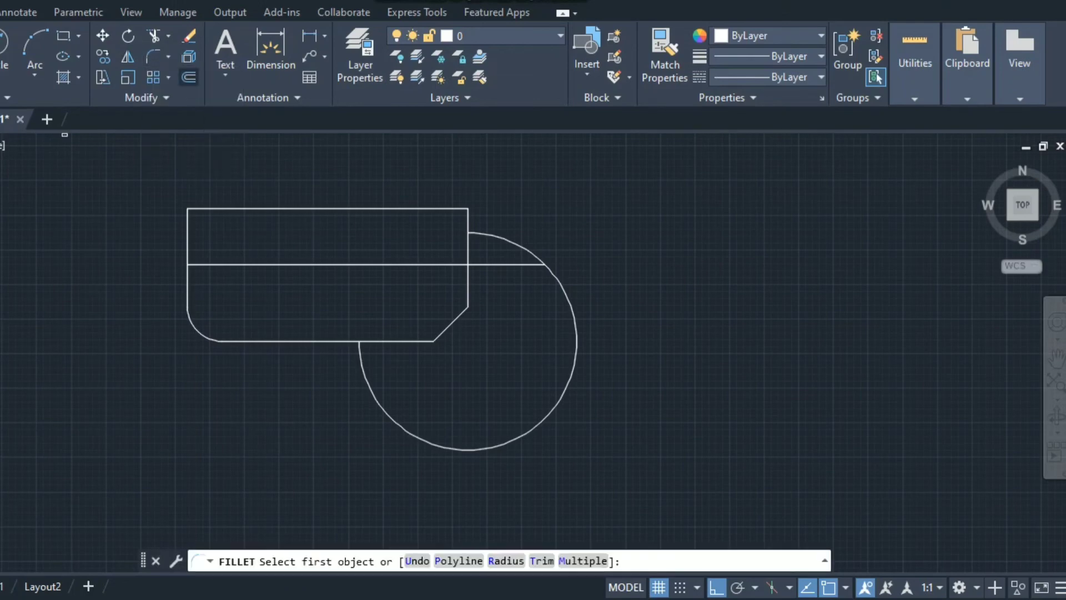